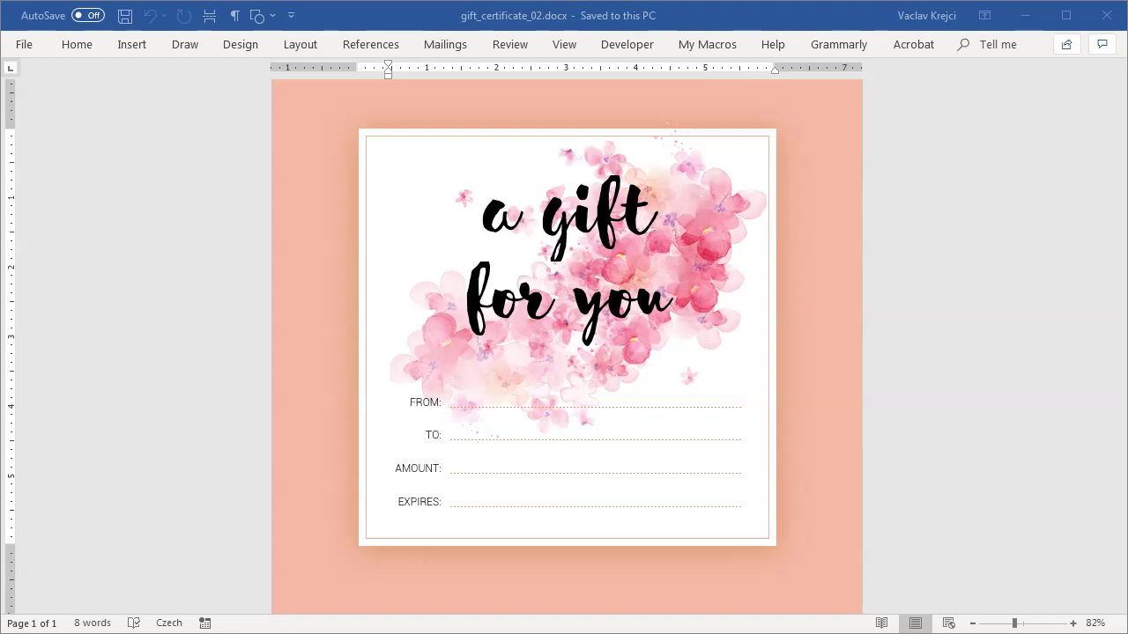
- Switch to the browser to view the rose gold hearts gift certificate listing on Etsy, and return to Word
click(530, 18)
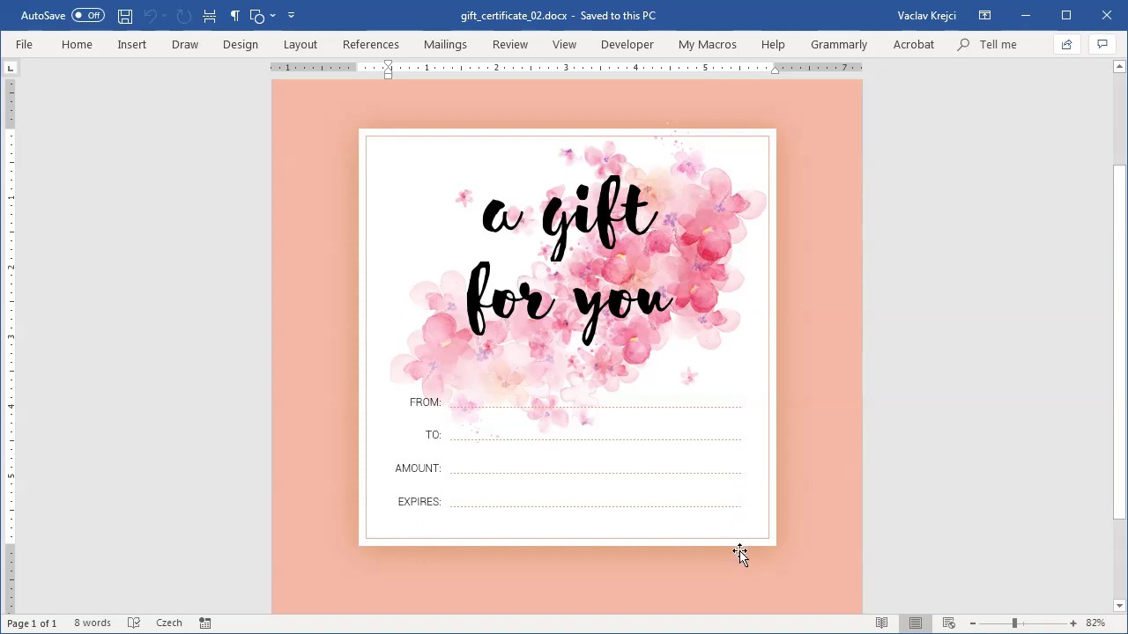
key(alt+Tab)
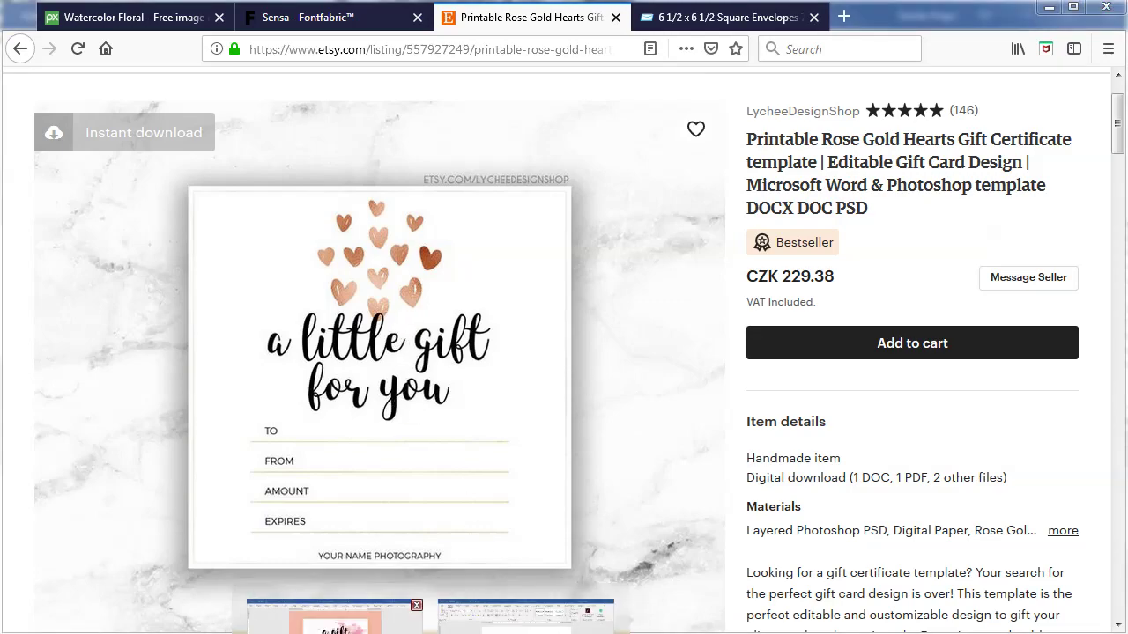
click(353, 630)
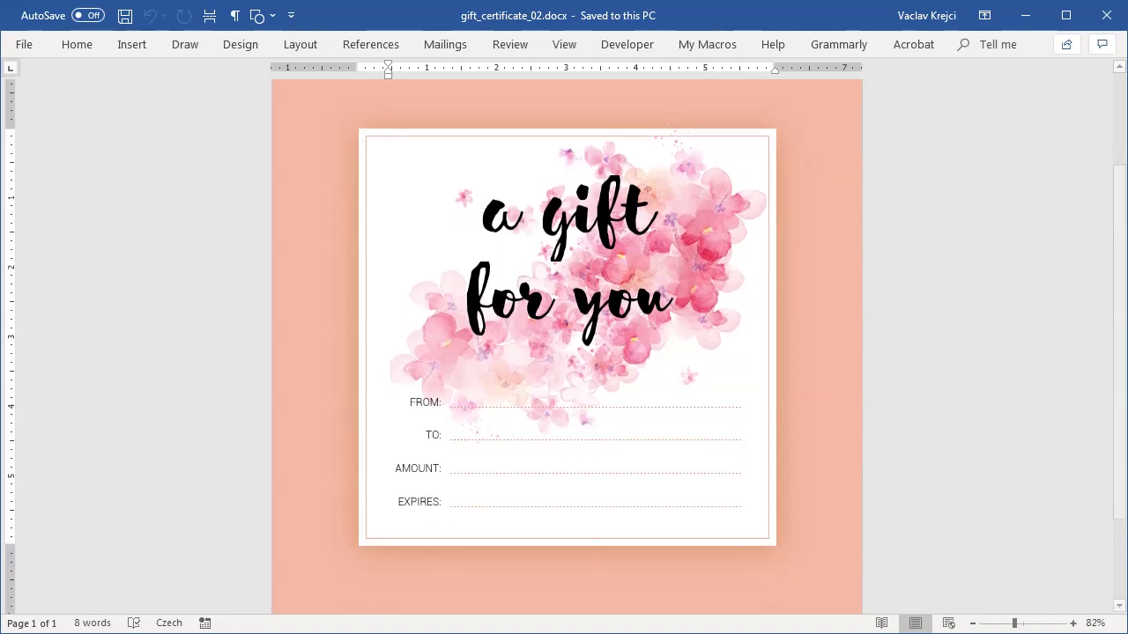
- Create a new blank document and set its paper size to Letter, 8.5" x 11"
key(ctrl+n)
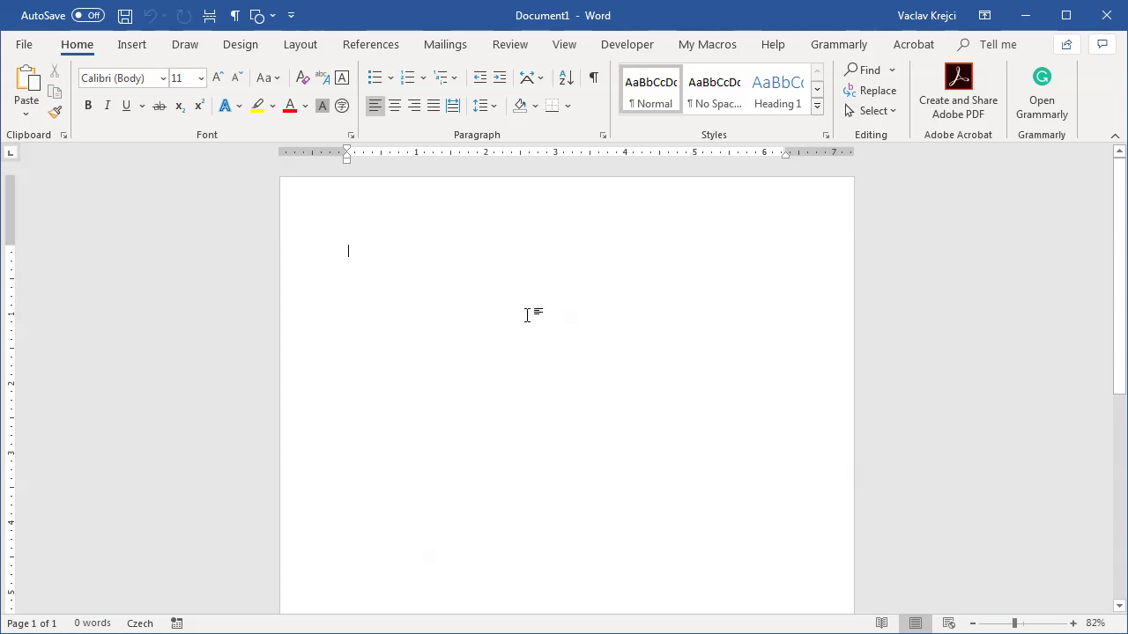
click(302, 46)
click(183, 102)
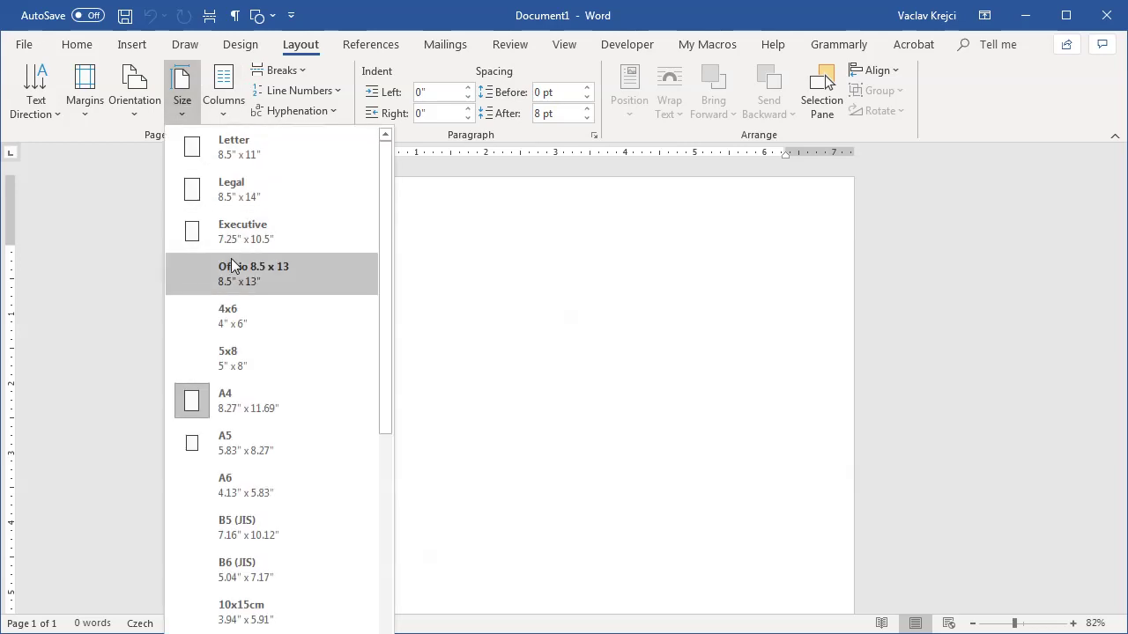
click(235, 157)
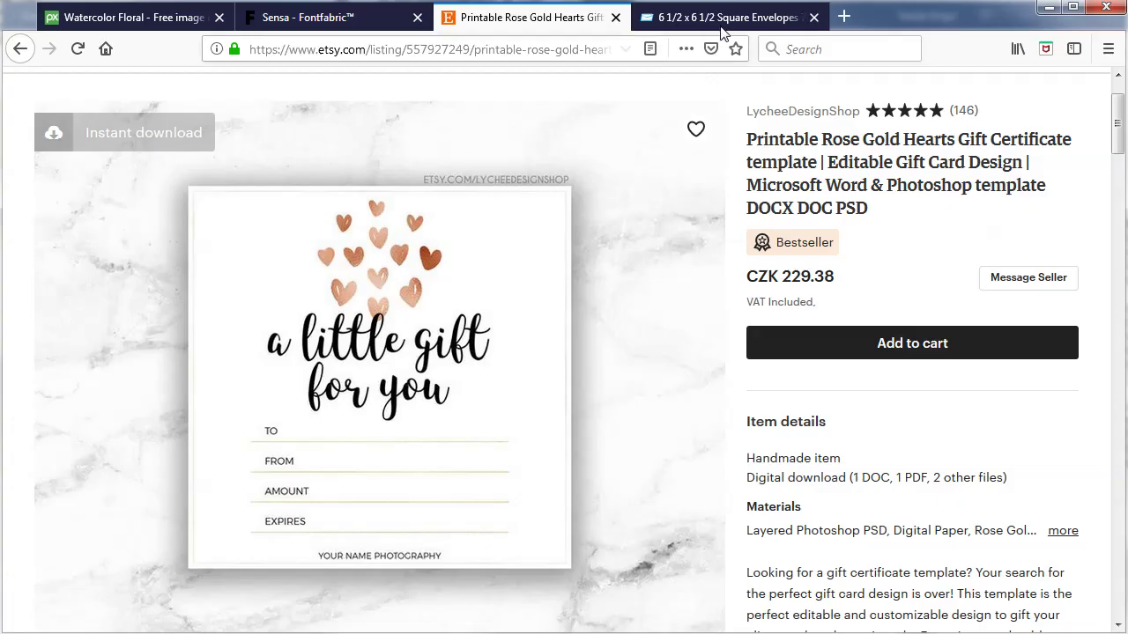
- Look through the square envelope sizes on Envelopes.com in the browser, highlight 6 1/2 x 6 1/2 in the product title, and return to Word
click(720, 25)
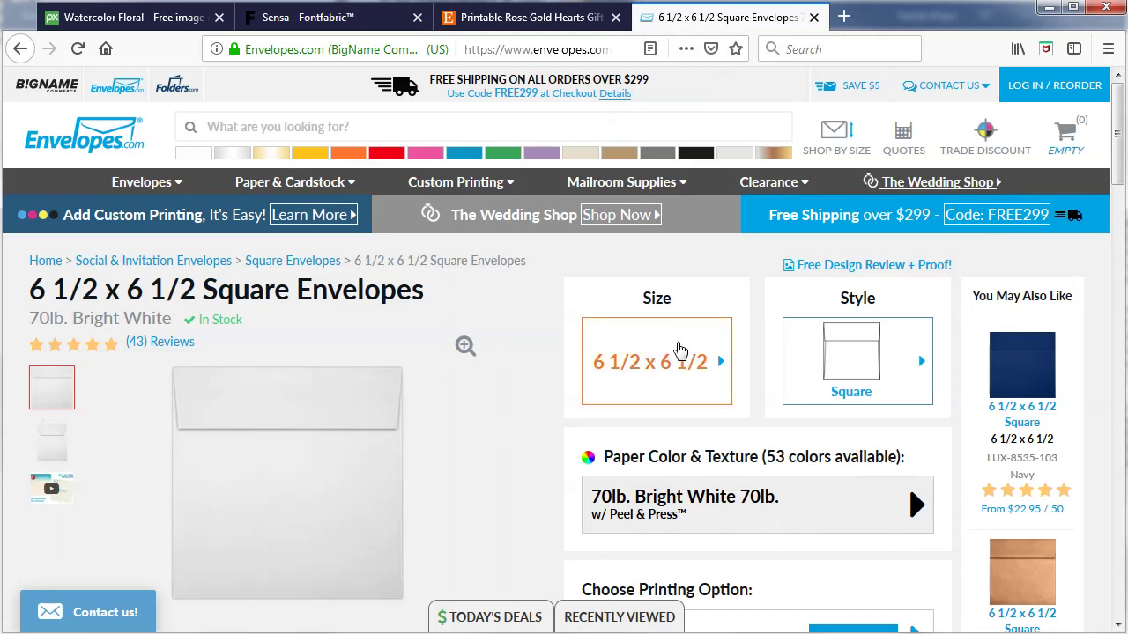
click(625, 358)
drag(1092, 453, 1098, 374)
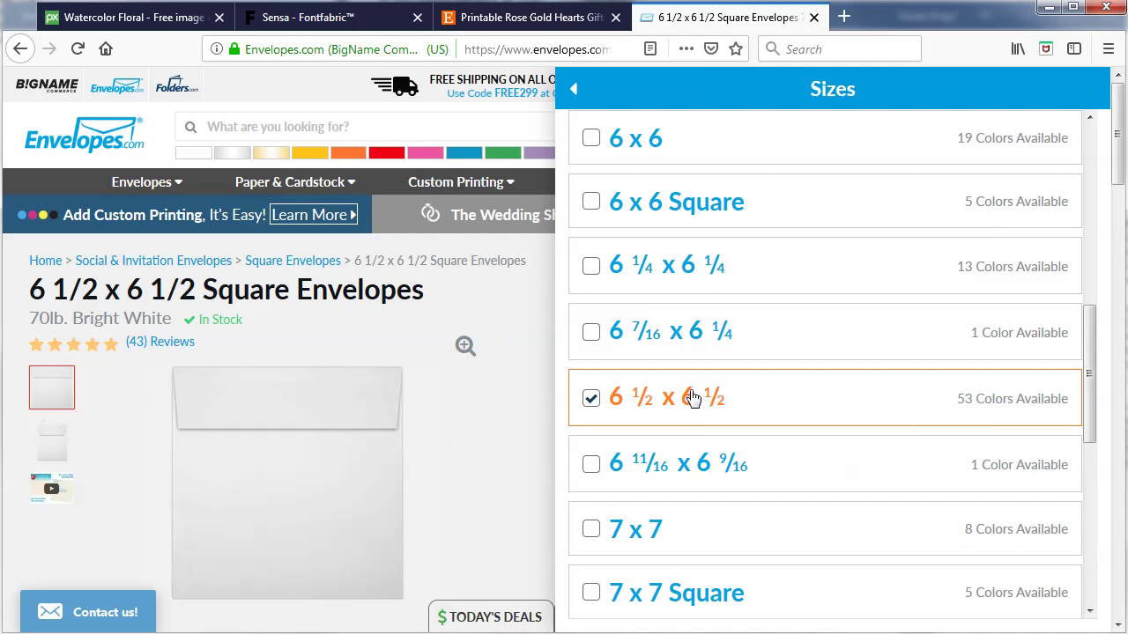
mouse_move(484, 187)
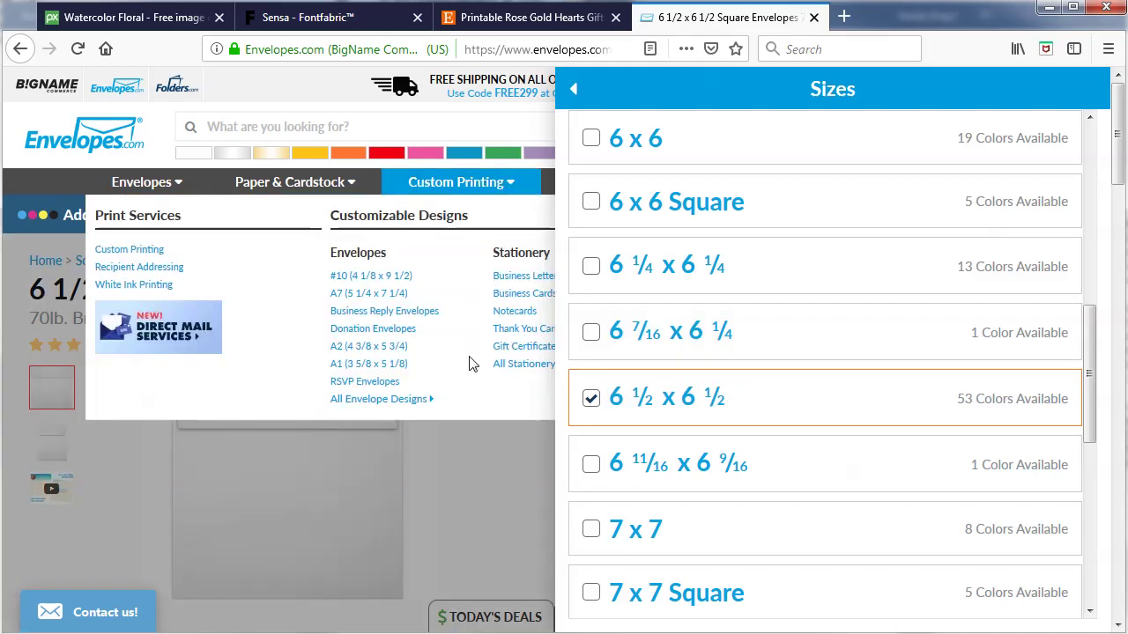
click(467, 490)
drag(34, 293, 202, 296)
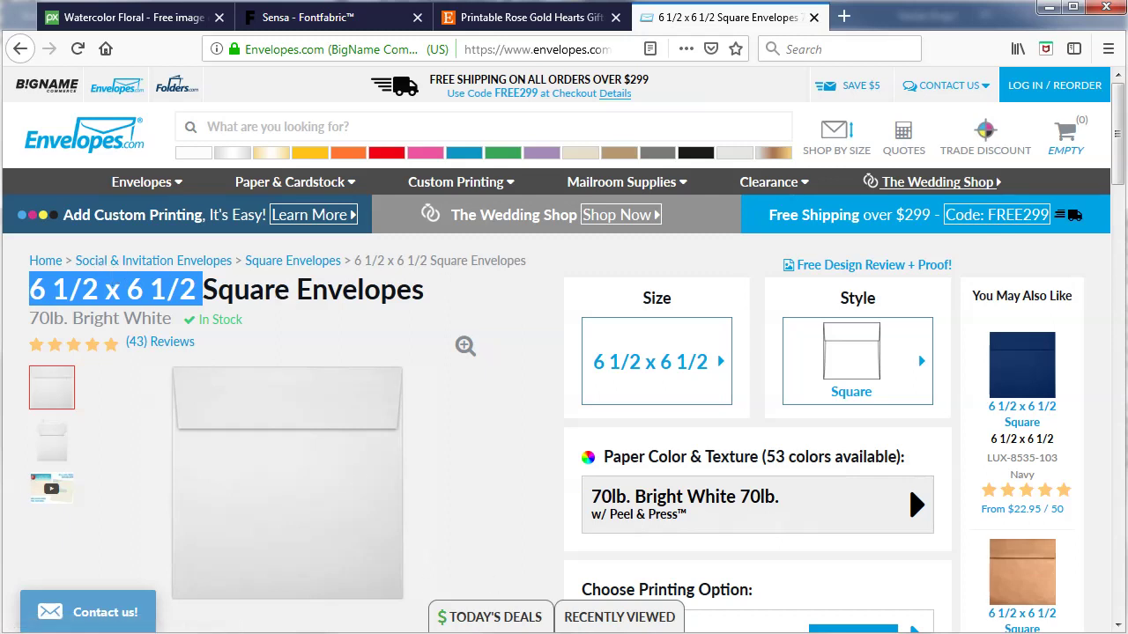
key(alt+Tab)
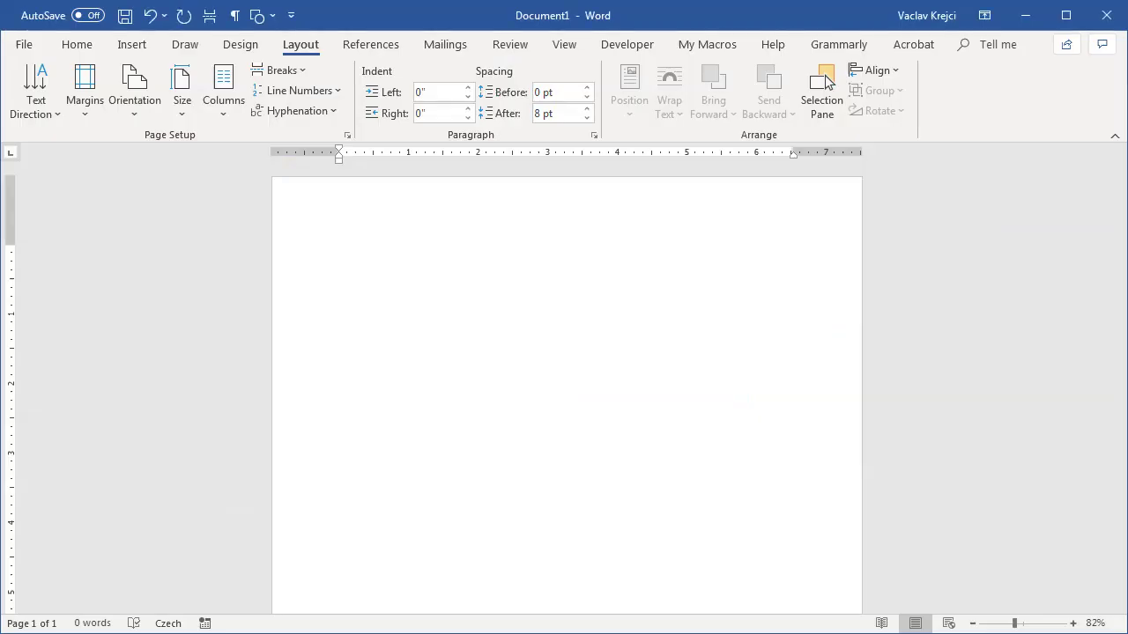
- Draw a rectangle about 3.81" wide and 3.23" high on the blank page
click(146, 51)
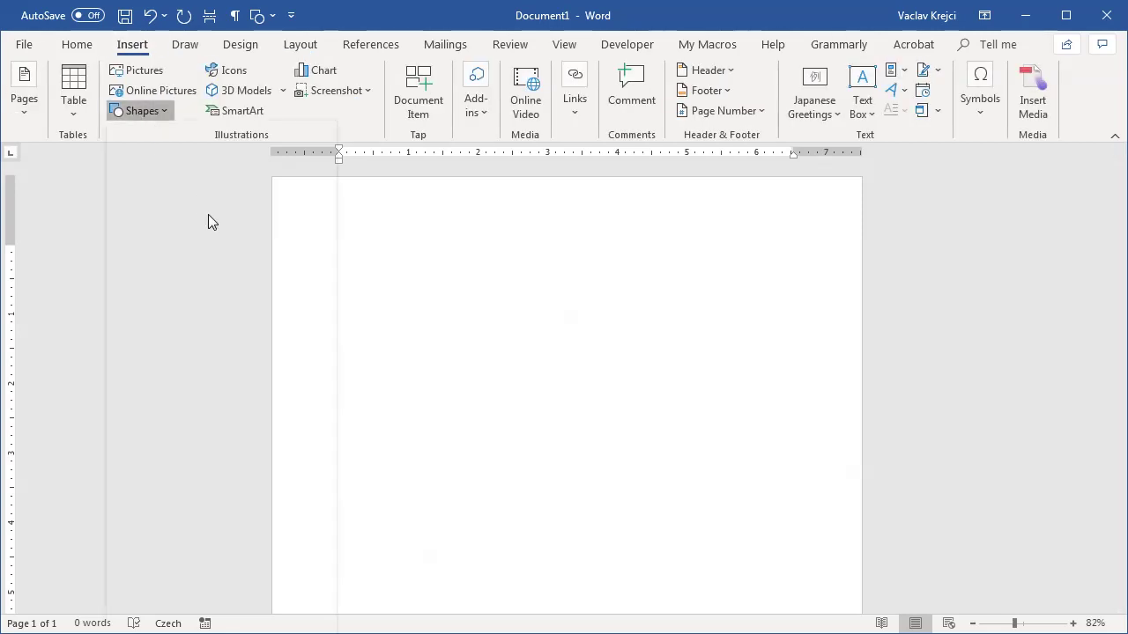
click(211, 167)
drag(354, 246, 619, 471)
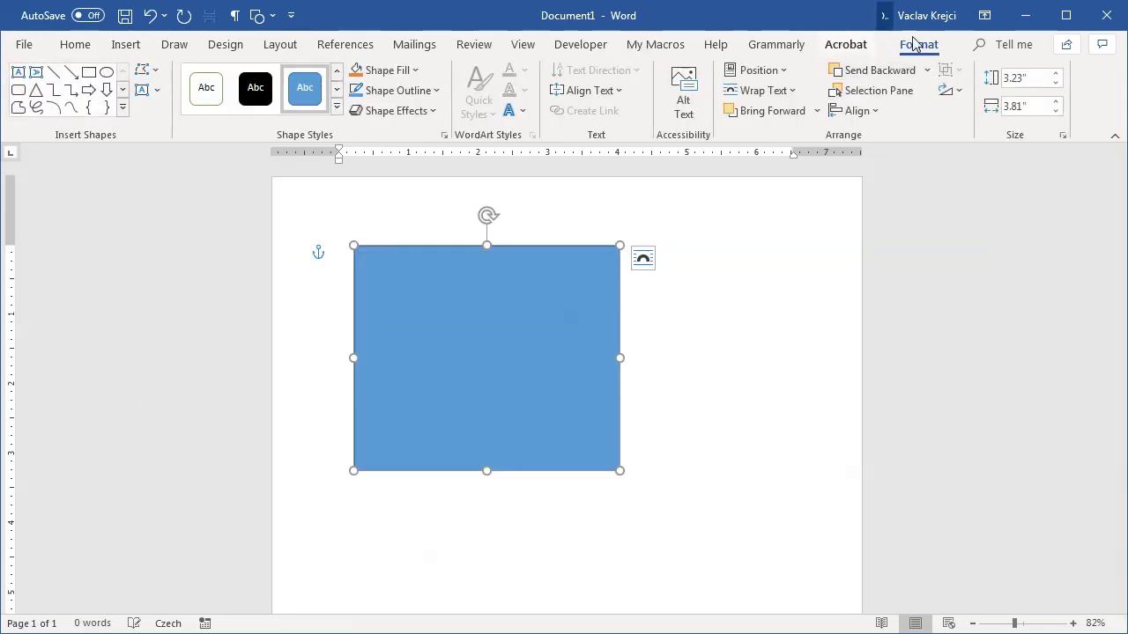
- Set the rectangle's height and width to 6" each
click(1009, 78)
double_click(1025, 77)
text(6)
key(Tab)
text(6)
key(Return)
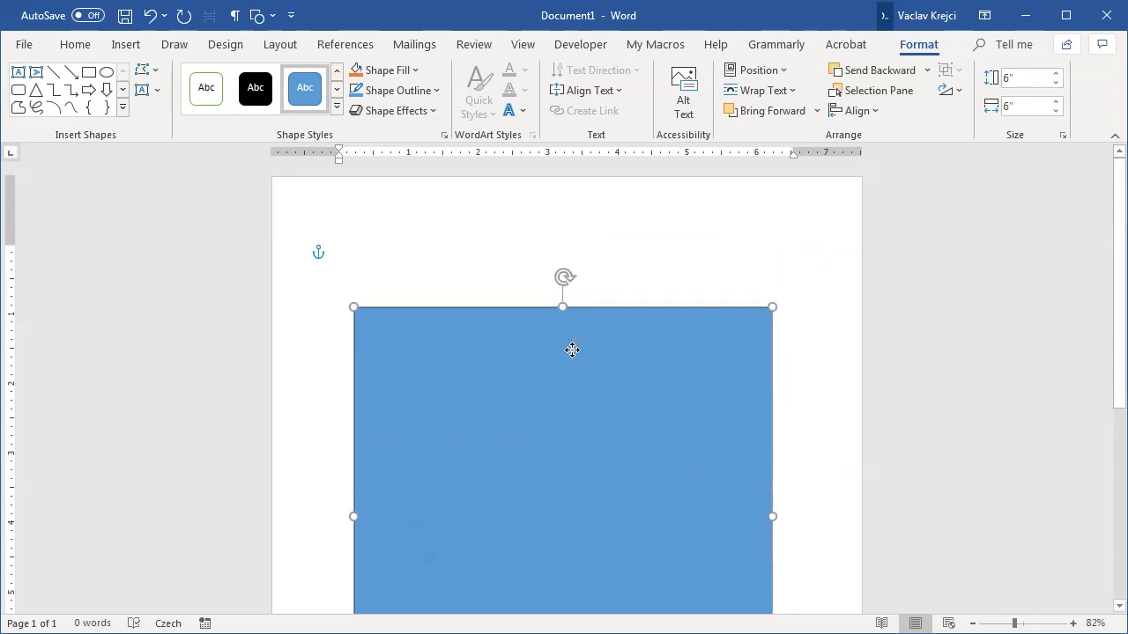
- Deselect the square and open the custom margin settings for the page
scroll(579, 352, down, 3)
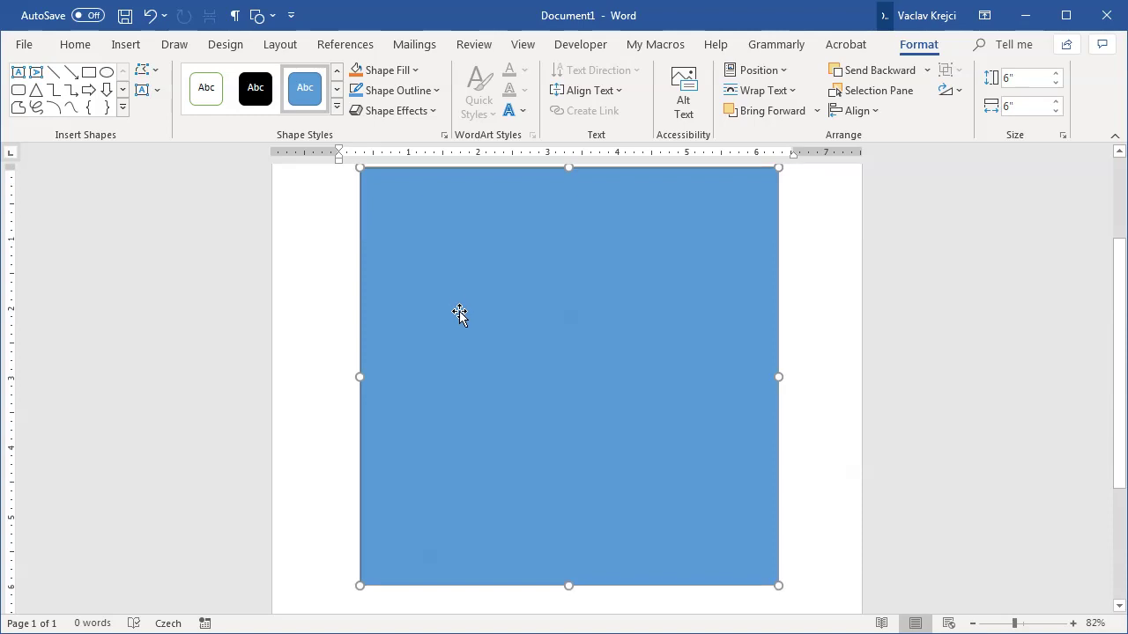
scroll(459, 309, up, 3)
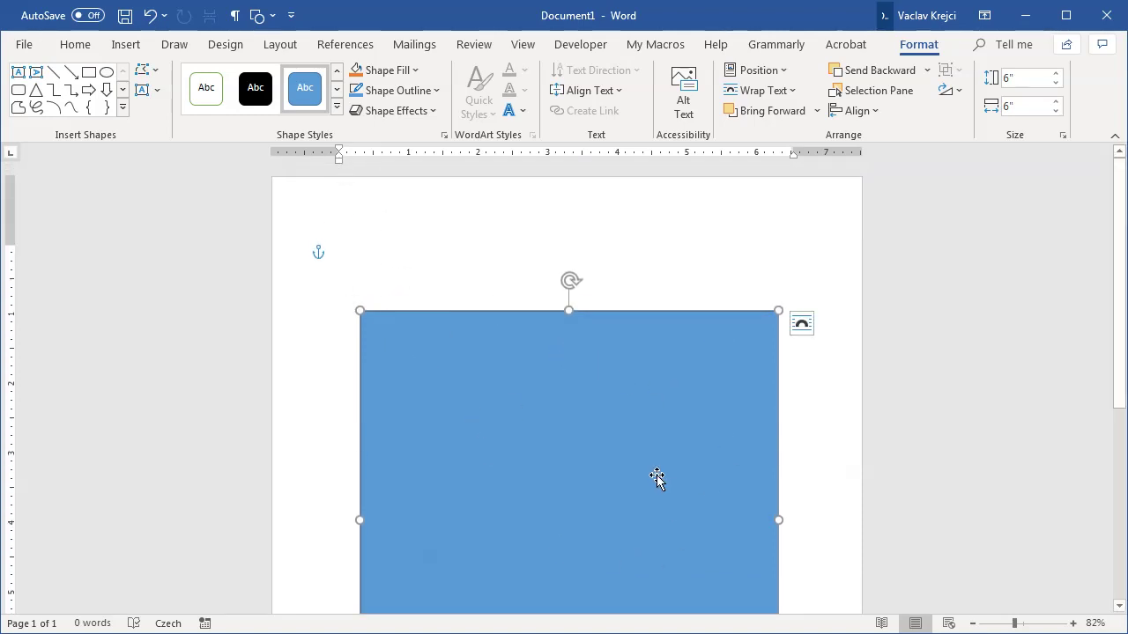
click(277, 48)
click(84, 92)
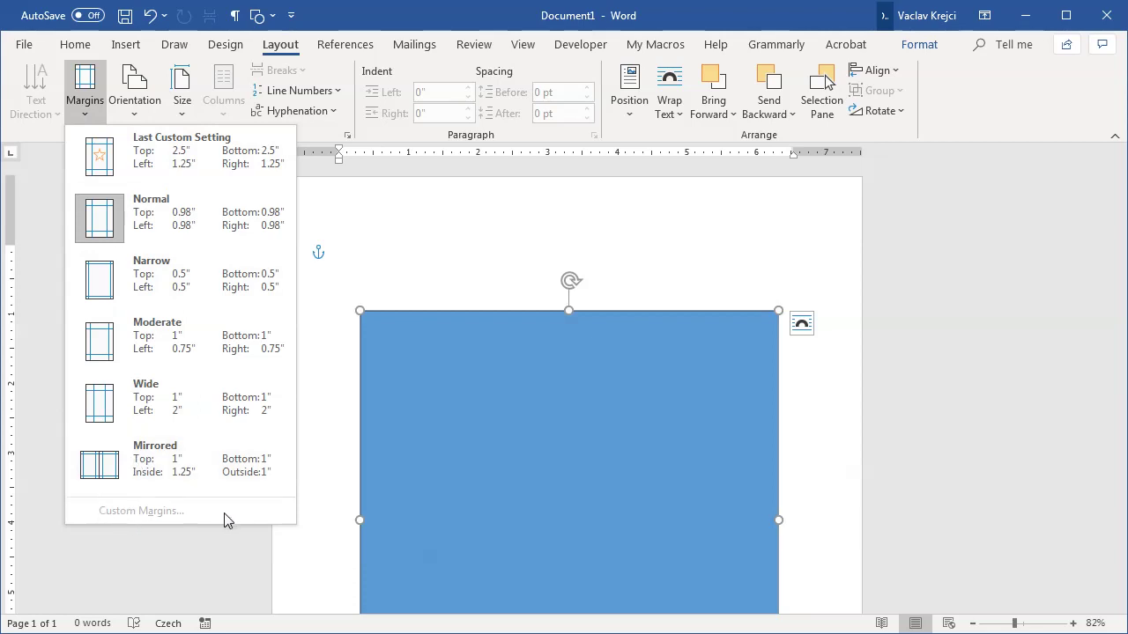
click(81, 91)
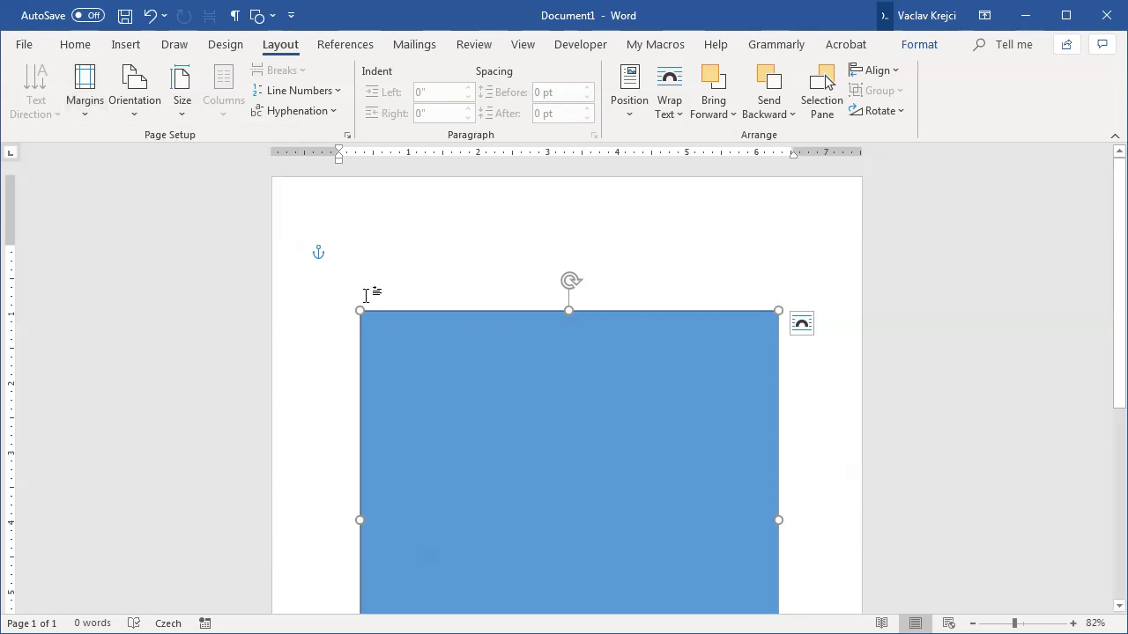
click(398, 273)
click(88, 97)
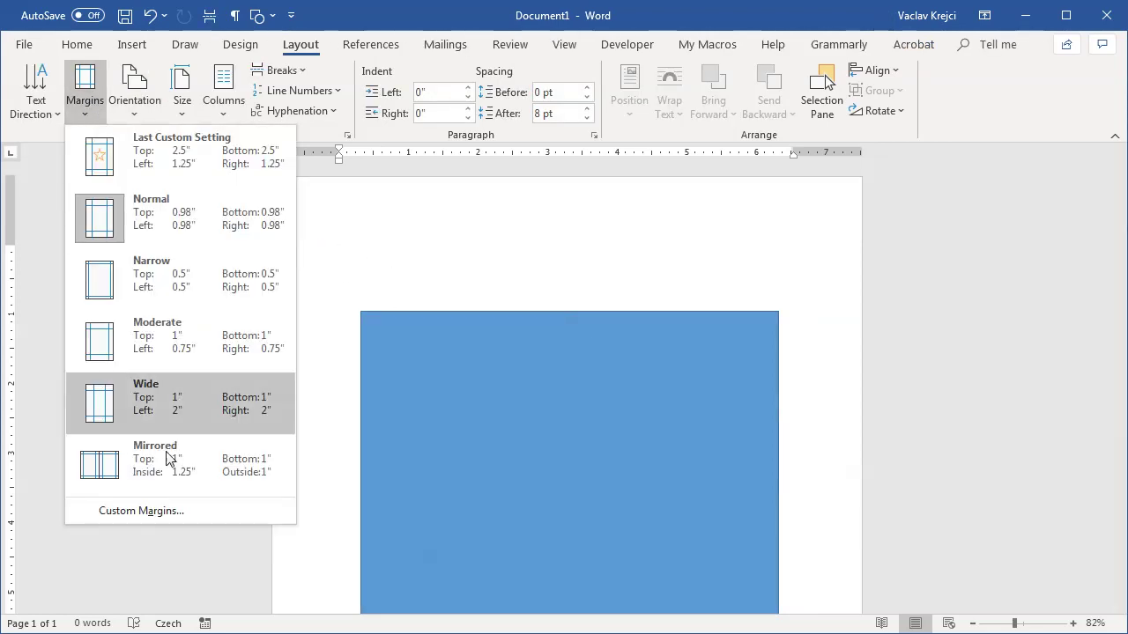
click(150, 509)
drag(700, 119, 662, 95)
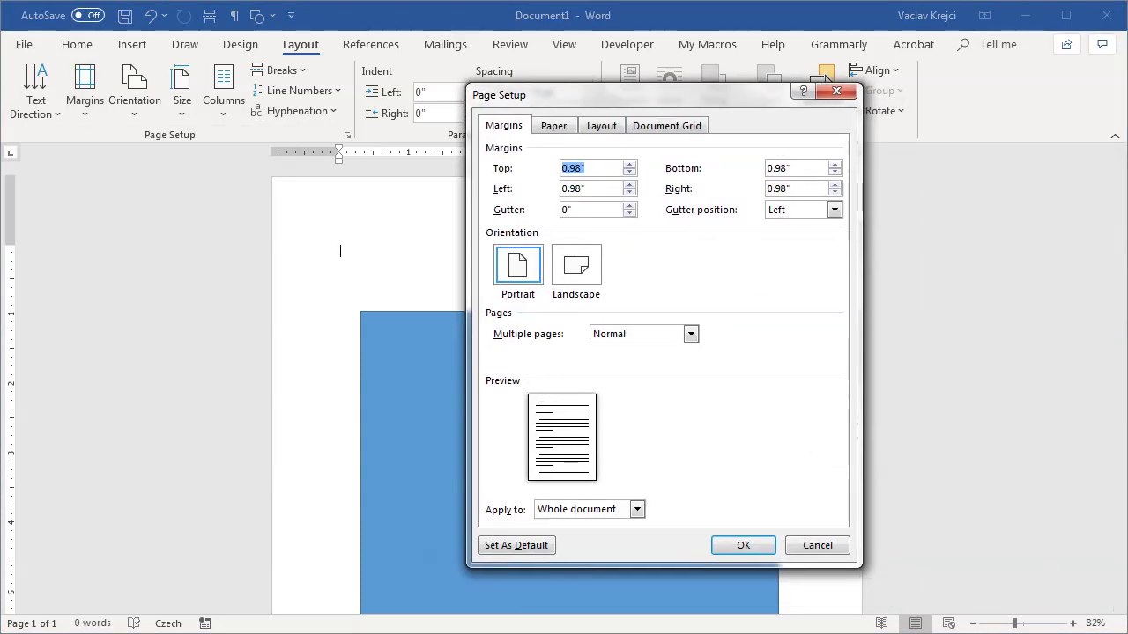
- Calculate in Calculator the side margin that centres the 6" square across the Letter page
key(XF86Calculator)
key(Escape)
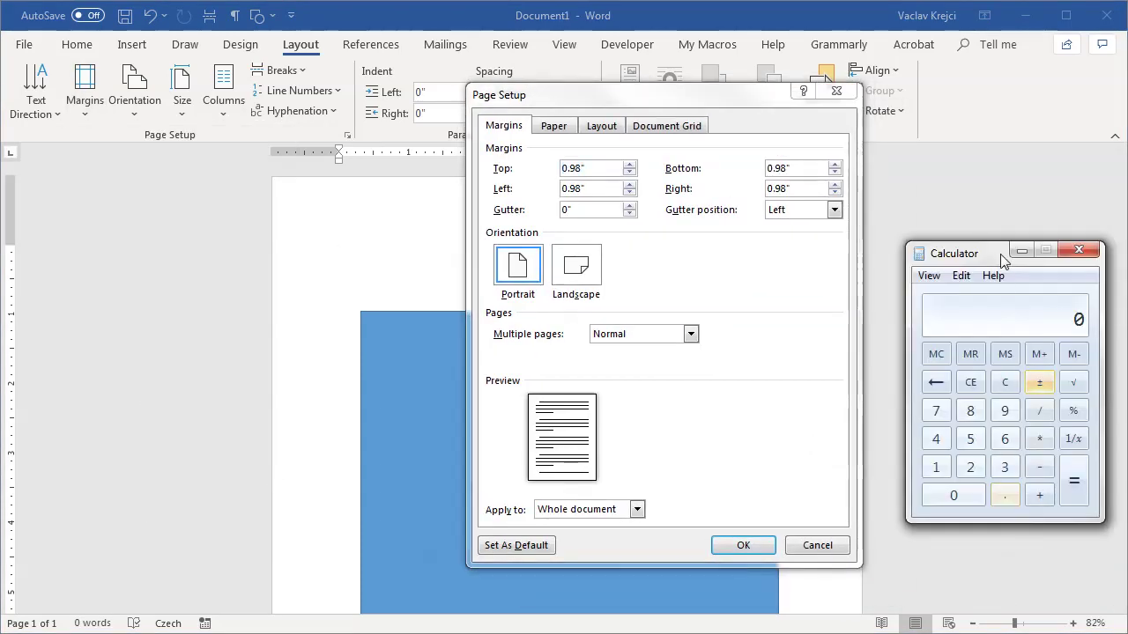
drag(992, 256, 975, 254)
key(minus)
key(2)
key(Return)
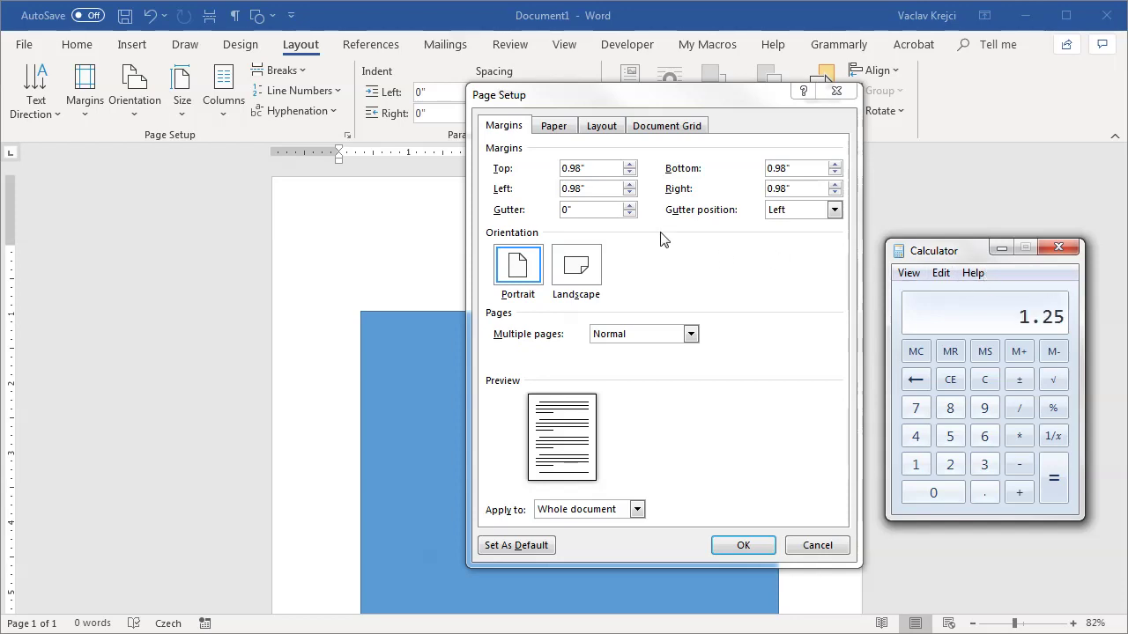
- Set the page's left and right margins to 1.25"
click(606, 190)
key(ctrl+a)
text(1.25)
key(Tab)
text(1.25)
- Calculate half of 11 minus 6, set the top and bottom margins to 2.5", and apply the page setup
key(alt+Tab)
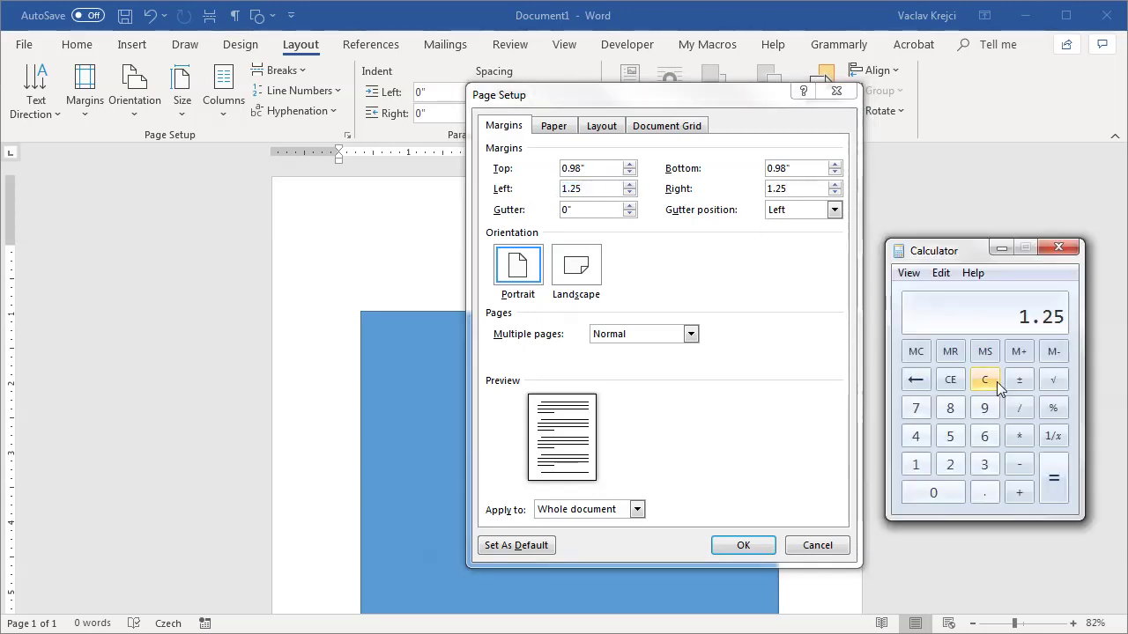
text(11-6=/2=)
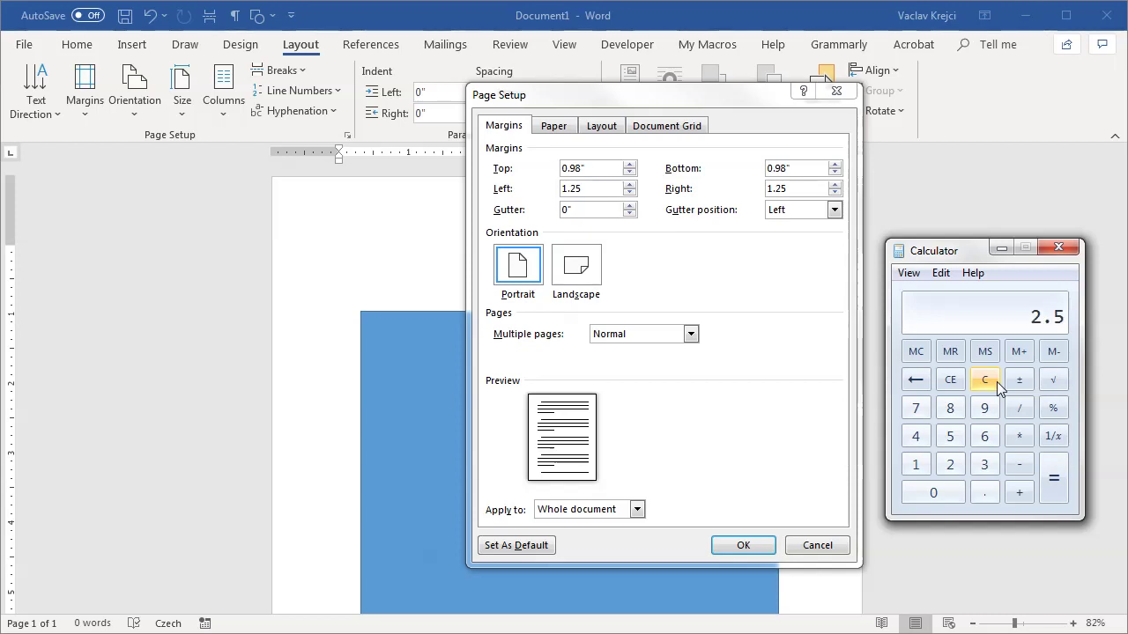
double_click(564, 168)
text(2.5)
key(Tab)
text(2.5)
click(743, 545)
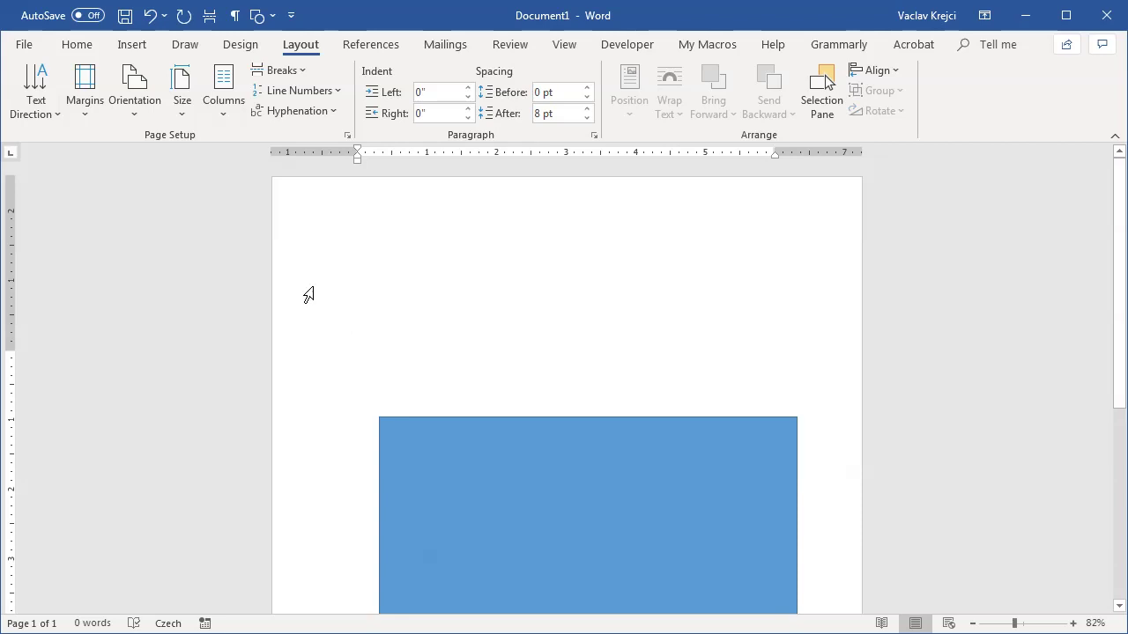
- Move the square to the upper margin corner and set its absolute horizontal and vertical positions to 0
drag(1014, 623, 1003, 623)
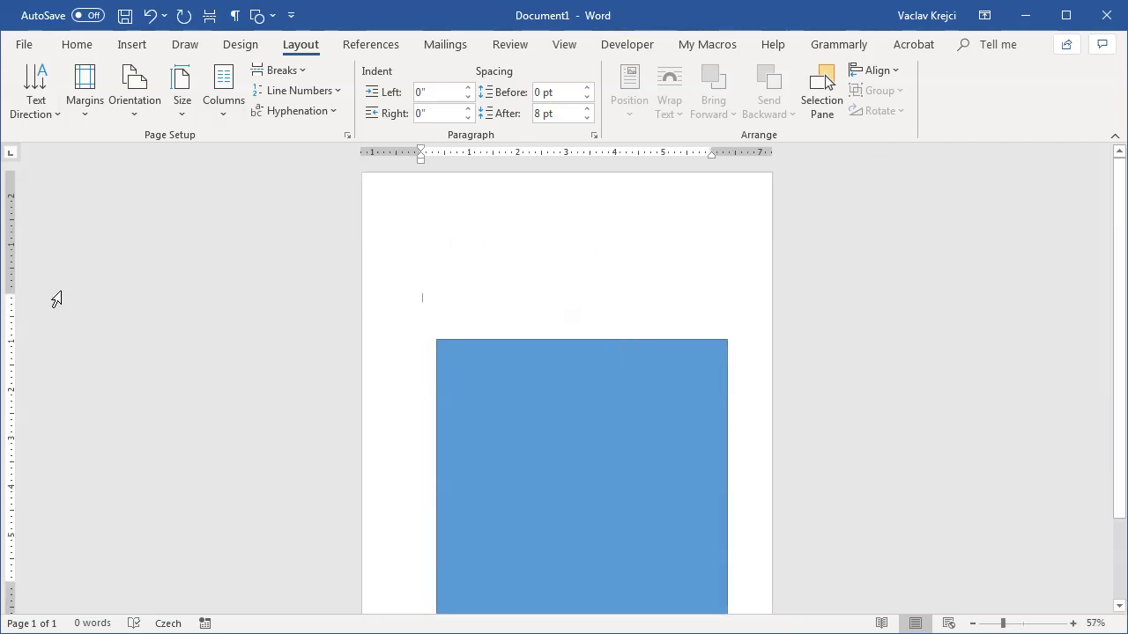
drag(480, 371, 466, 317)
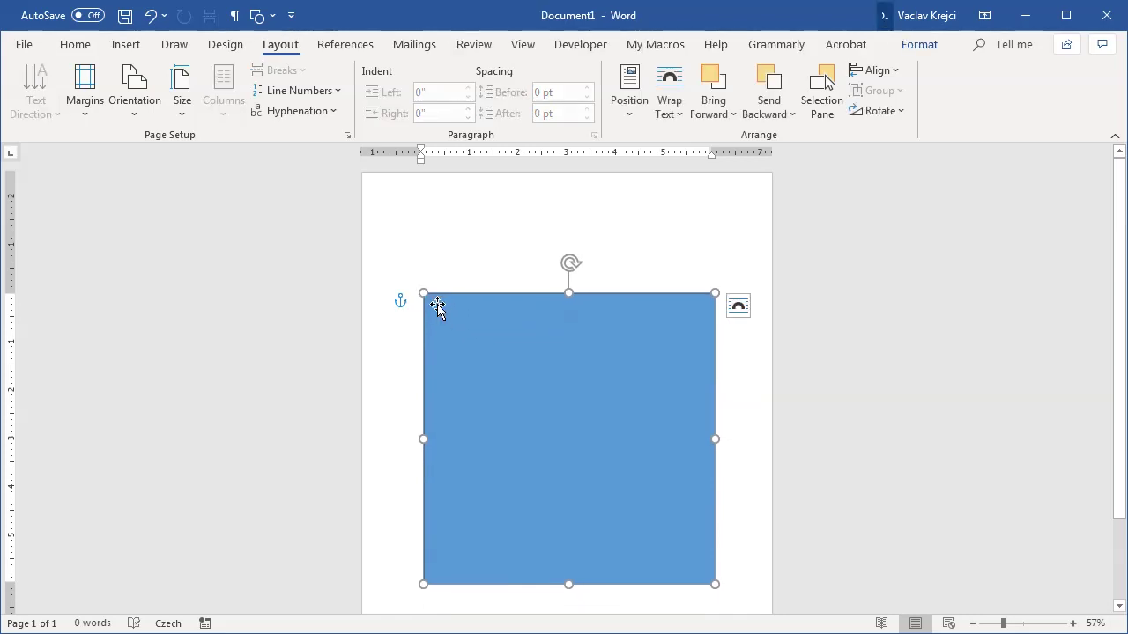
right_click(480, 309)
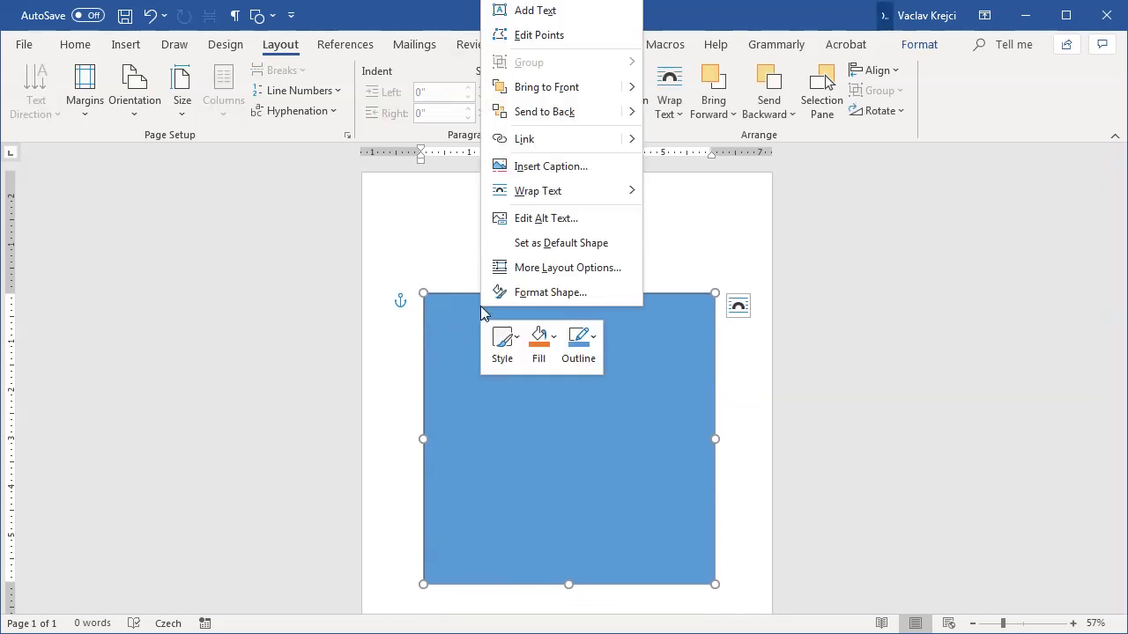
click(541, 275)
double_click(766, 246)
text(0)
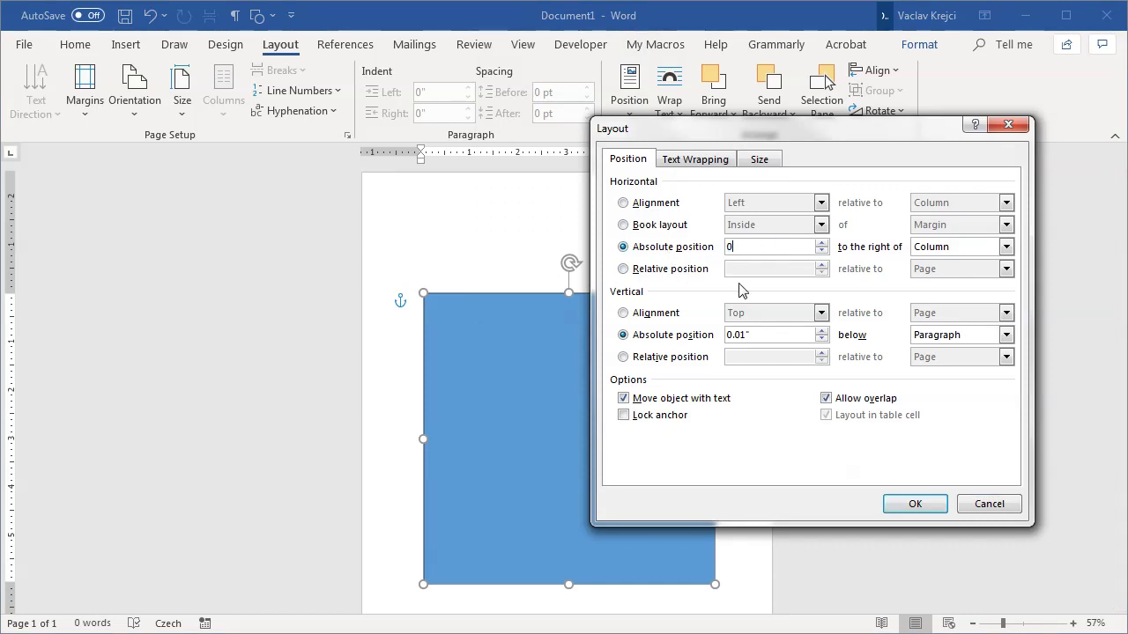
double_click(781, 337)
text(0)
click(924, 508)
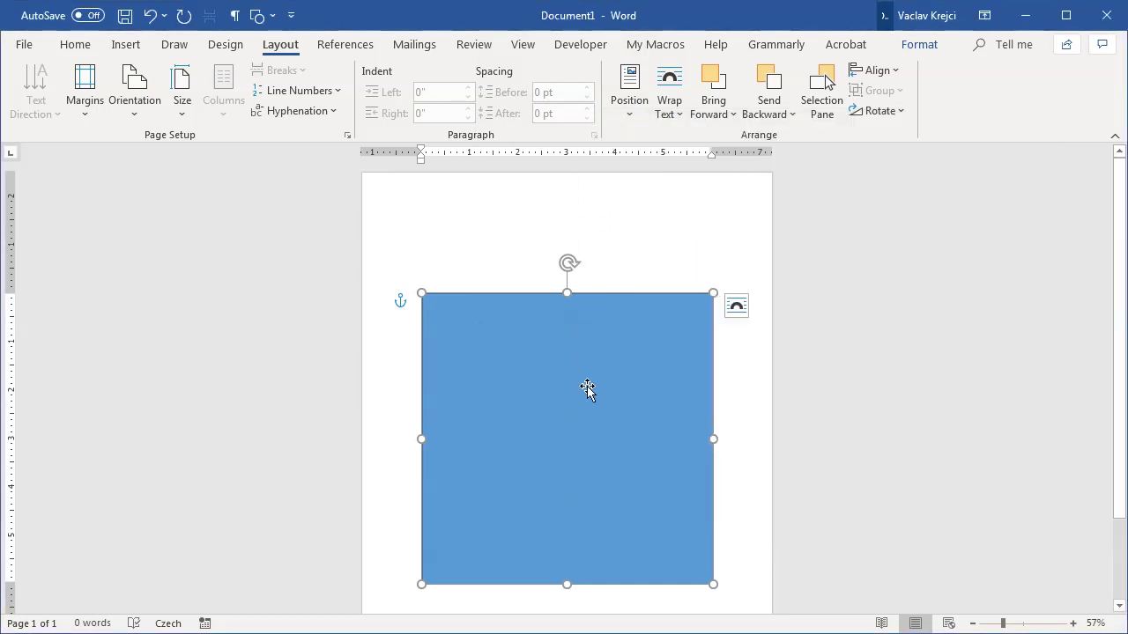
click(475, 270)
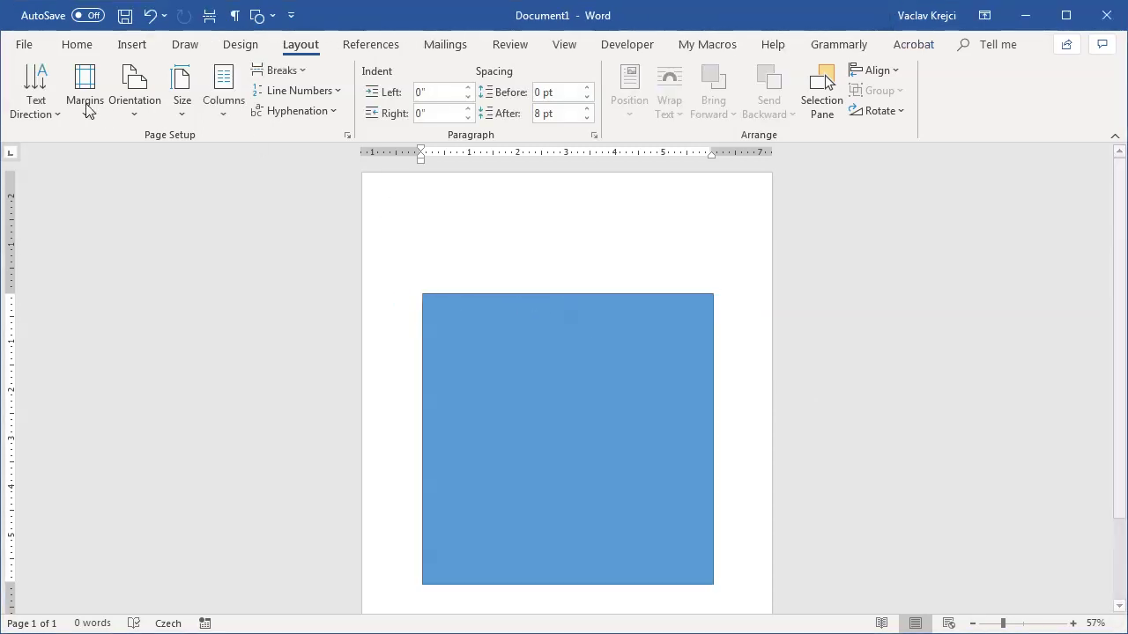
- Turn on the display of crop marks in the advanced Word options
click(19, 46)
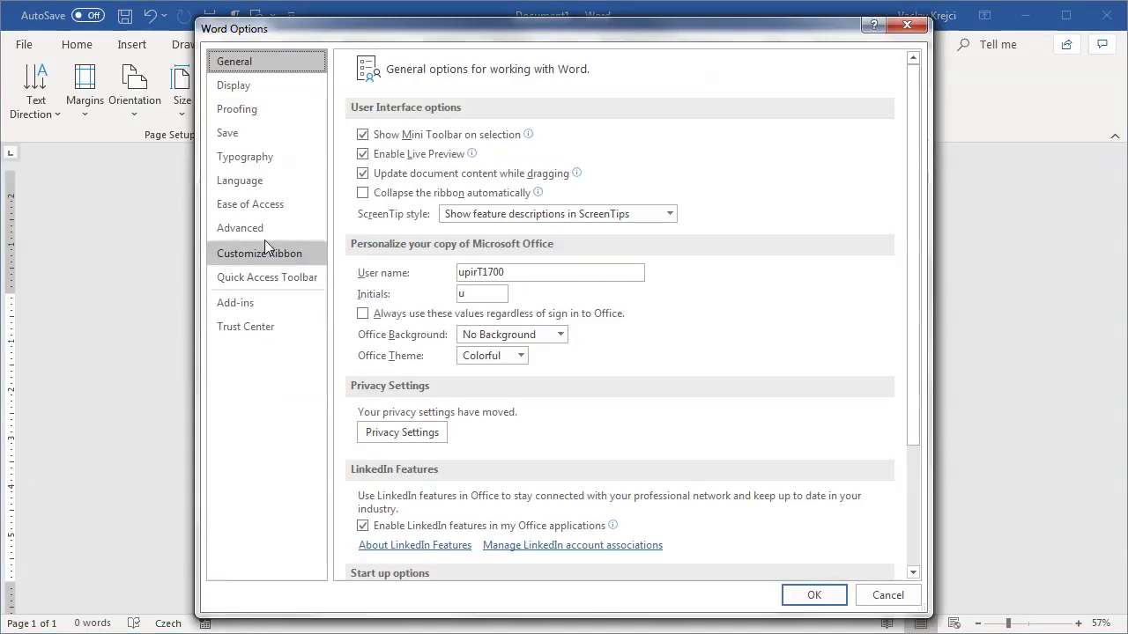
click(240, 228)
drag(913, 158, 910, 292)
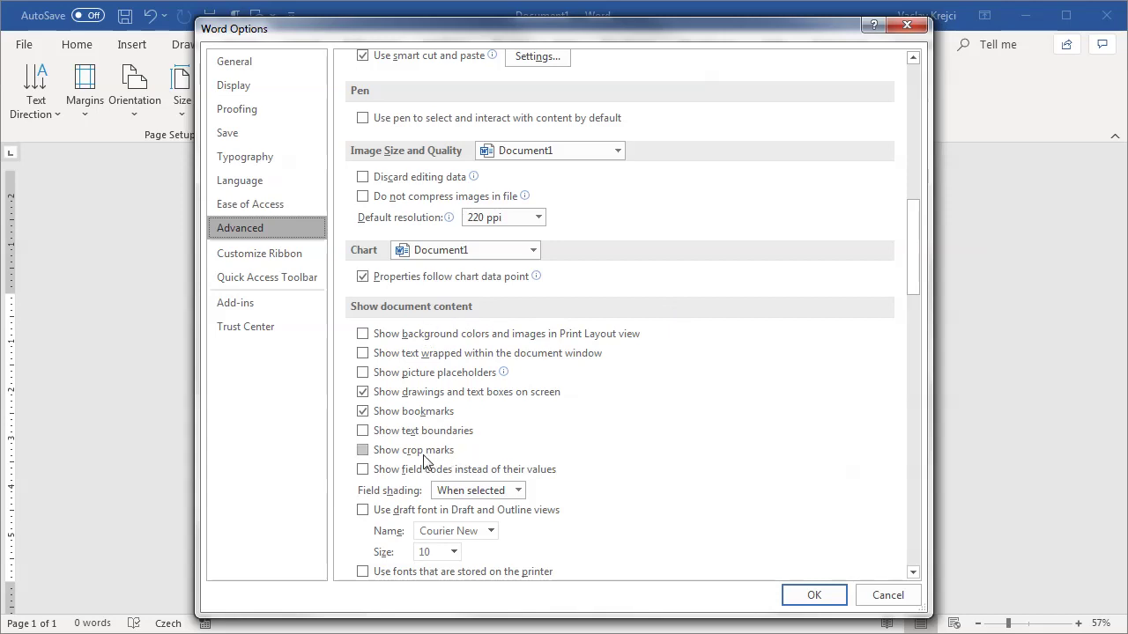
click(388, 454)
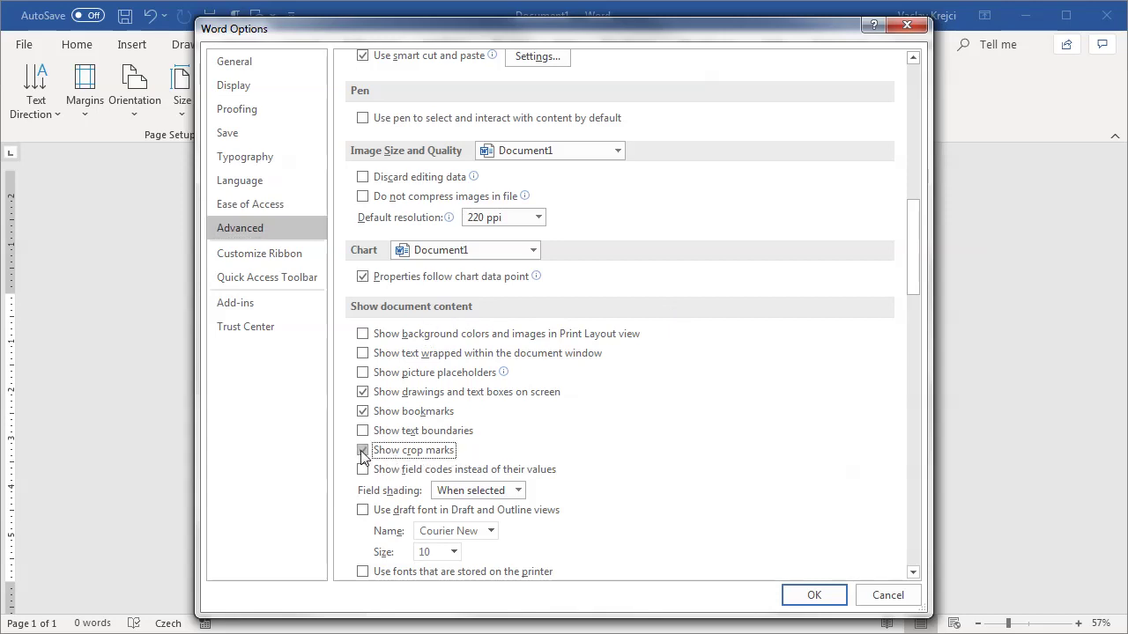
click(837, 597)
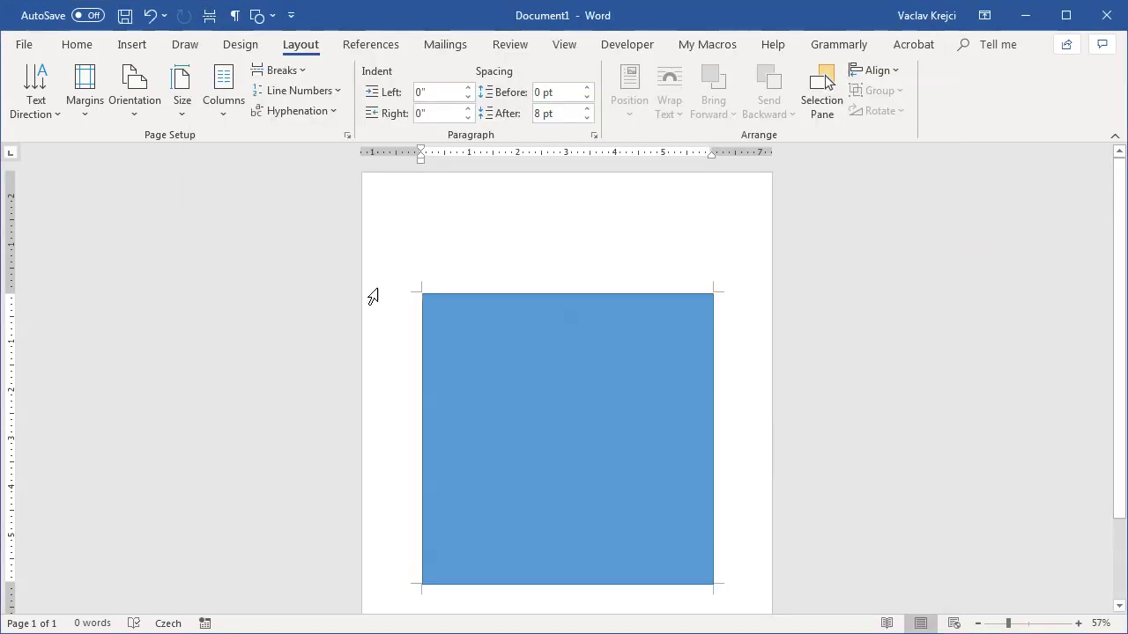
- Select the blue square, show the Selection pane, and hide the square there
click(1039, 624)
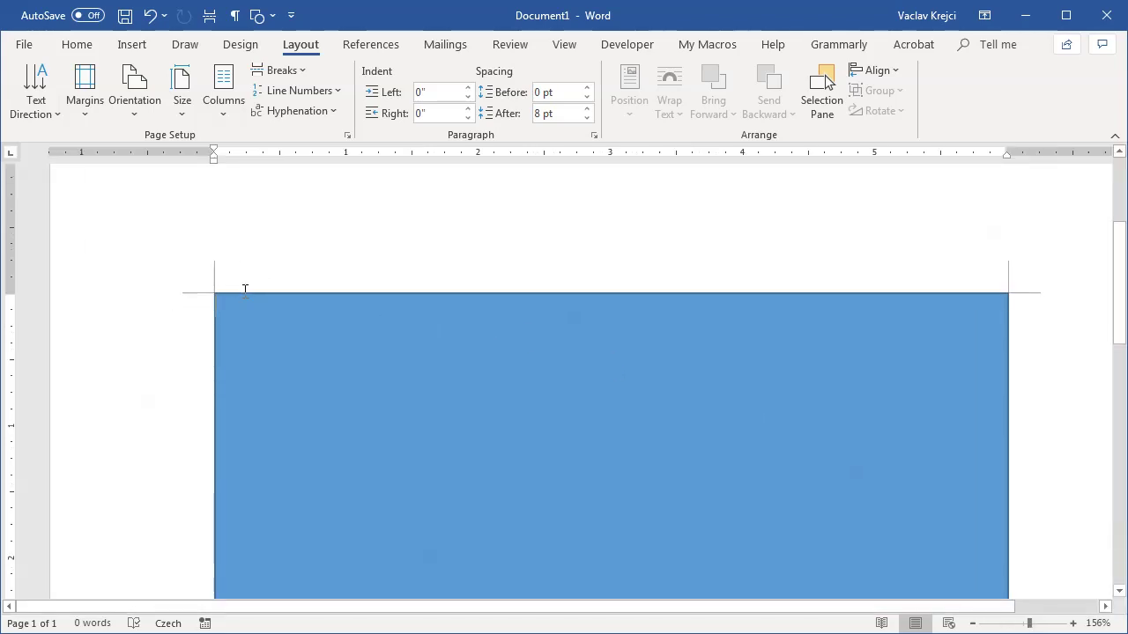
click(1007, 624)
click(640, 323)
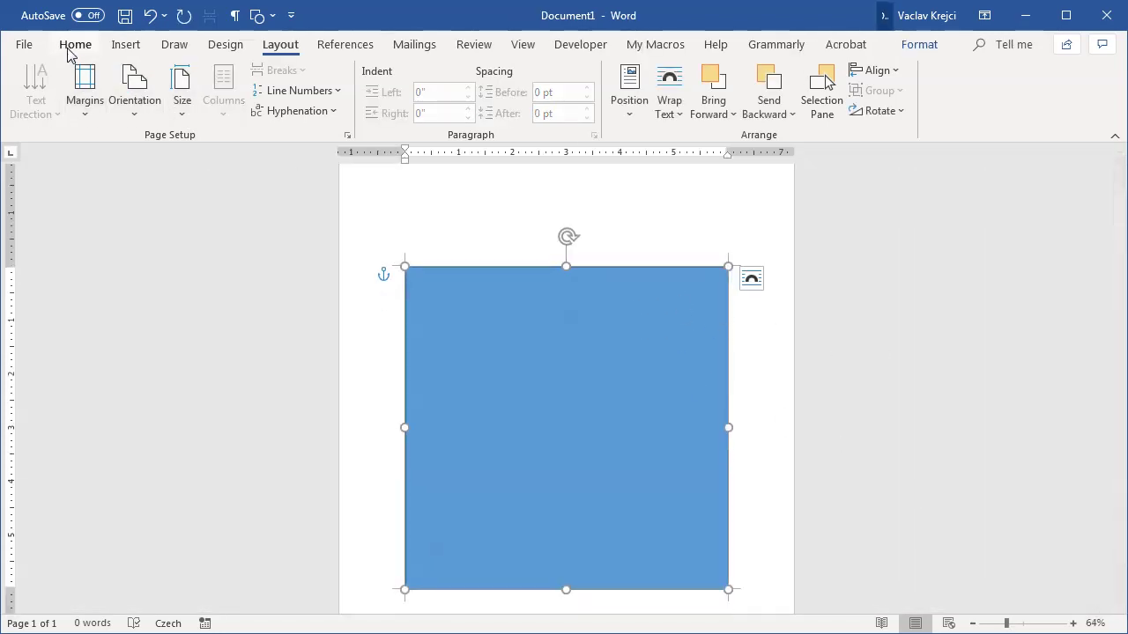
click(72, 46)
click(865, 111)
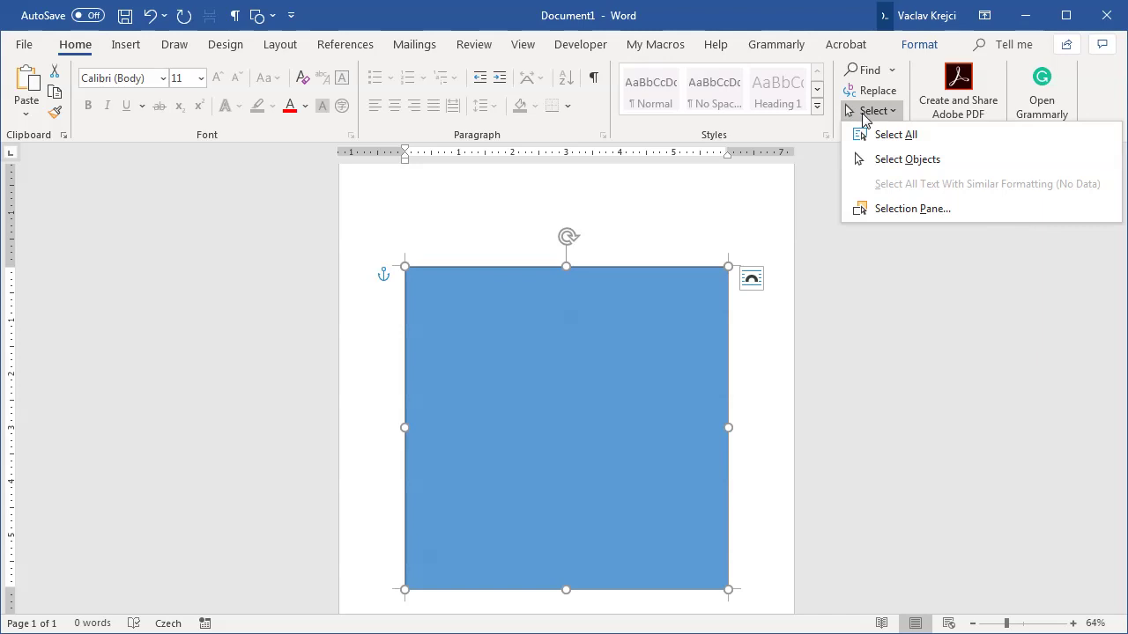
click(903, 209)
click(1117, 226)
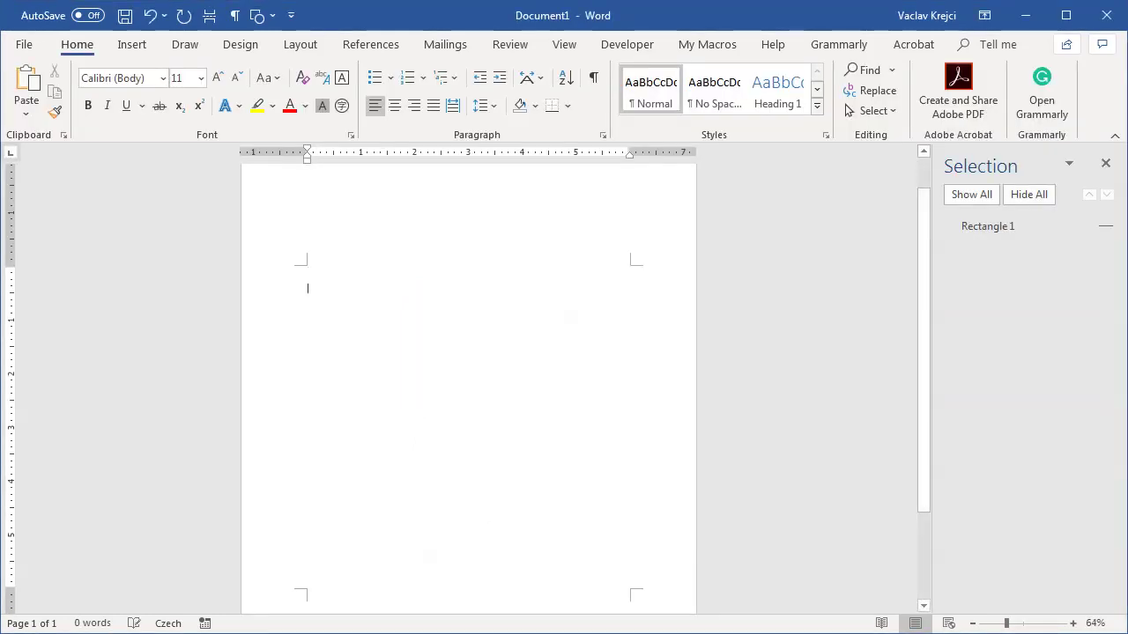
- Add blank lines down to the lower half of the certificate area and enter FROM, TO, AMOUNT and EXPIRES on separate lines
key(Return)
key(Return)
key(Return)
key(Return)
key(Return)
key(Return)
key(Return)
key(Return)
key(Return)
key(Return)
key(Return)
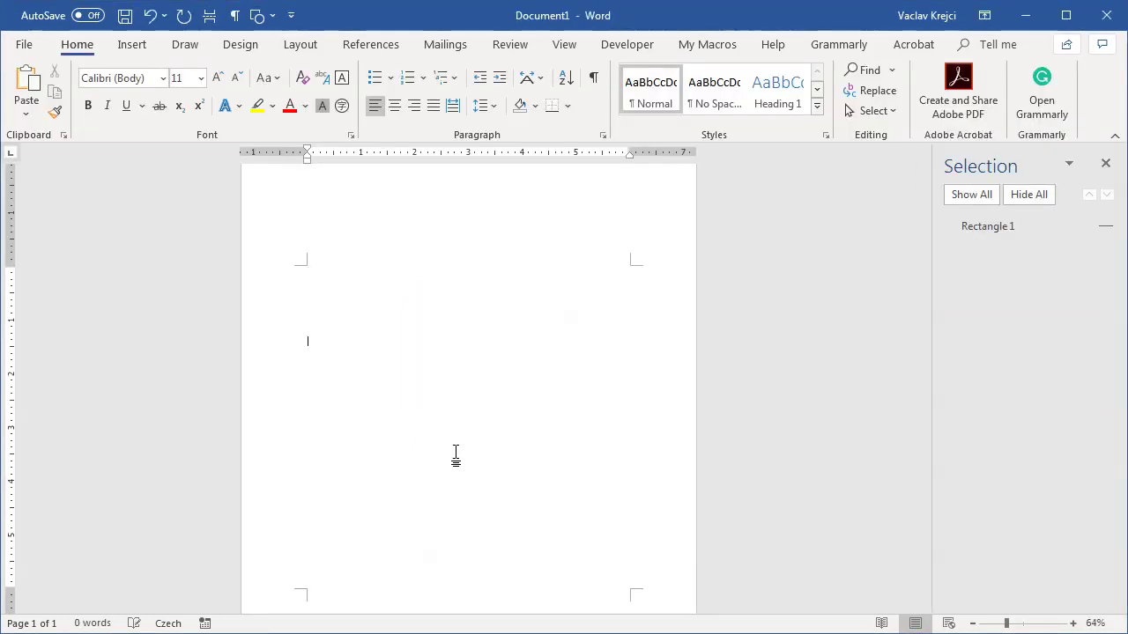
text(FROM )
text(TO)
- Indent the FROM, TO, AMOUNT and EXPIRES lines about 0.25" from the left margin
click(1023, 624)
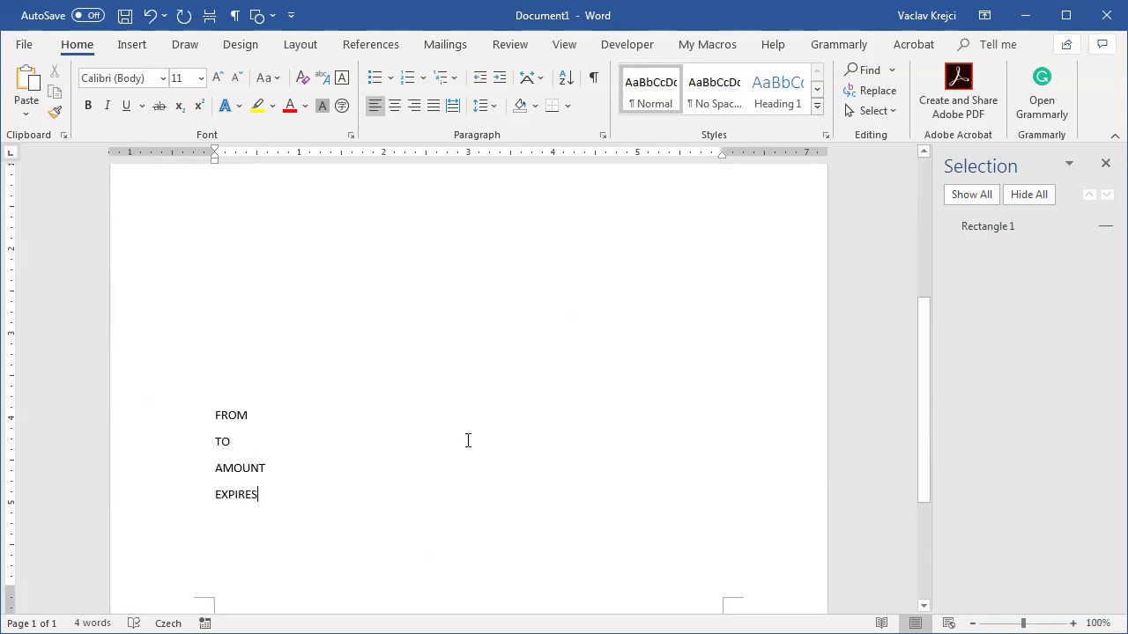
scroll(255, 396, down, 1)
drag(217, 358, 270, 448)
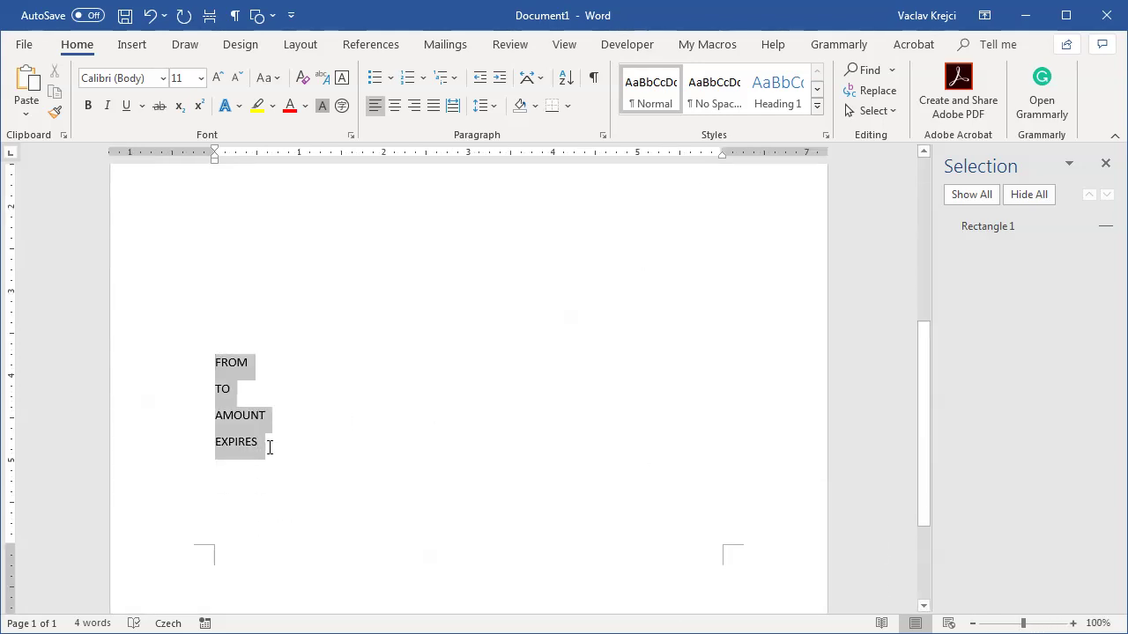
drag(215, 162, 243, 169)
drag(236, 165, 236, 164)
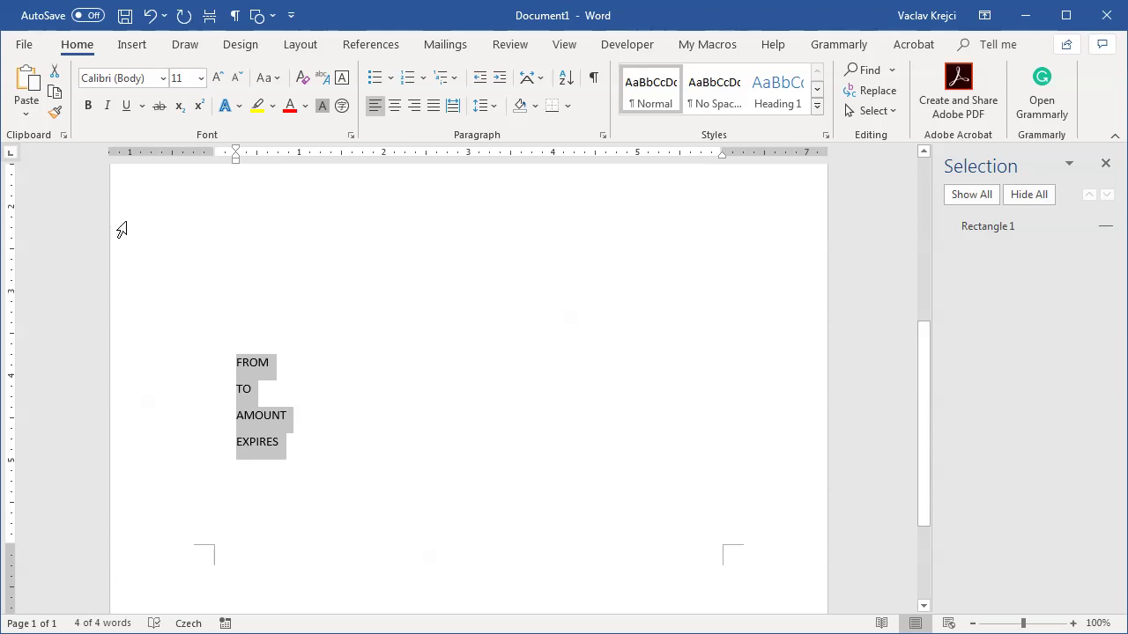
- Add left tab stops at about 1.25" and 5.63" to the four label lines
click(12, 153)
click(11, 153)
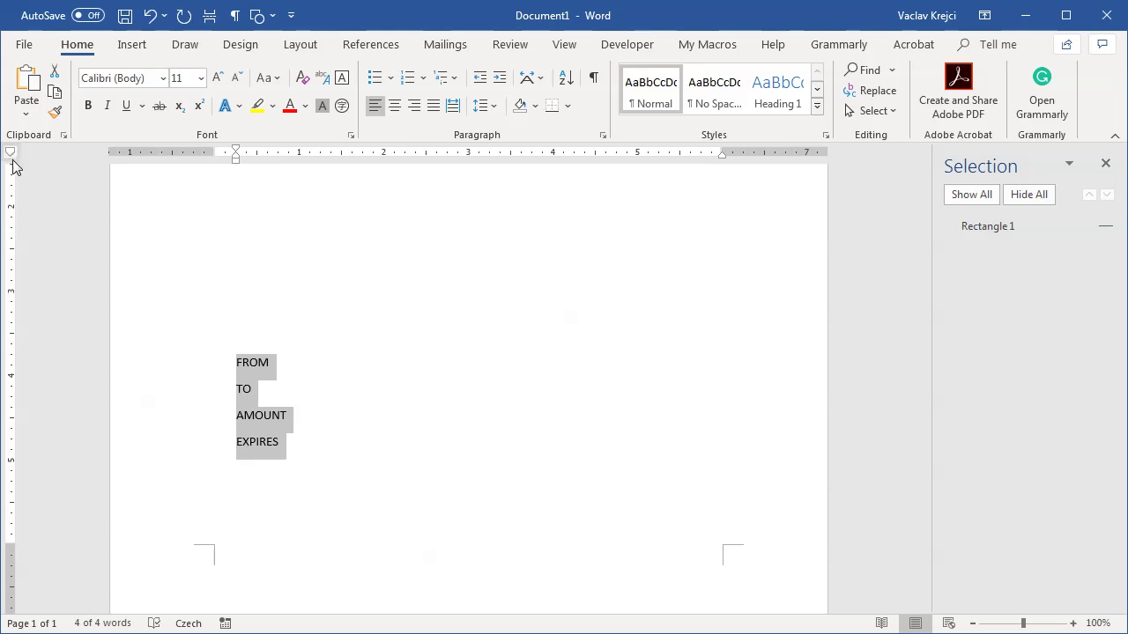
click(12, 154)
mouse_move(315, 158)
mouse_down()
mouse_move(285, 157)
mouse_move(319, 157)
mouse_up()
drag(666, 157, 691, 156)
- Show the formatting marks and insert two tabs after each of the four labels
click(308, 362)
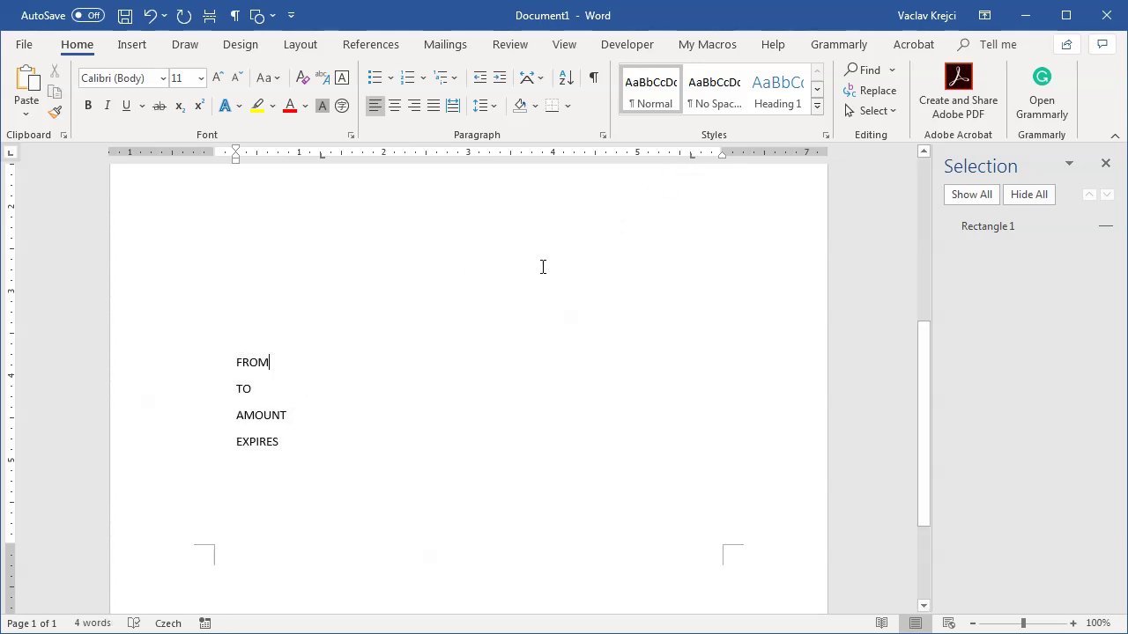
click(593, 84)
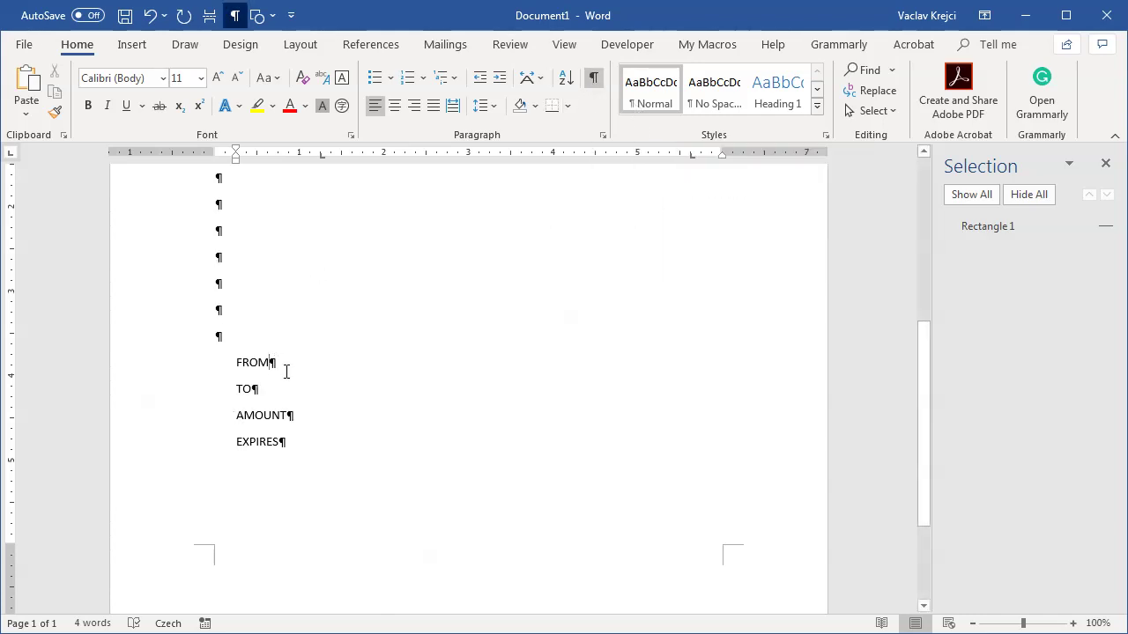
key(Tab)
key(Tab)
click(324, 440)
key(Tab)
key(Tab)
- Give the 5.63" tab stop of the four label lines the solid underline leader (option 4)
drag(236, 363, 690, 444)
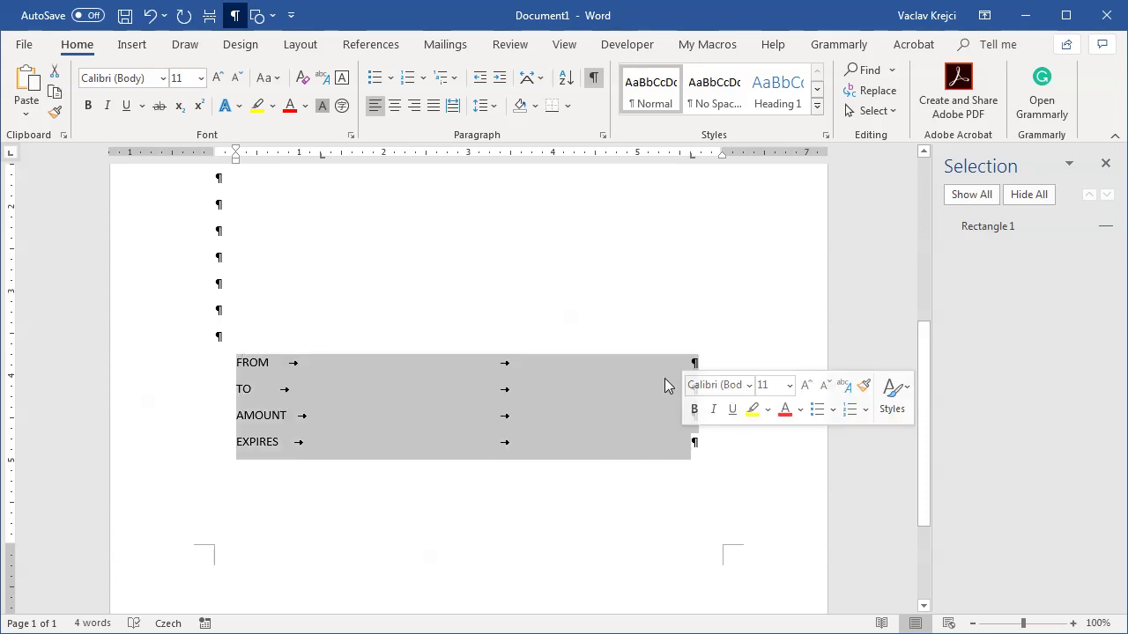
double_click(691, 157)
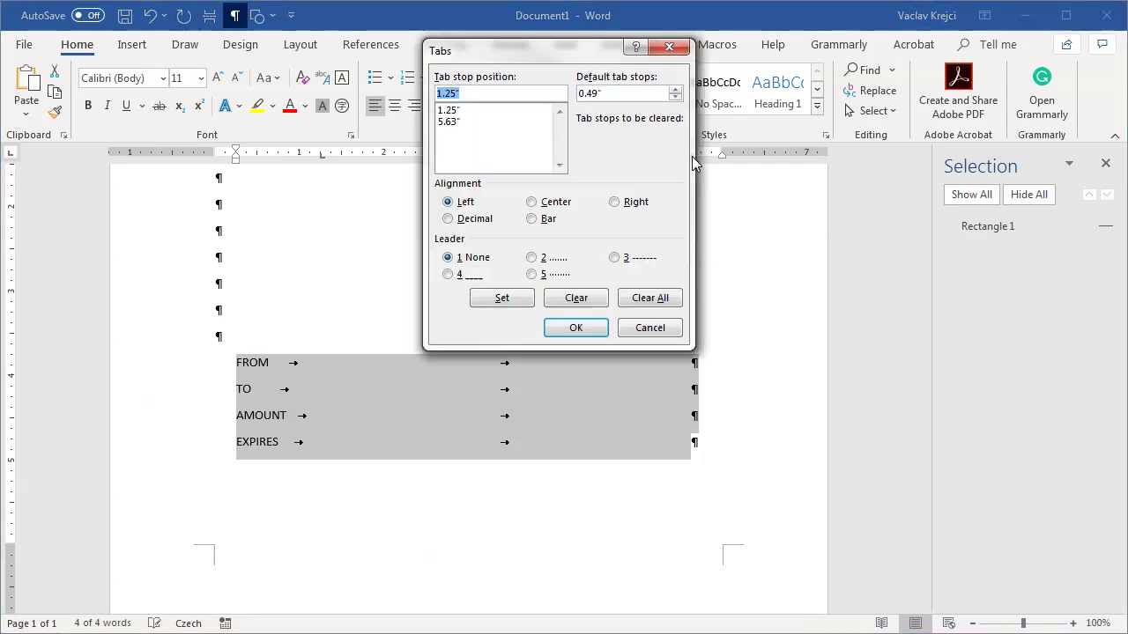
mouse_move(540, 43)
mouse_down()
mouse_move(521, 53)
mouse_move(504, 40)
mouse_up()
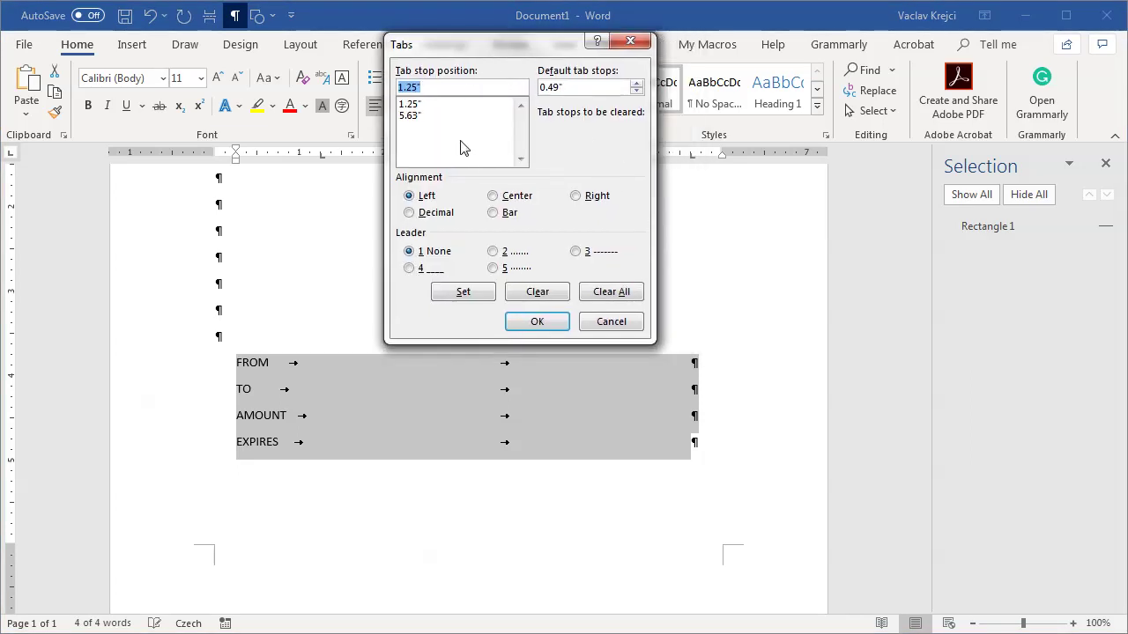
click(430, 104)
click(426, 115)
click(425, 104)
click(425, 114)
click(424, 104)
click(426, 114)
click(425, 104)
click(427, 116)
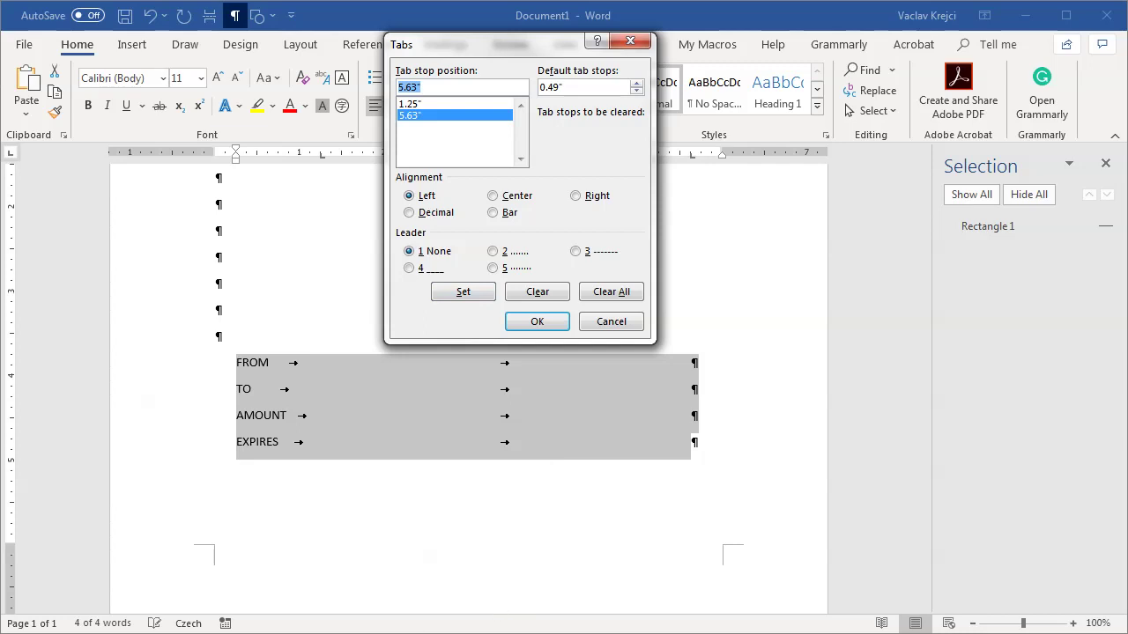
click(498, 50)
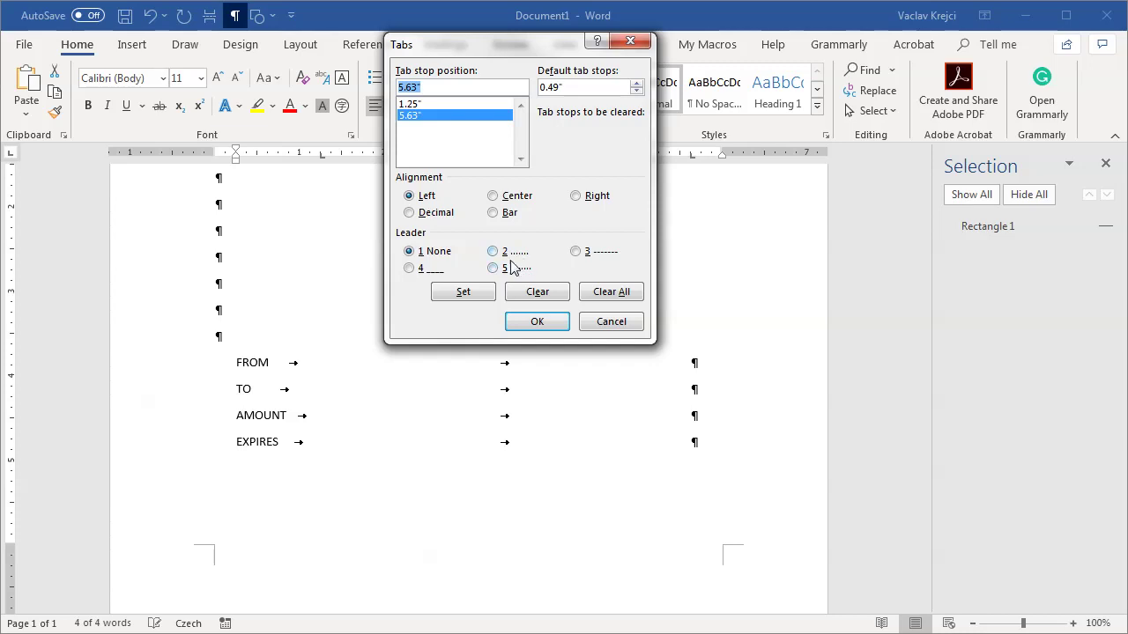
click(408, 269)
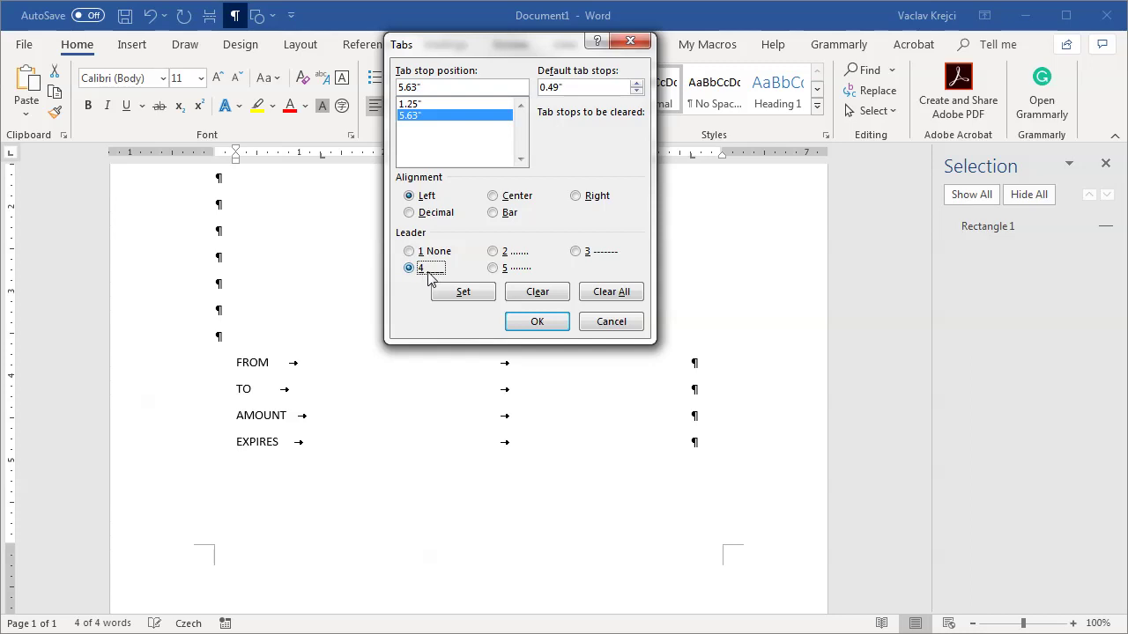
click(533, 328)
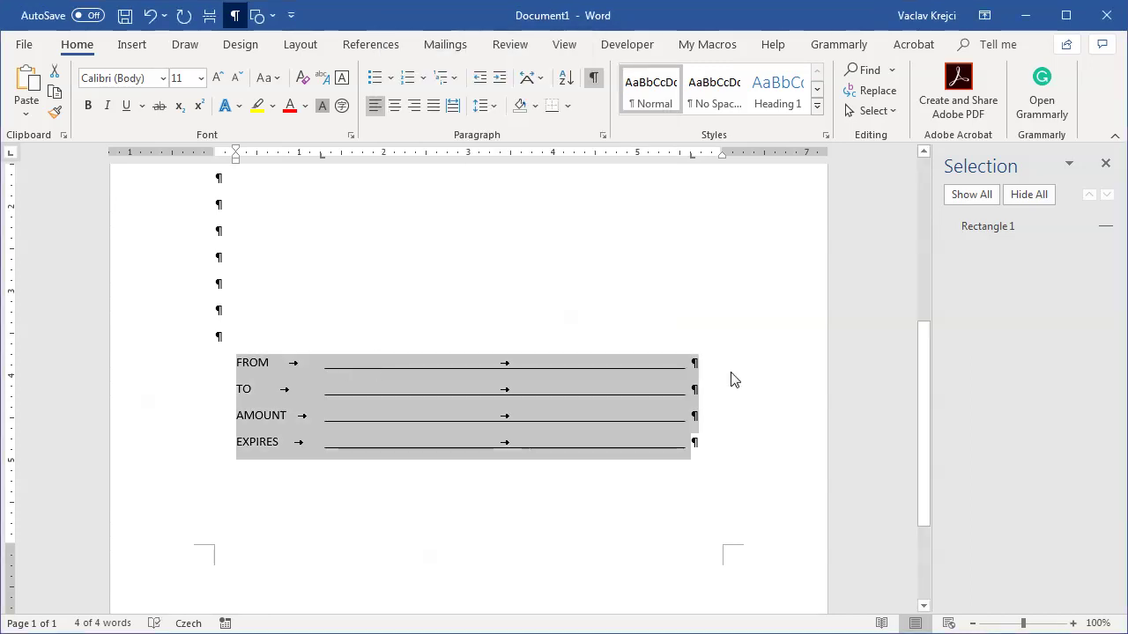
- Make the four complete label lines bold
click(696, 451)
drag(696, 450, 236, 357)
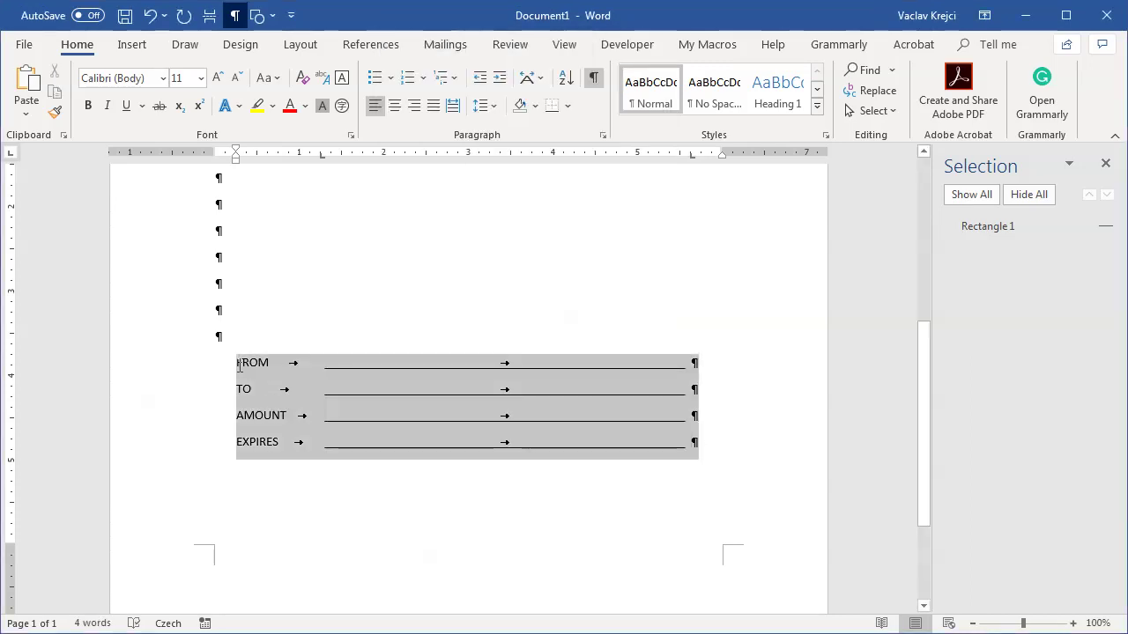
click(87, 105)
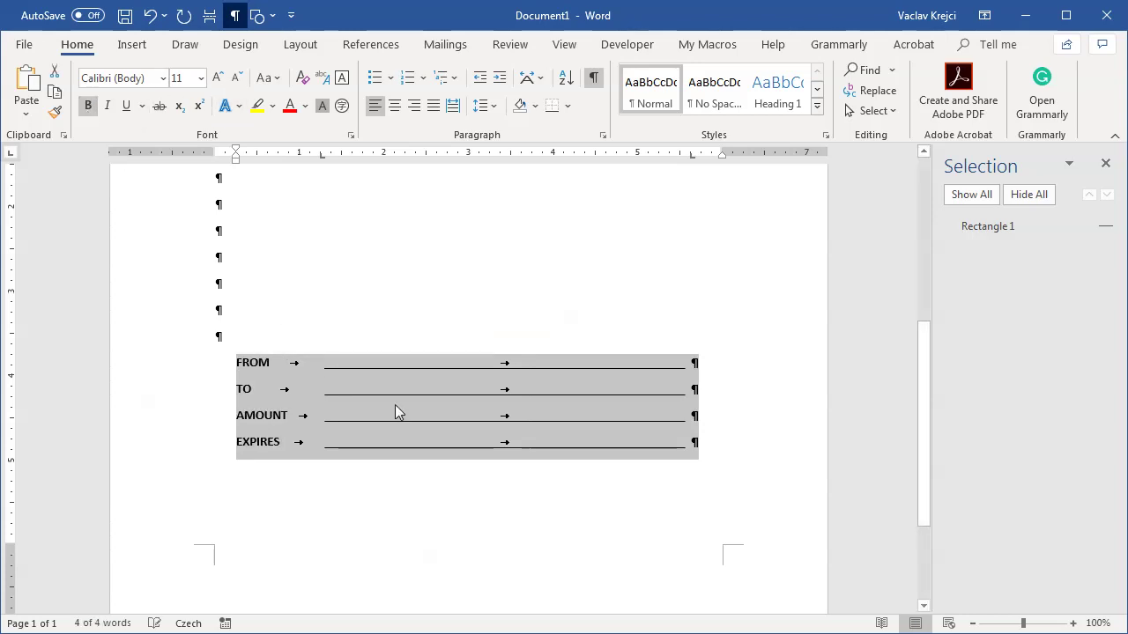
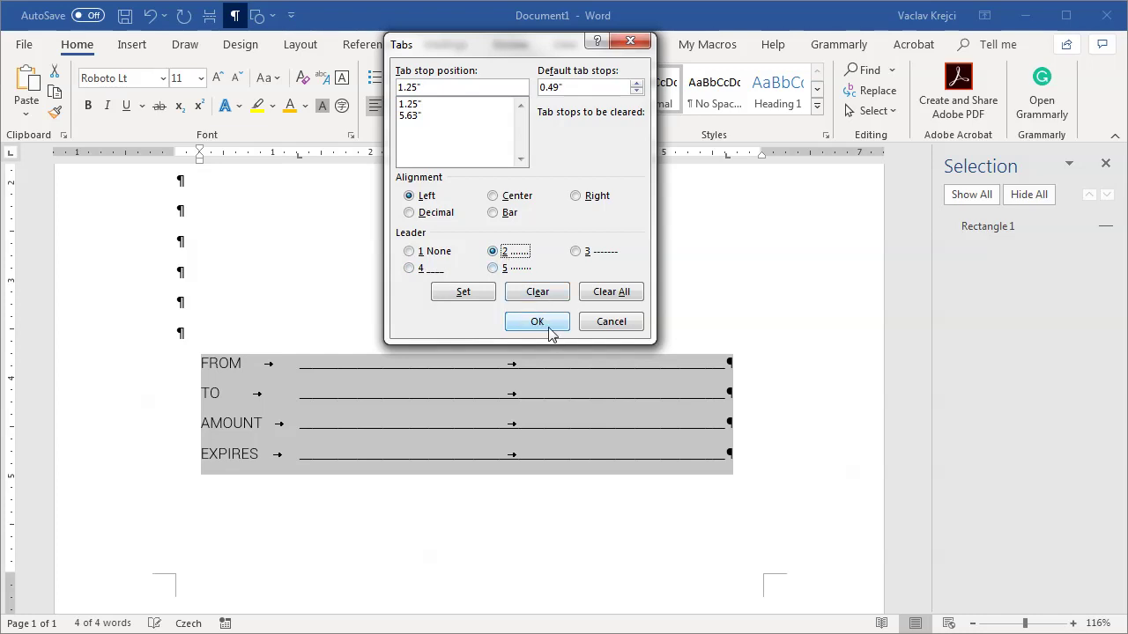
- Set the leader of the 1.25" tab stop to None for the four label lines
double_click(727, 157)
click(424, 105)
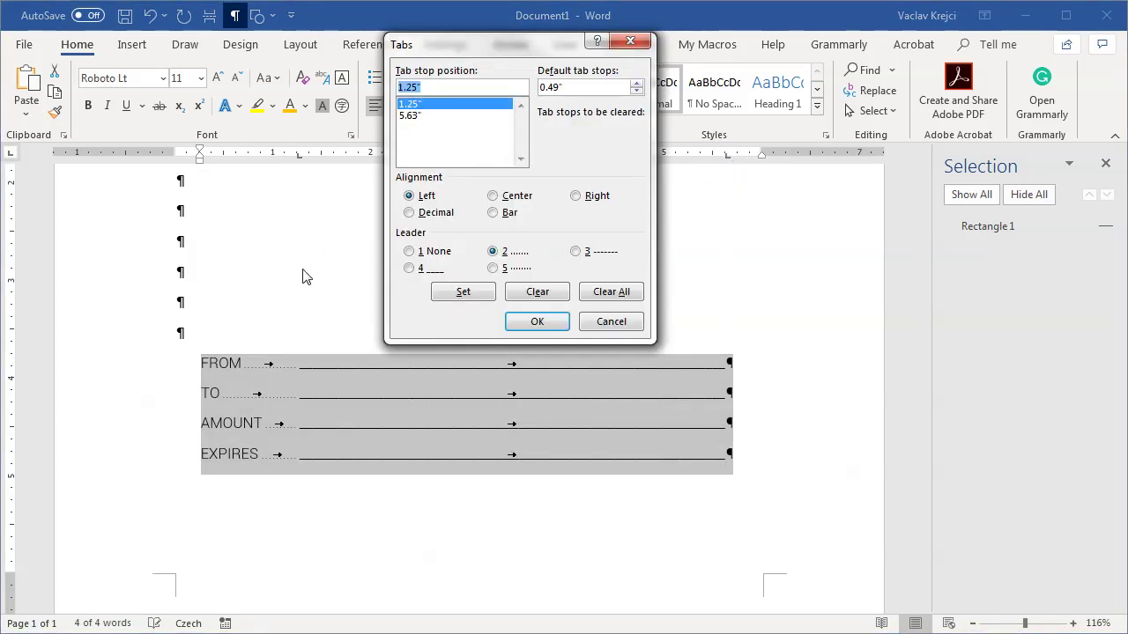
click(410, 251)
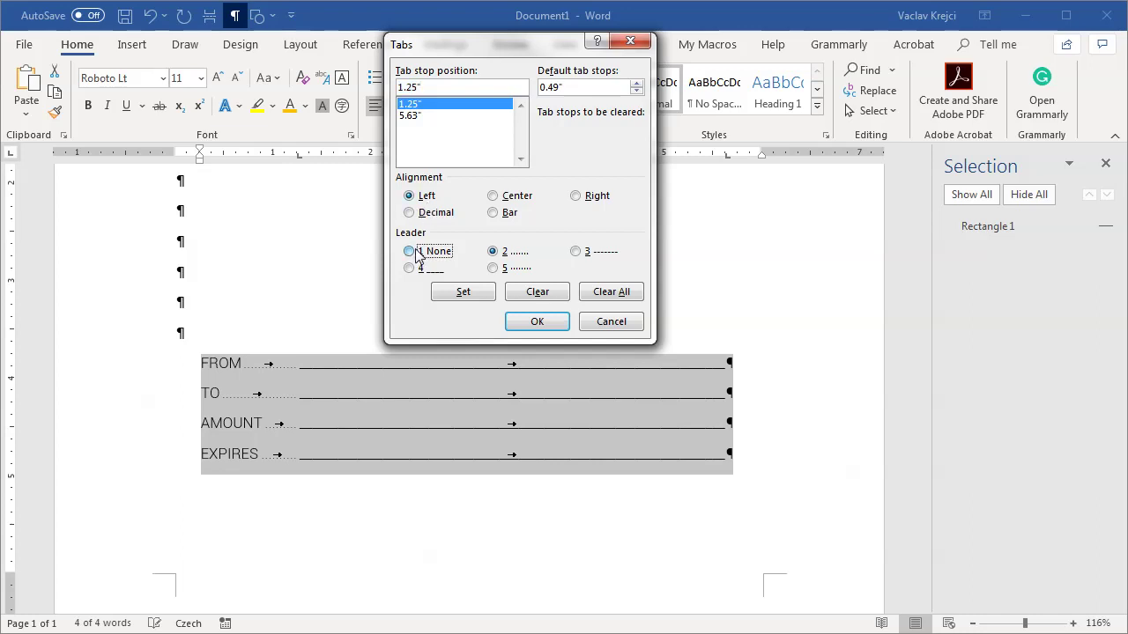
click(463, 291)
- Set the 5.63" tab stop's leader to dots (option 2), apply the tab settings, and hide the formatting marks
click(421, 115)
click(506, 256)
click(540, 323)
click(518, 397)
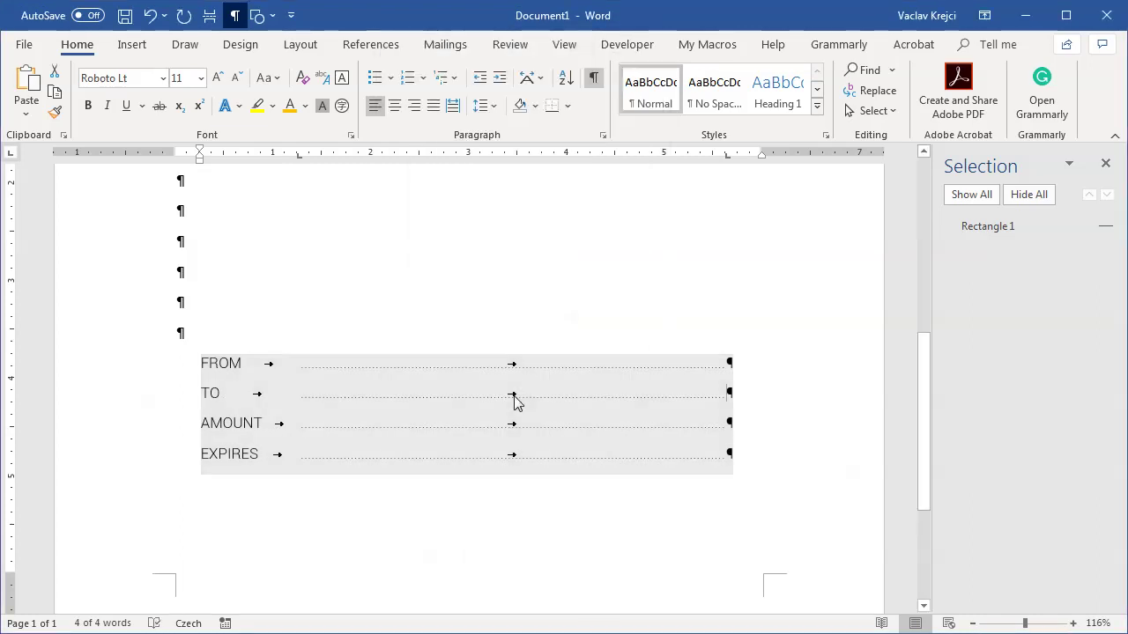
click(592, 77)
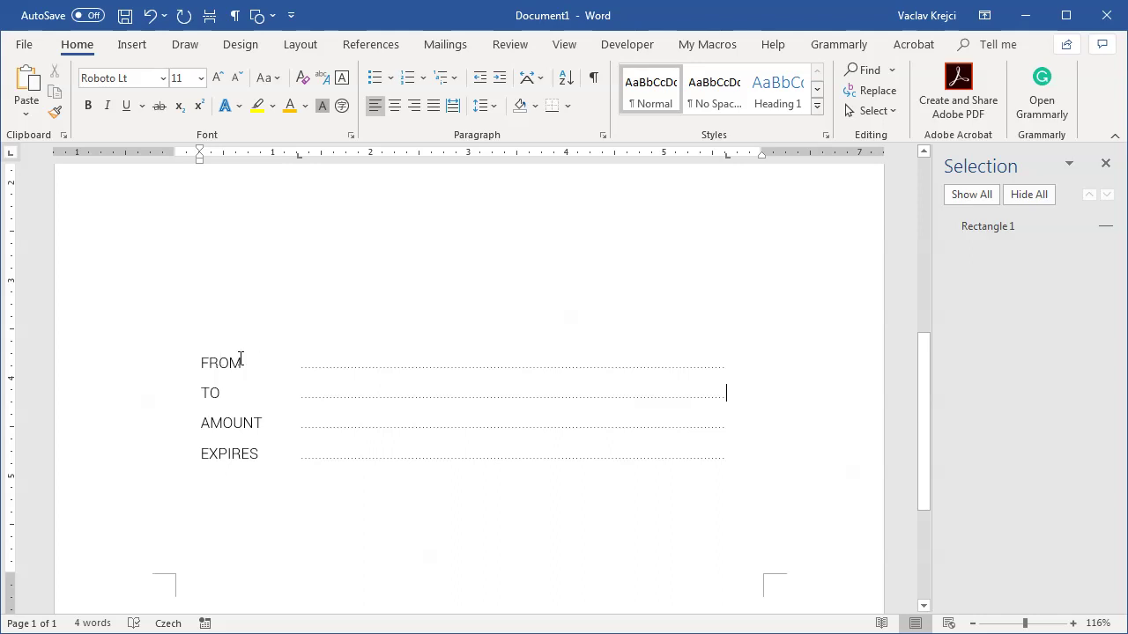
- Try the sample numbers 12, 32 and 123456789 on the FROM and TO lines, and delete them again
text(12)
key(Right)
text(32)
click(336, 371)
text(123456789)
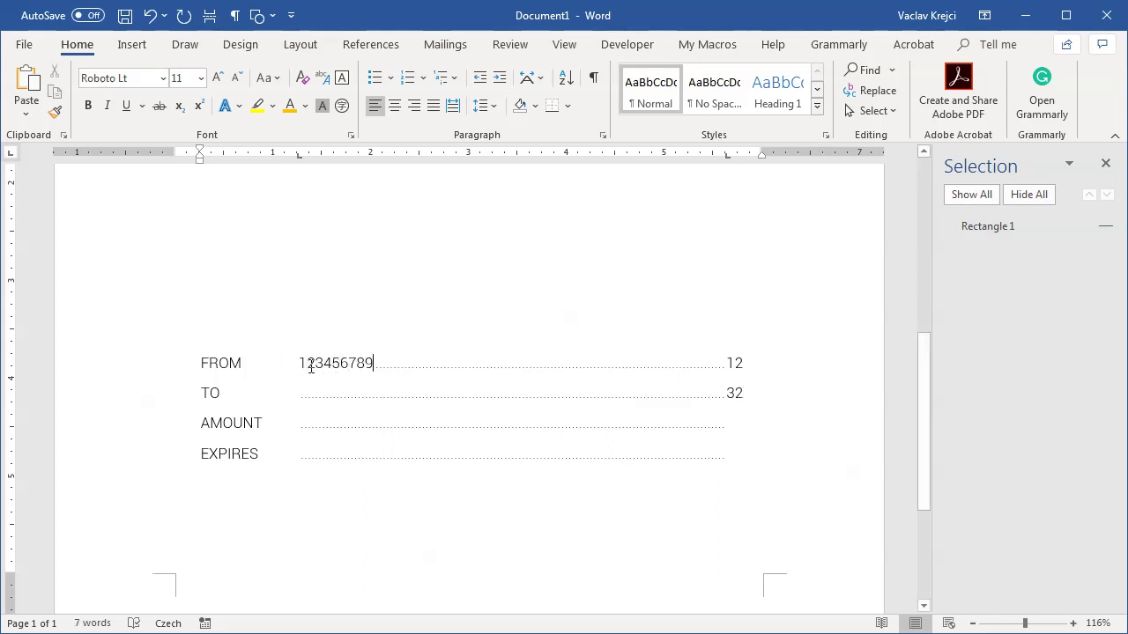
drag(302, 365, 372, 365)
key(BackSpace)
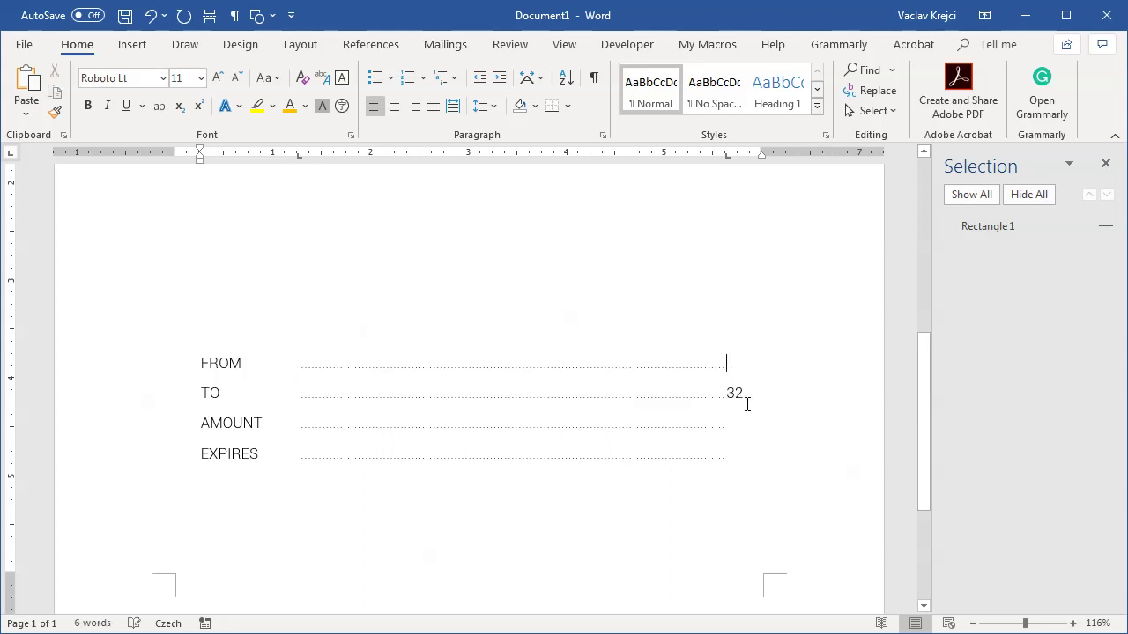
key(Delete)
key(Delete)
- Set the leader of the 5.63" tab stop to None for all four label lines
drag(732, 456, 216, 364)
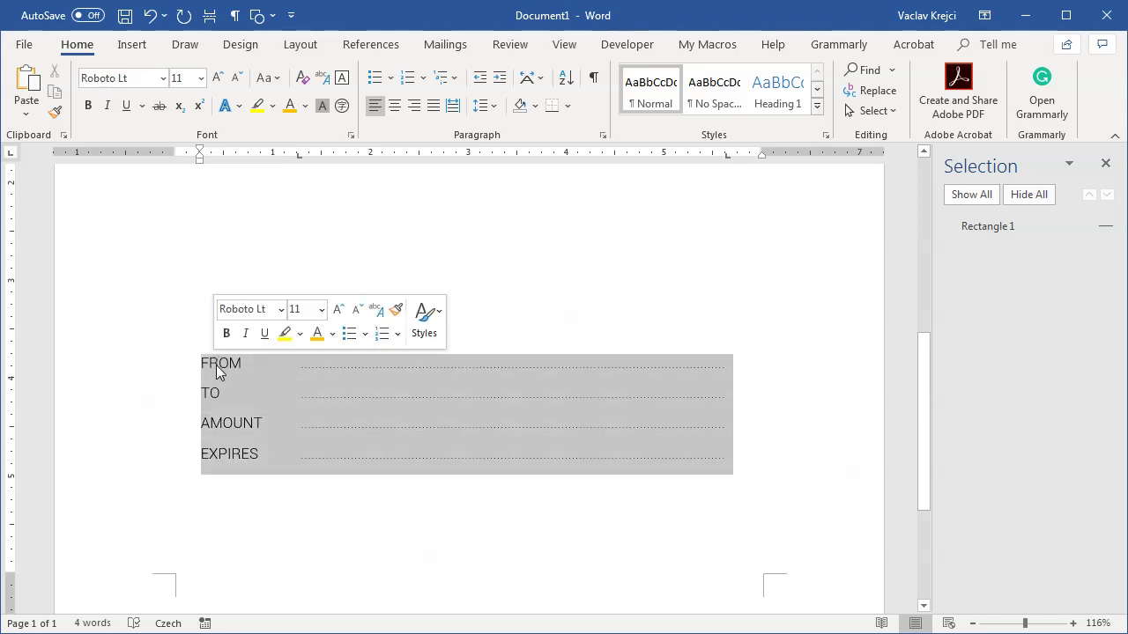
double_click(728, 159)
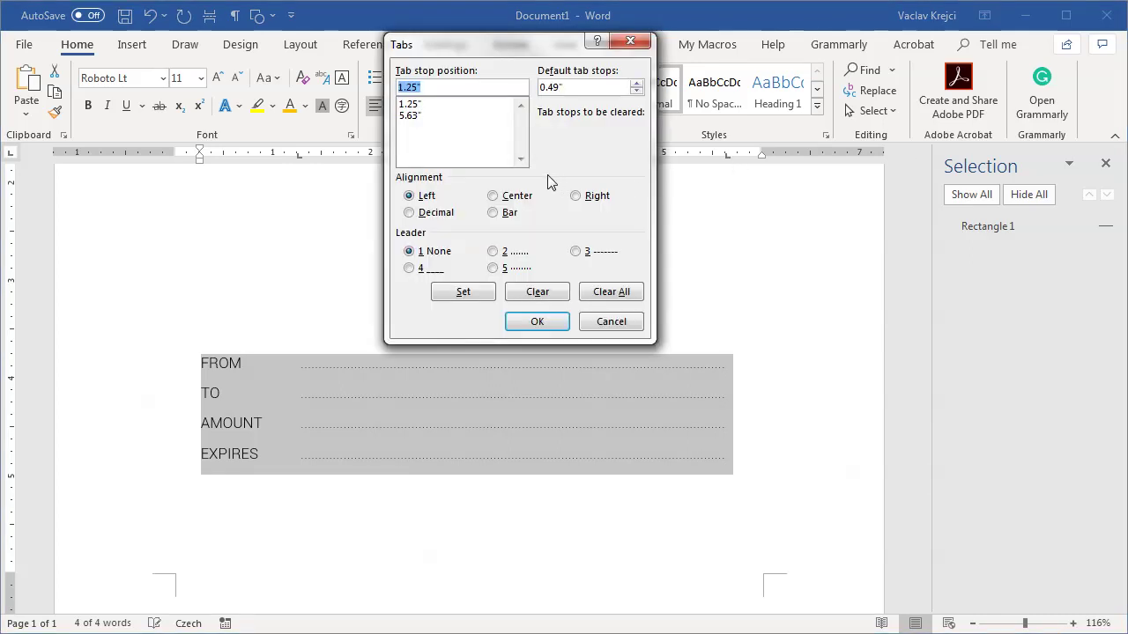
click(411, 116)
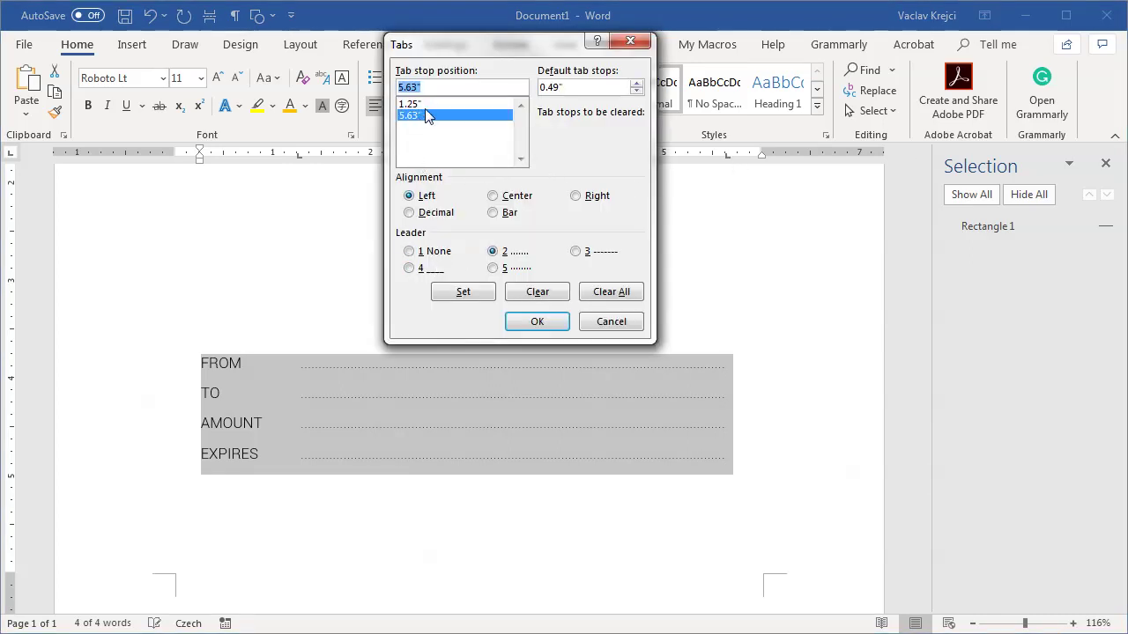
click(410, 252)
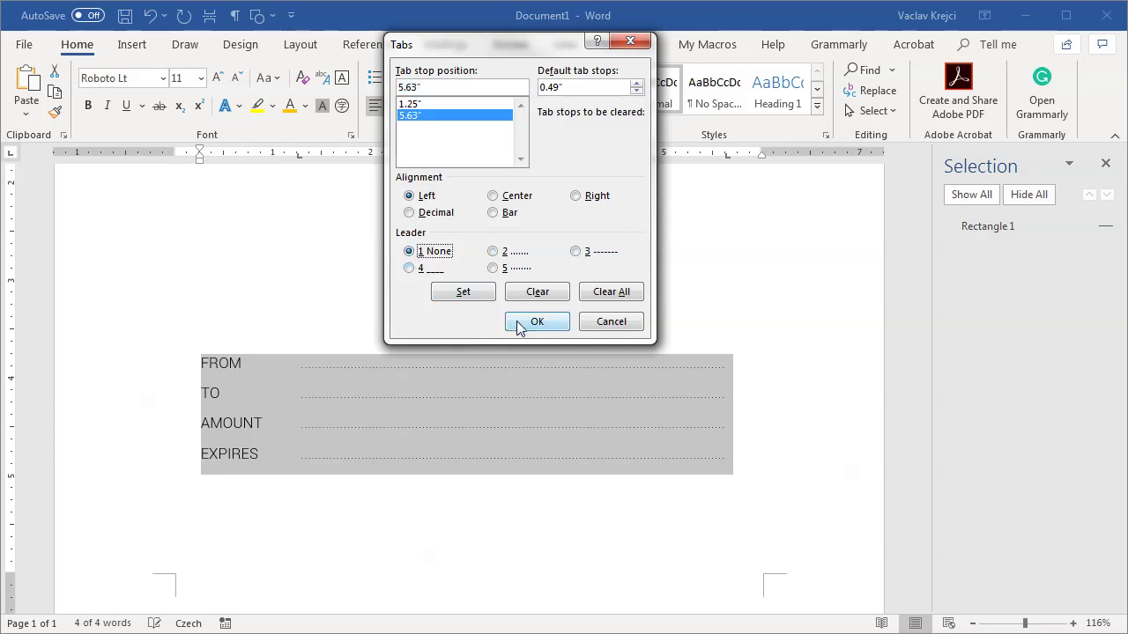
click(537, 322)
- Underline the second tab space on each of the FROM, TO, AMOUNT and EXPIRES lines to form writing lines
click(400, 393)
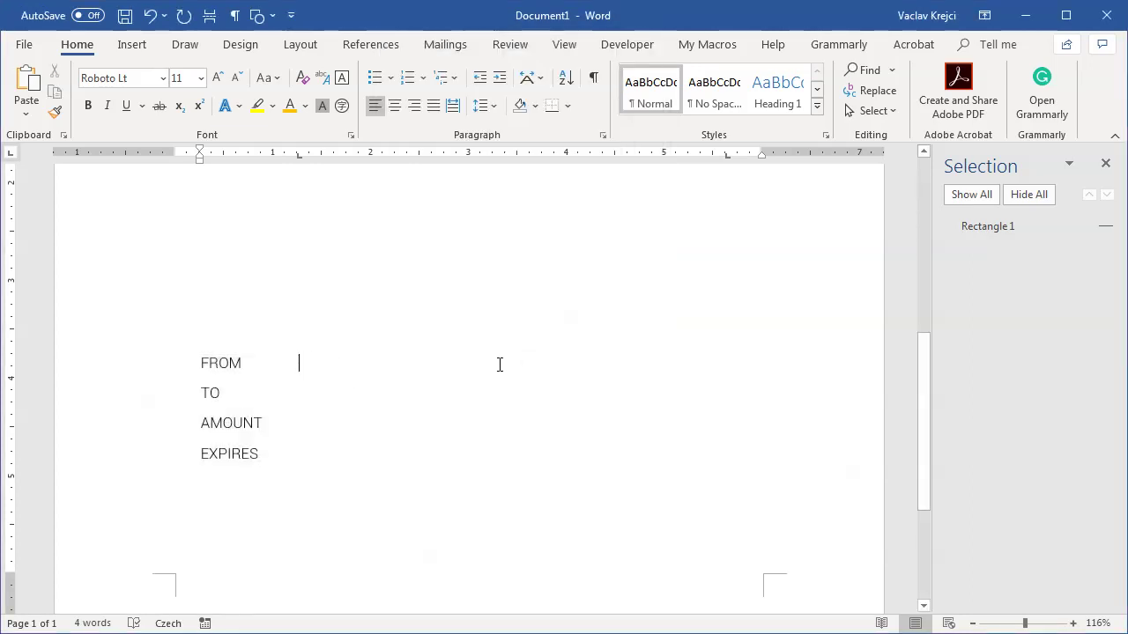
key(shift+Right)
click(128, 103)
click(316, 393)
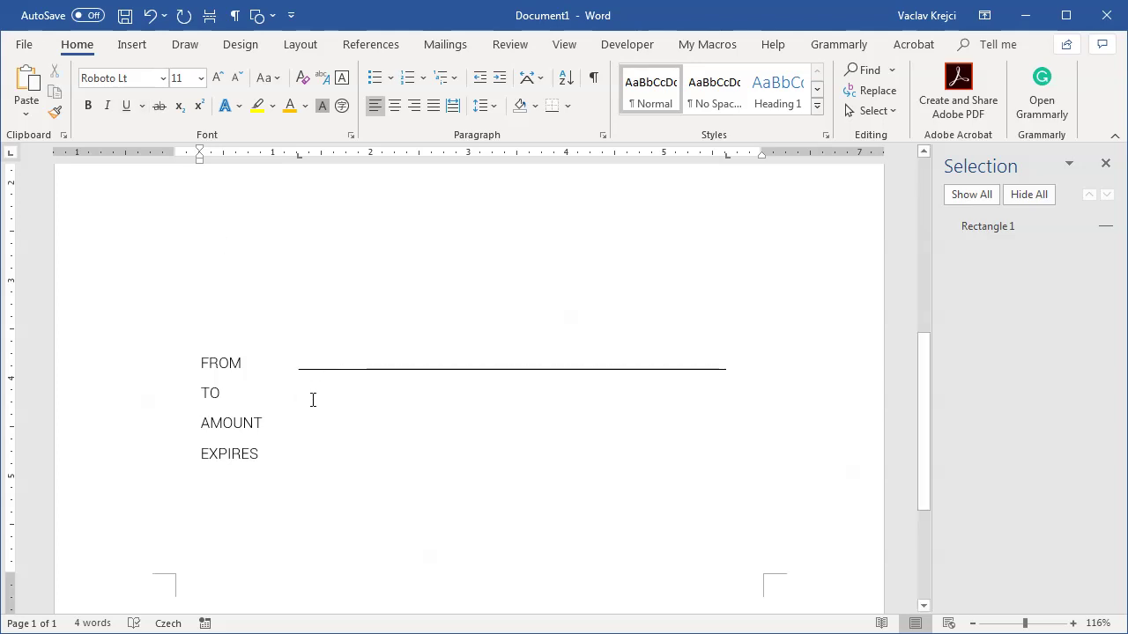
drag(315, 399, 559, 397)
click(126, 106)
drag(316, 429, 560, 433)
click(123, 106)
drag(309, 457, 613, 460)
click(126, 105)
- Review the underline styles and underline colours available for the FROM writing line, without applying any of them
click(326, 361)
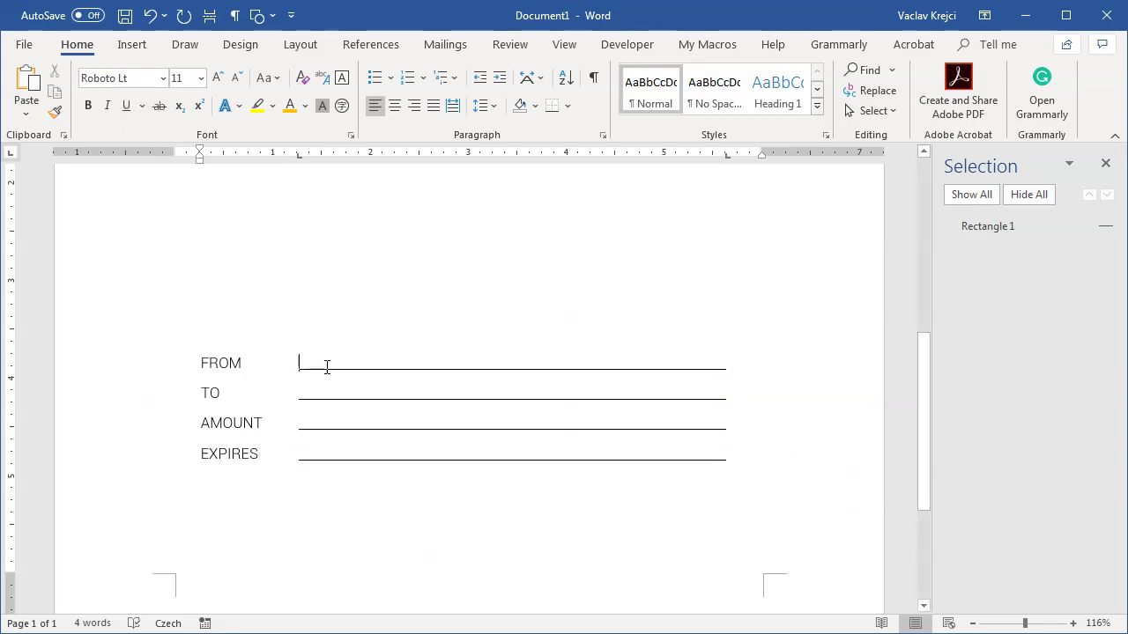
drag(326, 368, 675, 367)
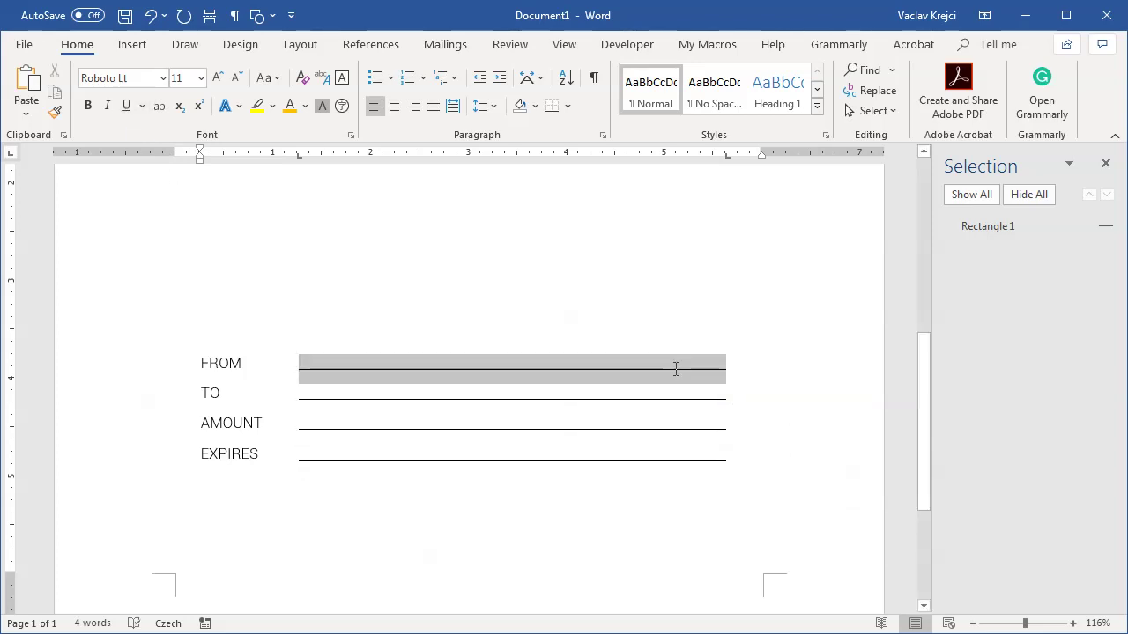
click(142, 106)
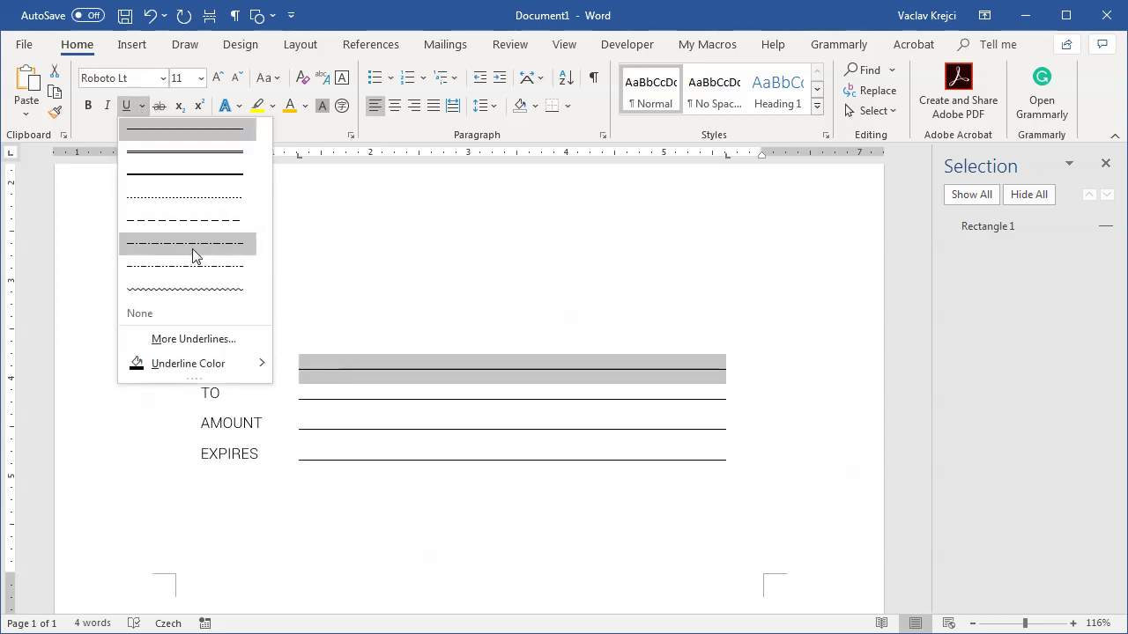
click(173, 340)
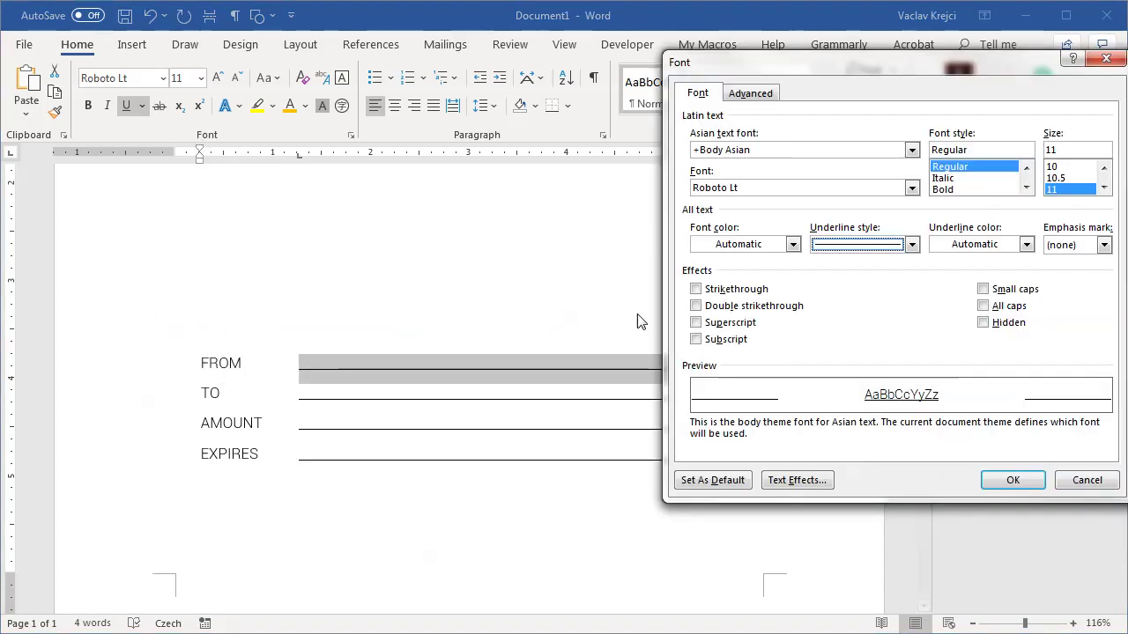
click(911, 244)
drag(912, 289, 916, 346)
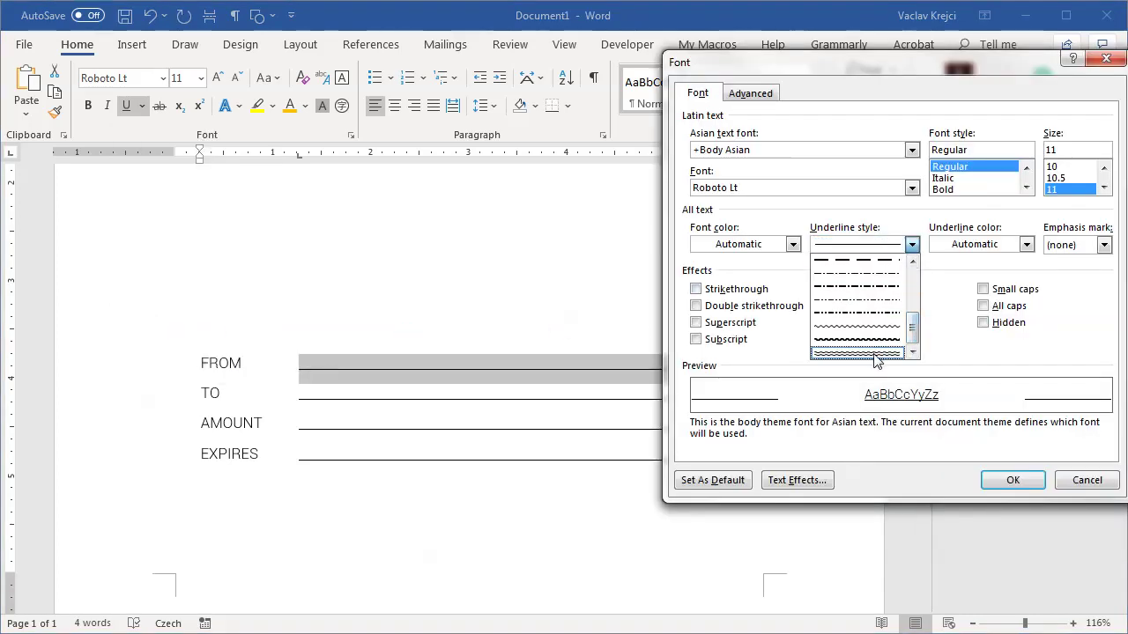
click(980, 247)
click(973, 267)
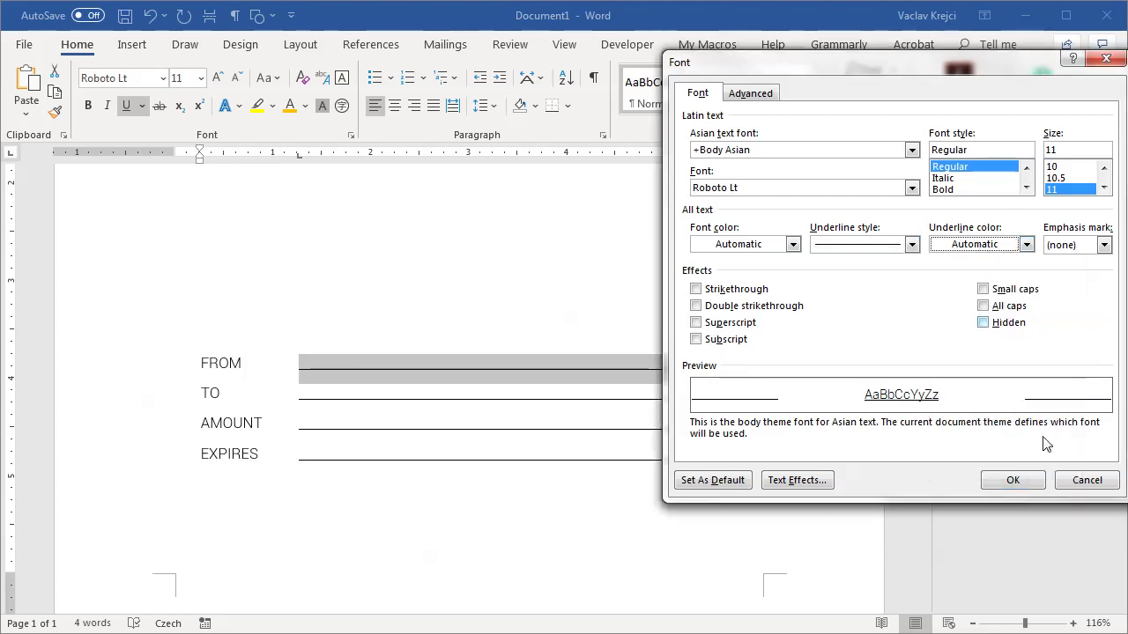
click(1086, 481)
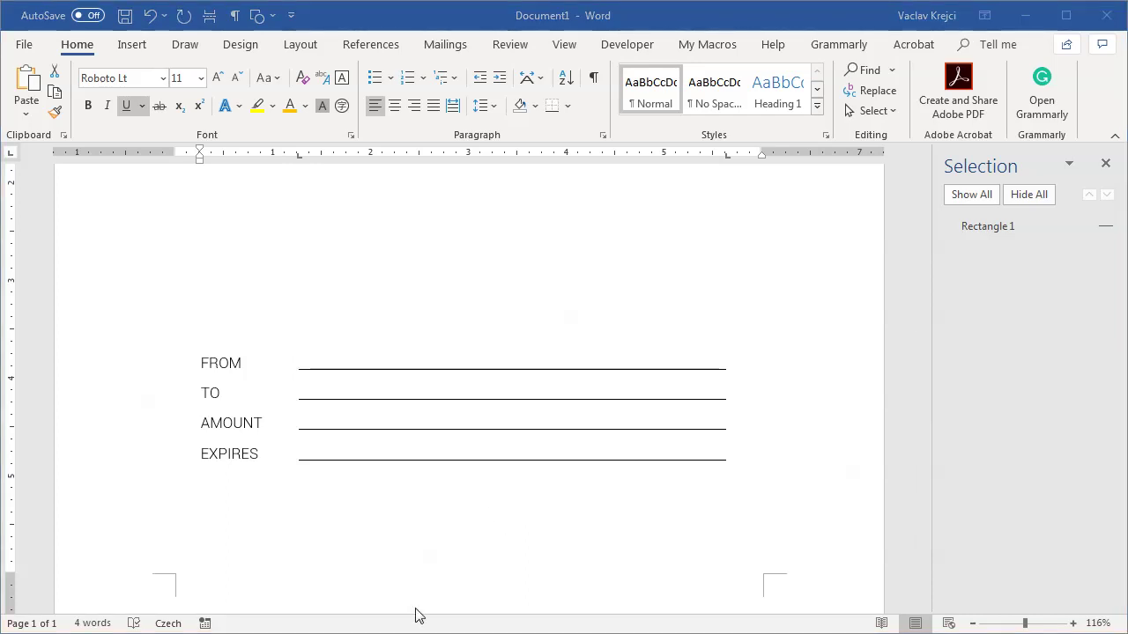
- Underline the second tab space on the FROM line again with a single solid line in Automatic colour
click(468, 21)
click(313, 376)
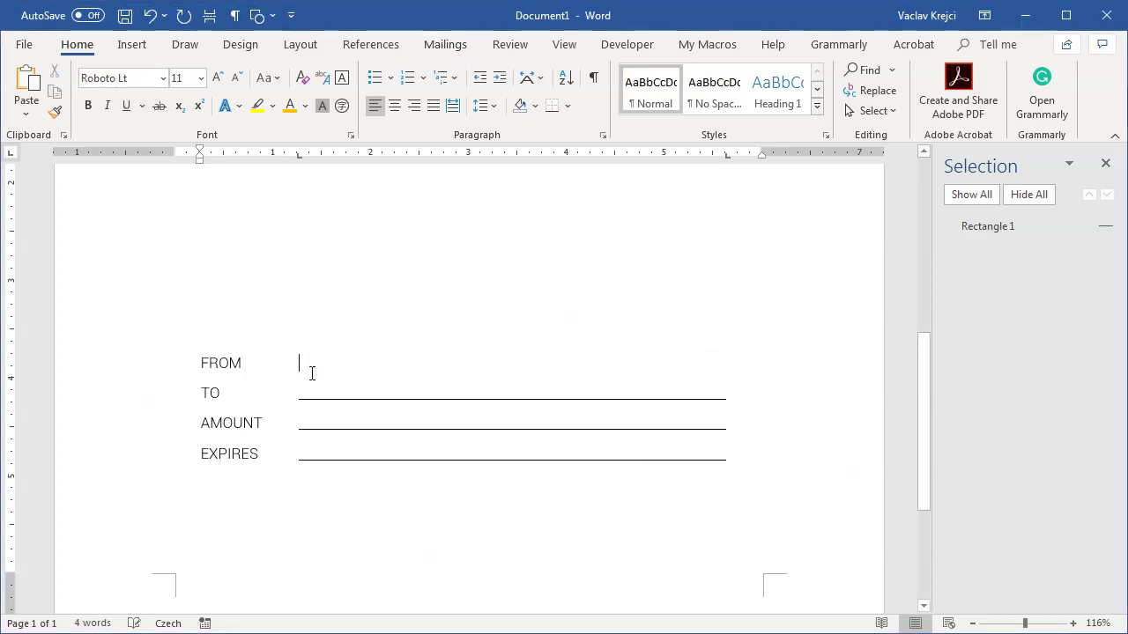
double_click(413, 365)
click(315, 372)
double_click(617, 363)
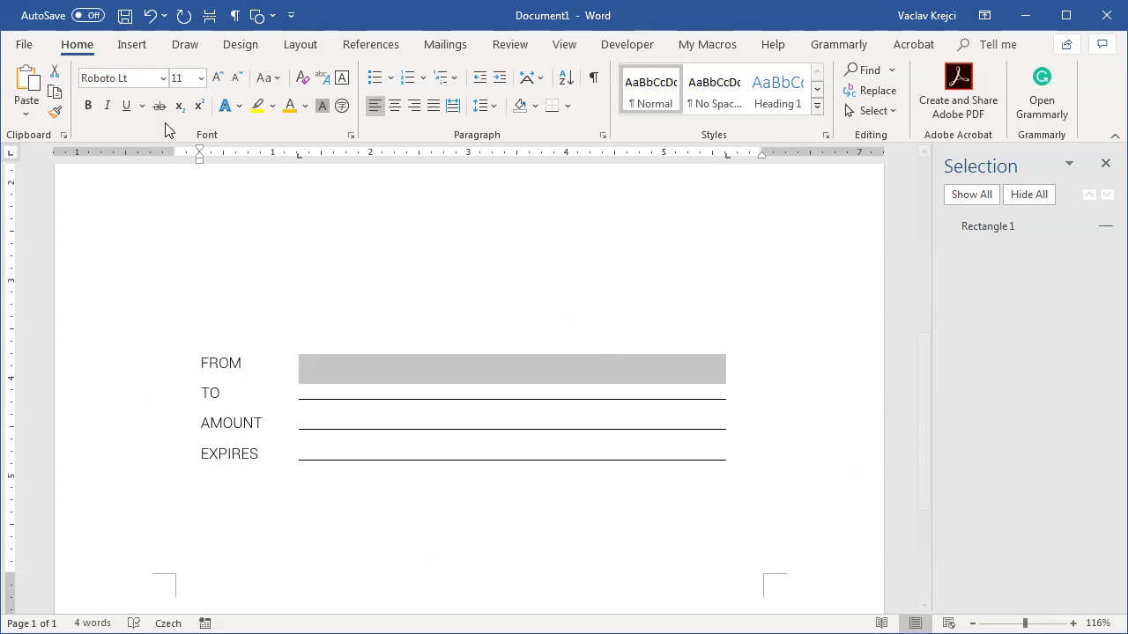
click(141, 106)
click(155, 339)
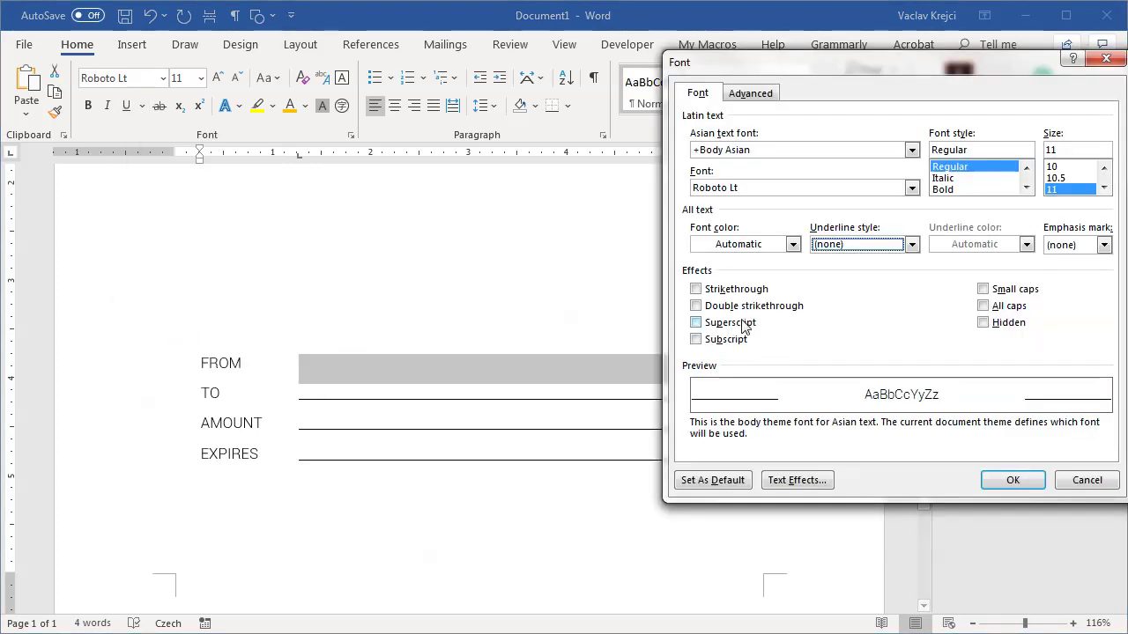
click(834, 244)
click(859, 290)
click(973, 245)
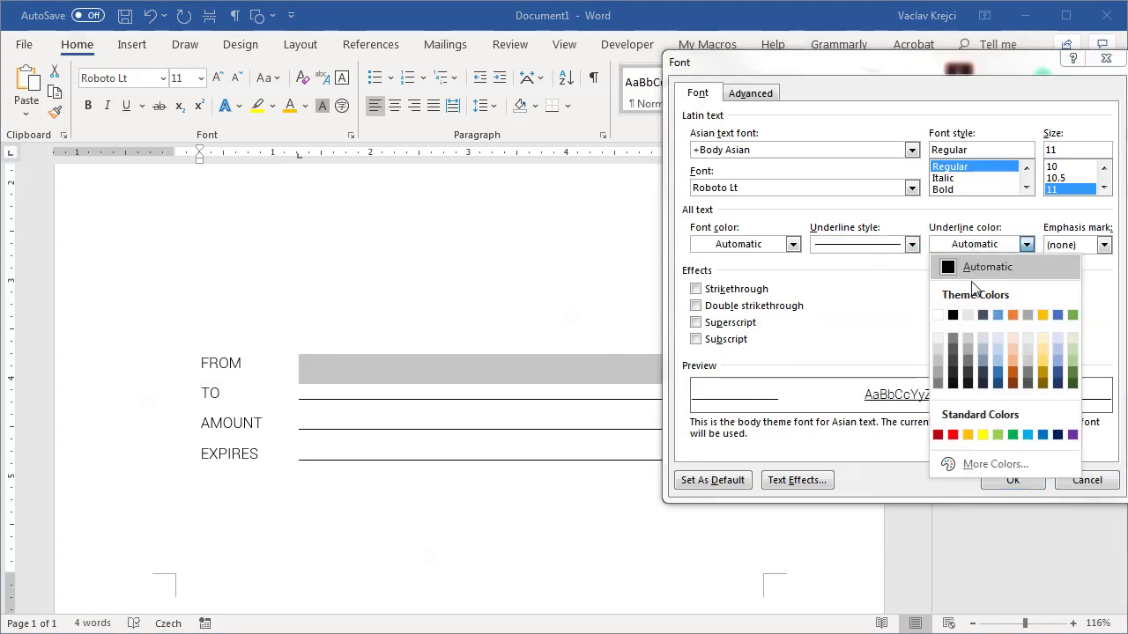
click(952, 268)
click(1003, 476)
click(649, 371)
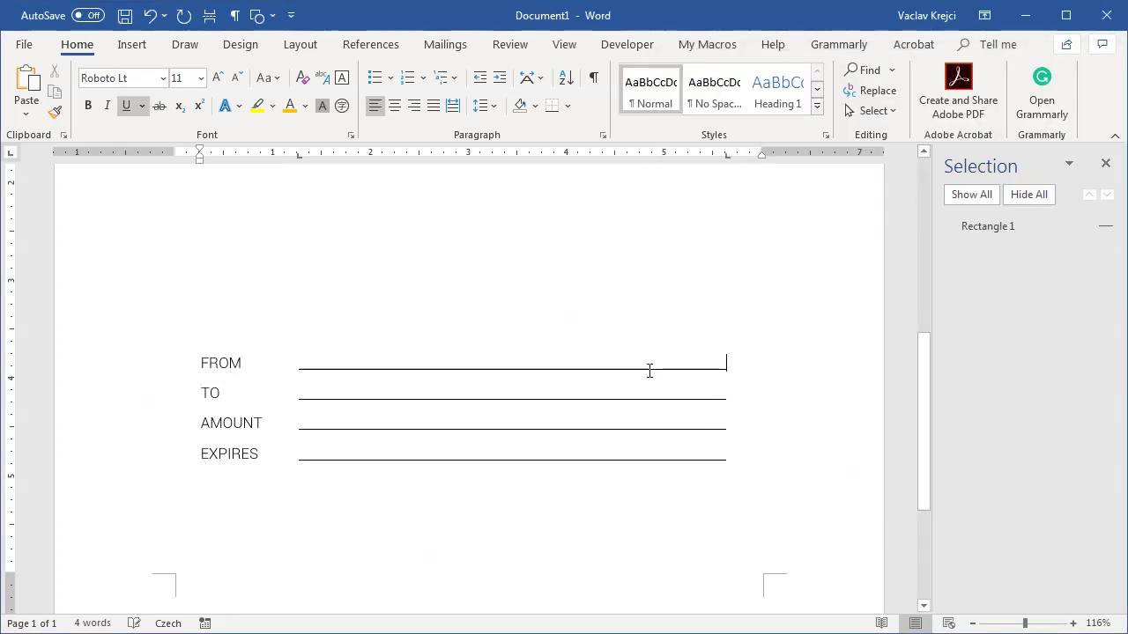
drag(361, 395, 660, 396)
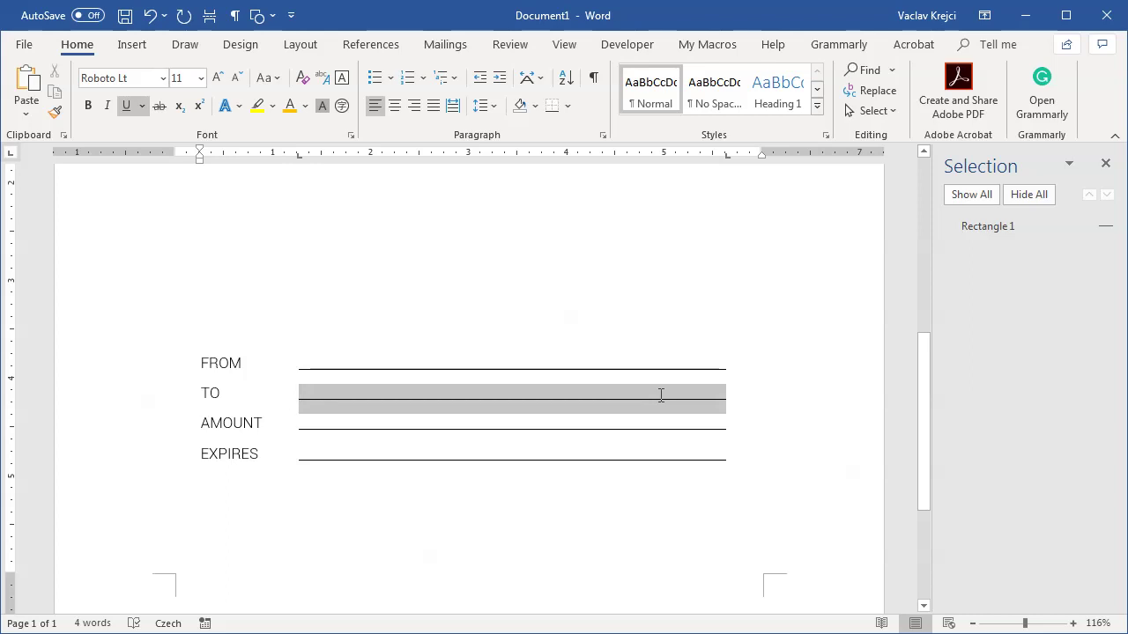
drag(296, 430, 616, 428)
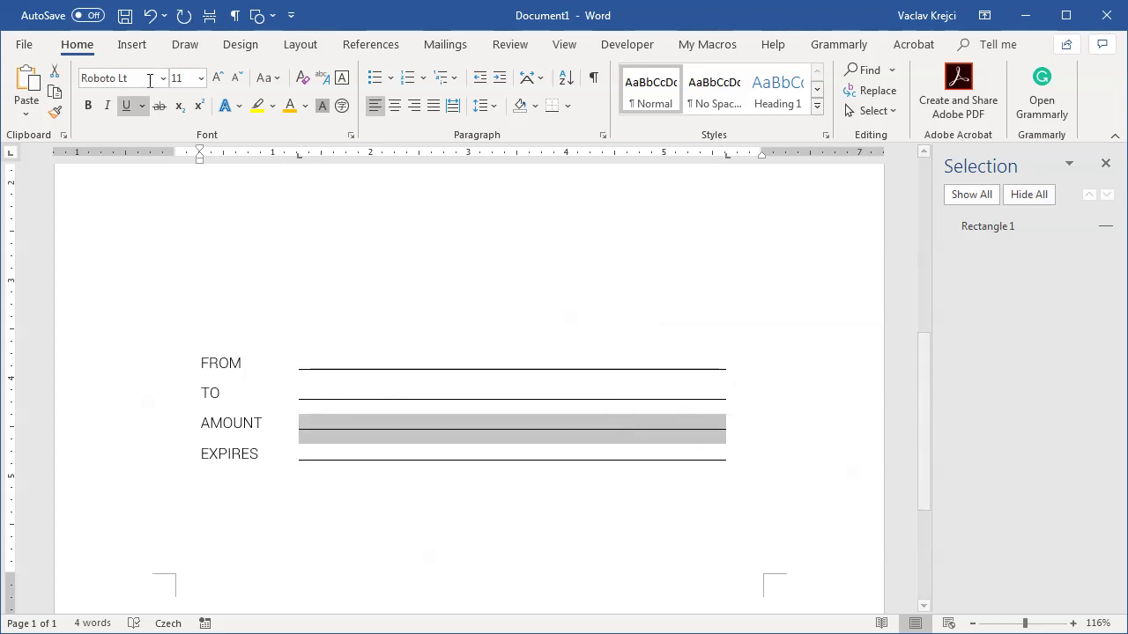
click(345, 365)
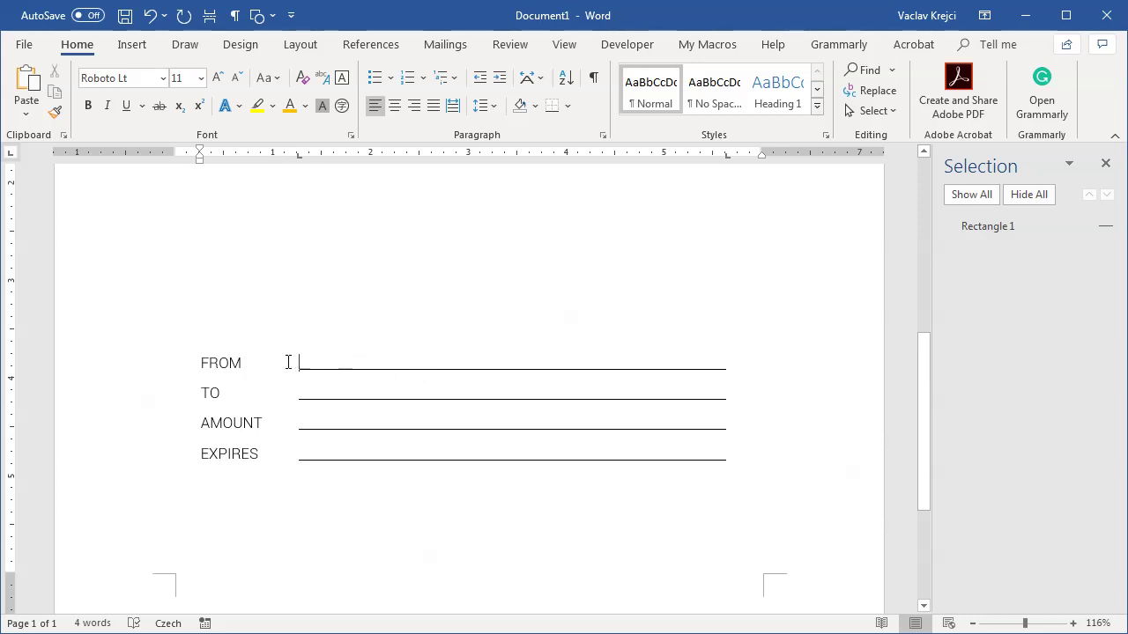
- Change the underlines of all four writing lines to the dotted style in dark orange
drag(300, 361, 731, 461)
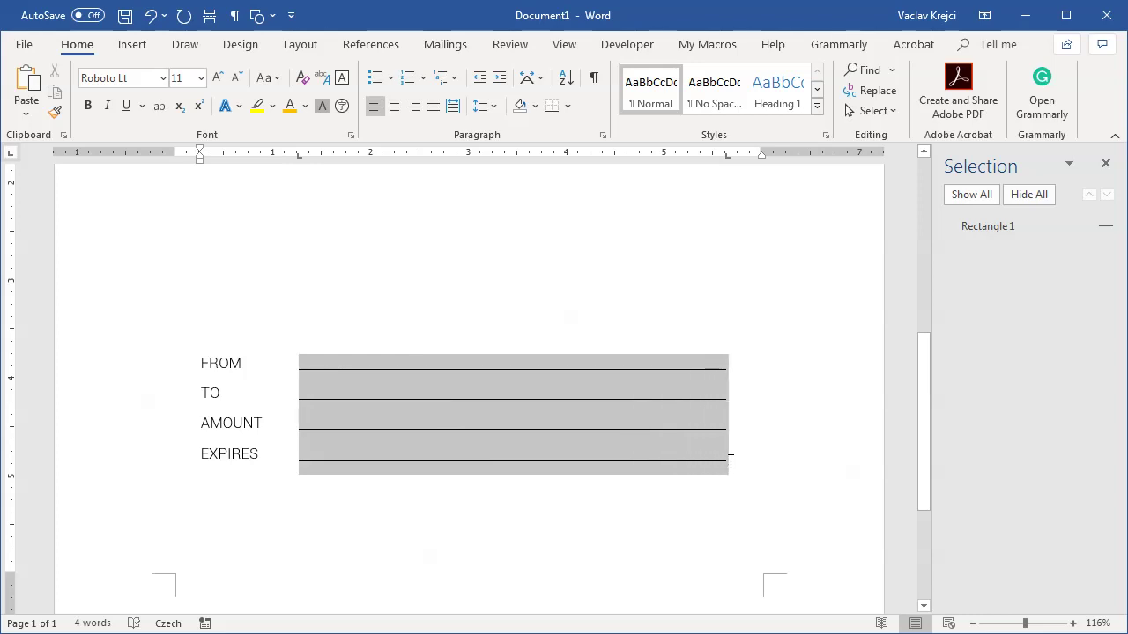
key(ctrl+u)
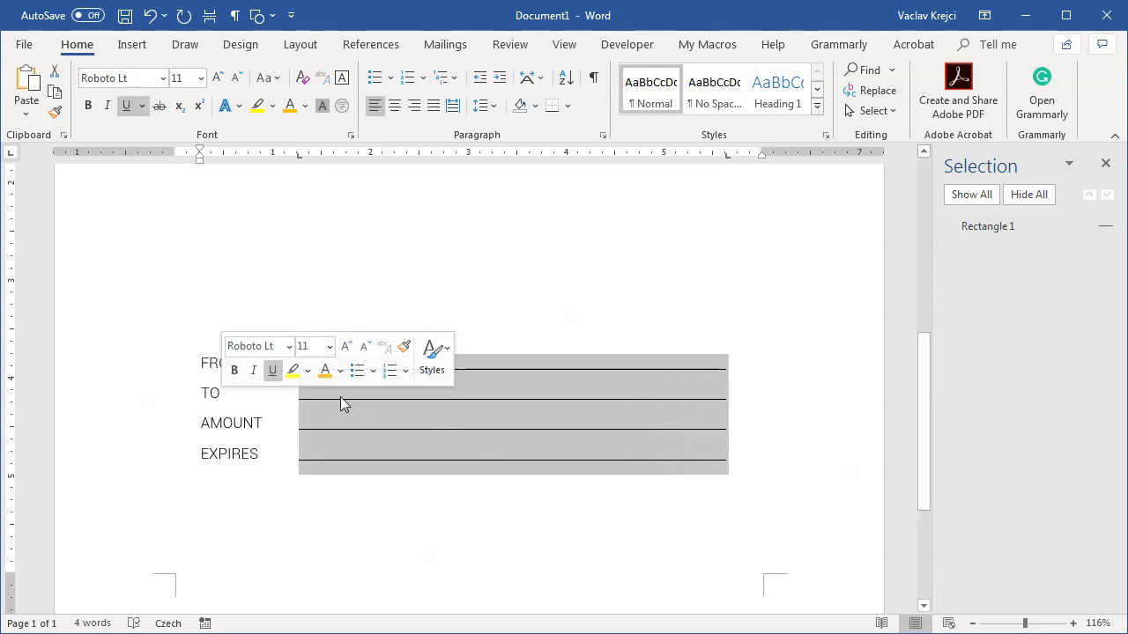
click(142, 105)
click(178, 339)
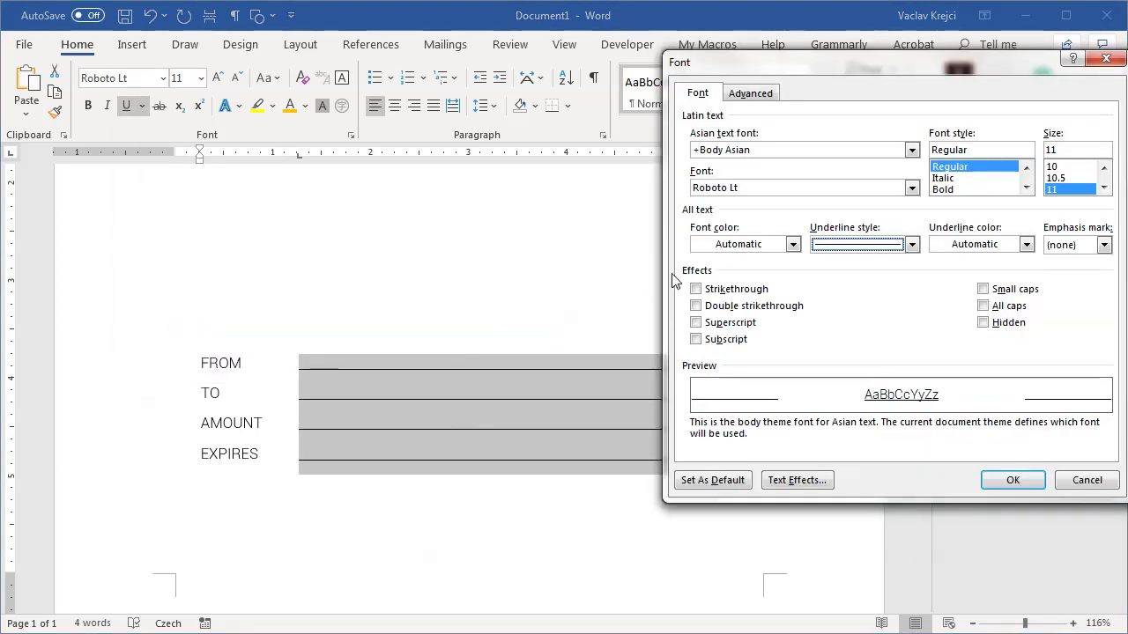
click(912, 244)
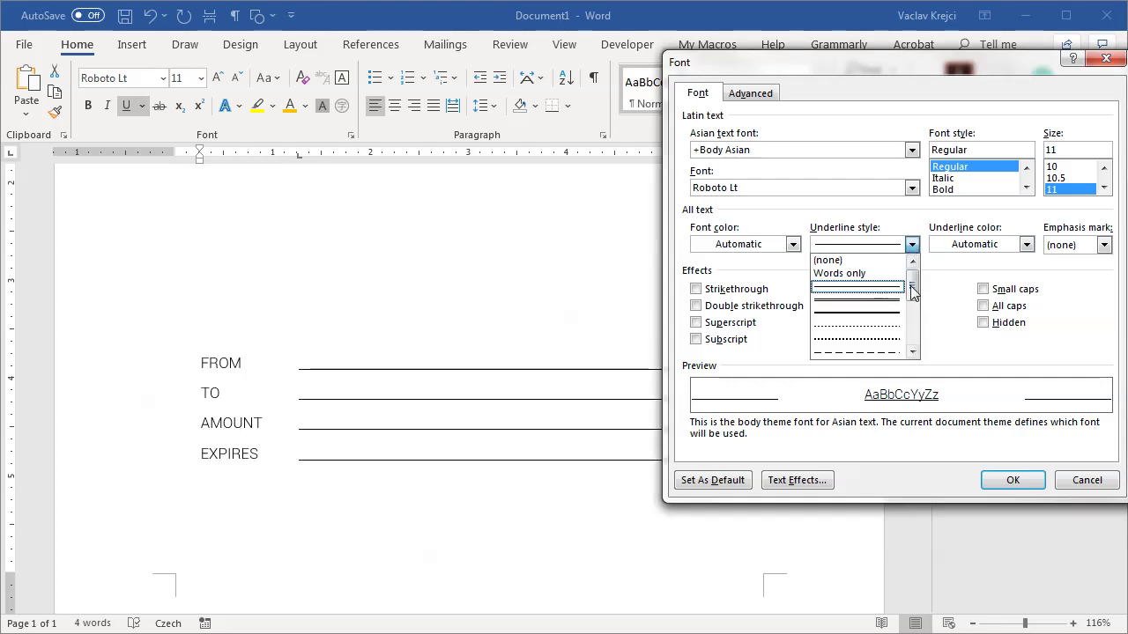
click(892, 328)
click(1007, 246)
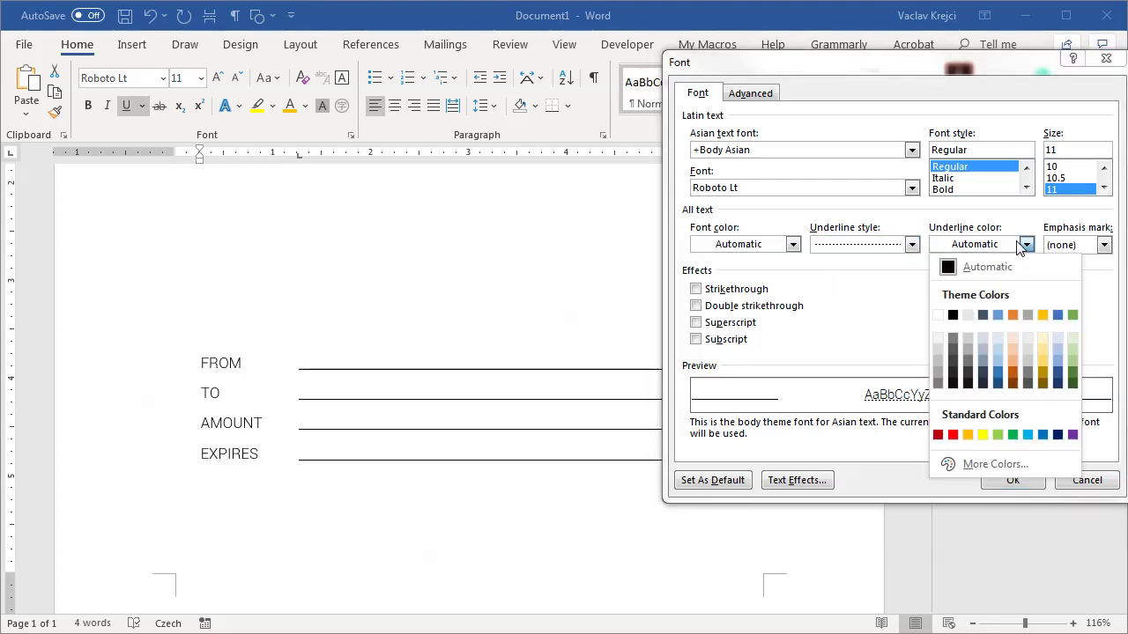
click(1010, 372)
click(994, 483)
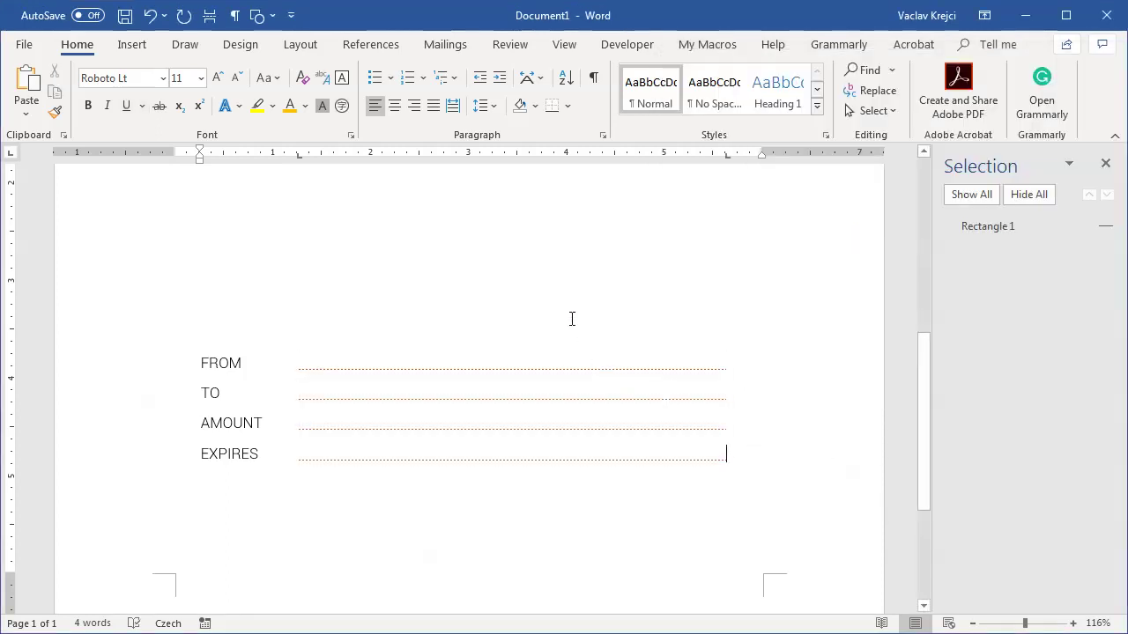
- Show the formatting marks and add a right tab stop at about 1.1" to the four label lines
click(595, 79)
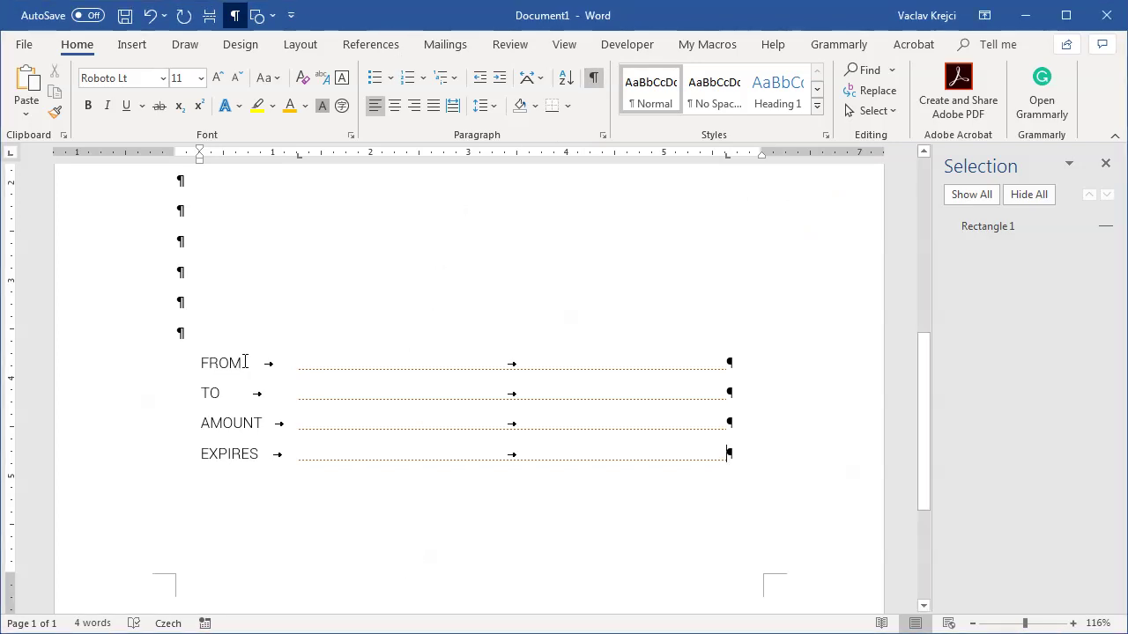
drag(205, 363, 700, 453)
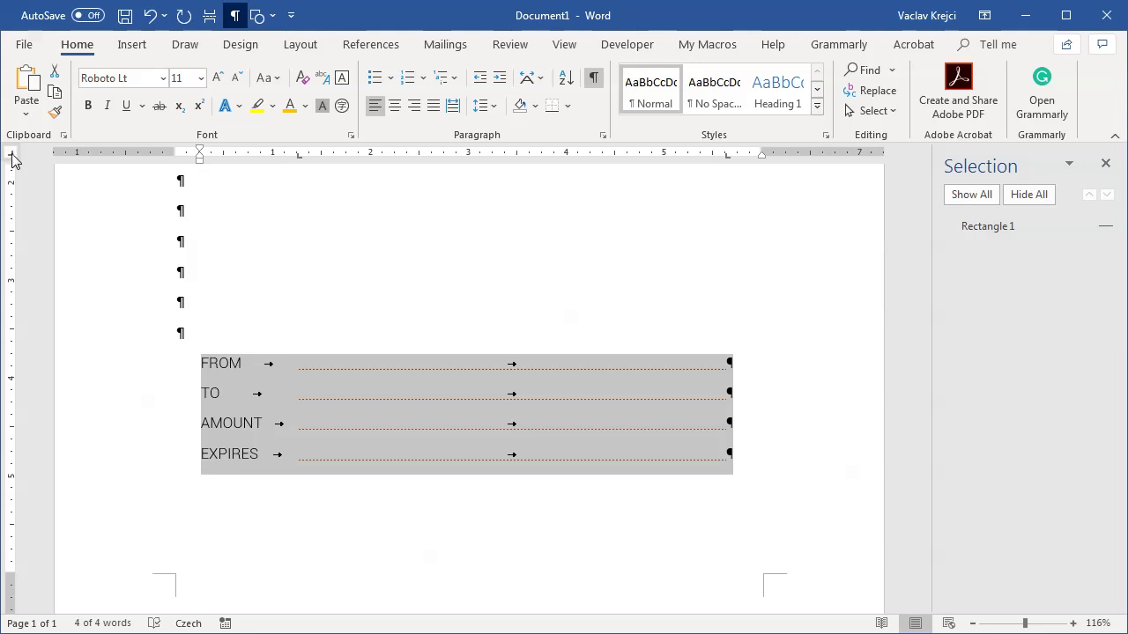
mouse_move(298, 155)
mouse_down()
mouse_move(244, 159)
mouse_move(283, 162)
mouse_up()
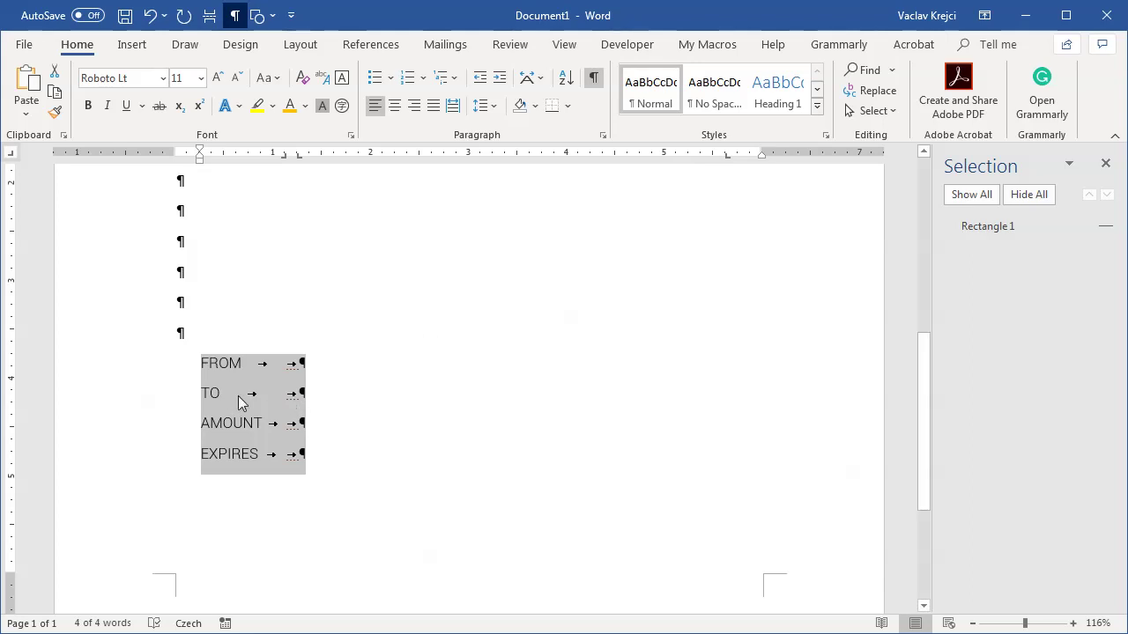
- Insert a tab before TO, AMOUNT and EXPIRES to right-align these labels at the new tab stop
click(205, 395)
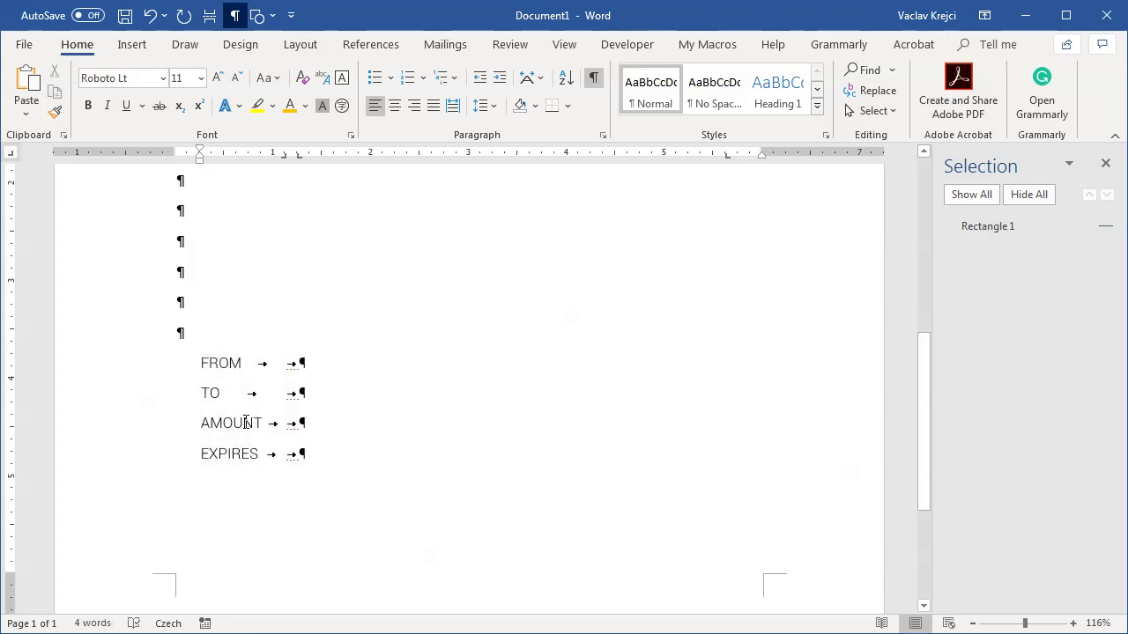
key(Tab)
key(Tab)
key(Tab)
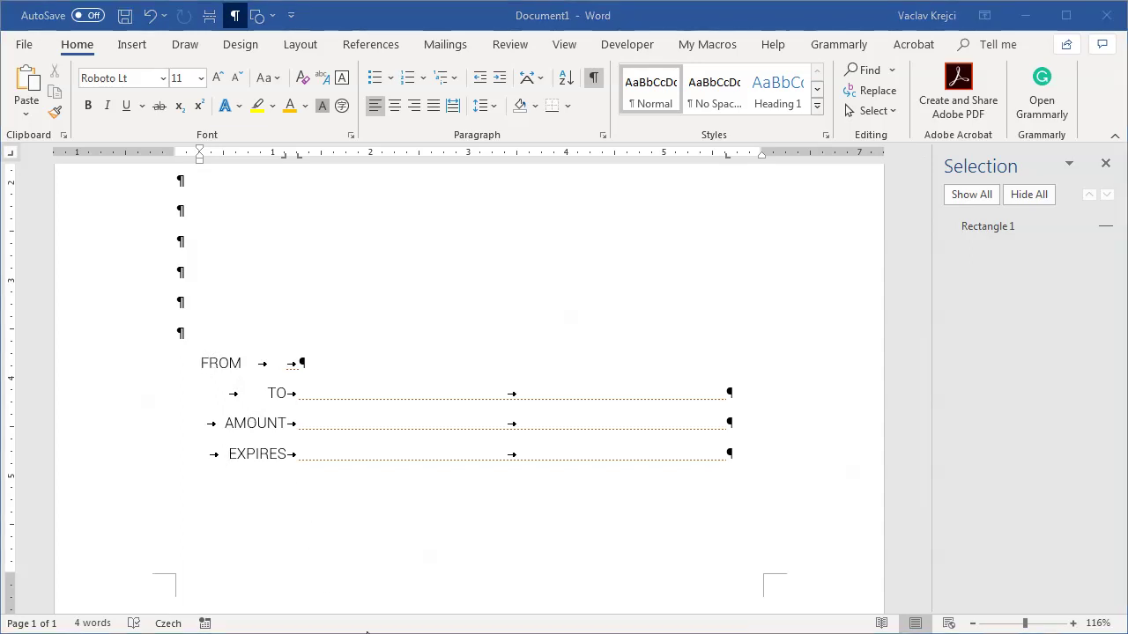
- Try a plain tab at the start of the FROM line, and remove the first-line indent again
click(201, 363)
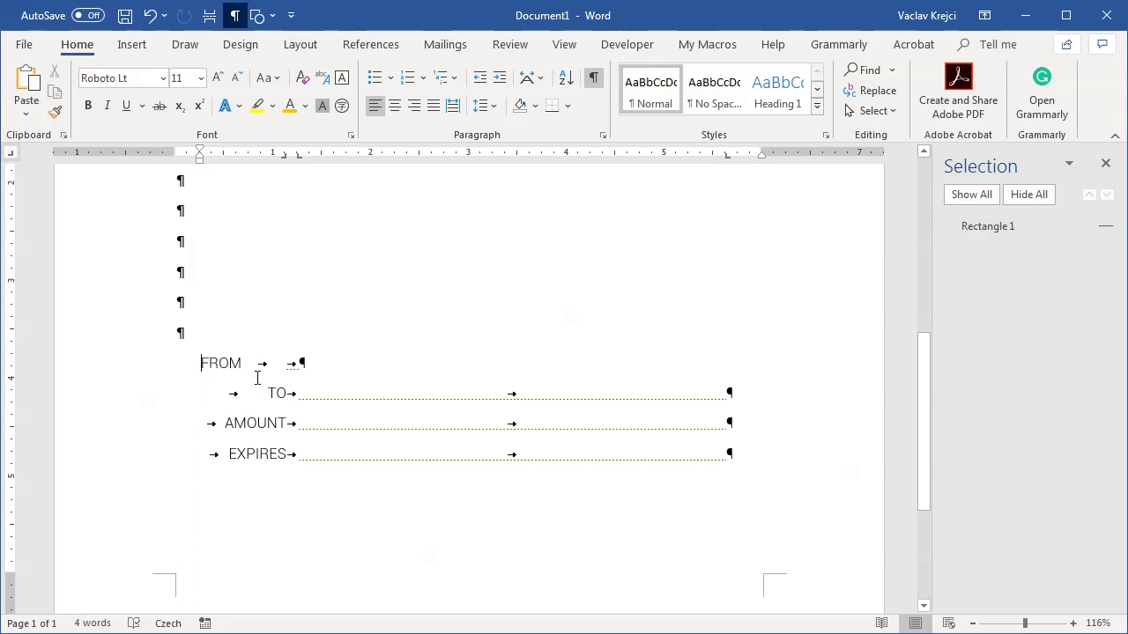
key(Tab)
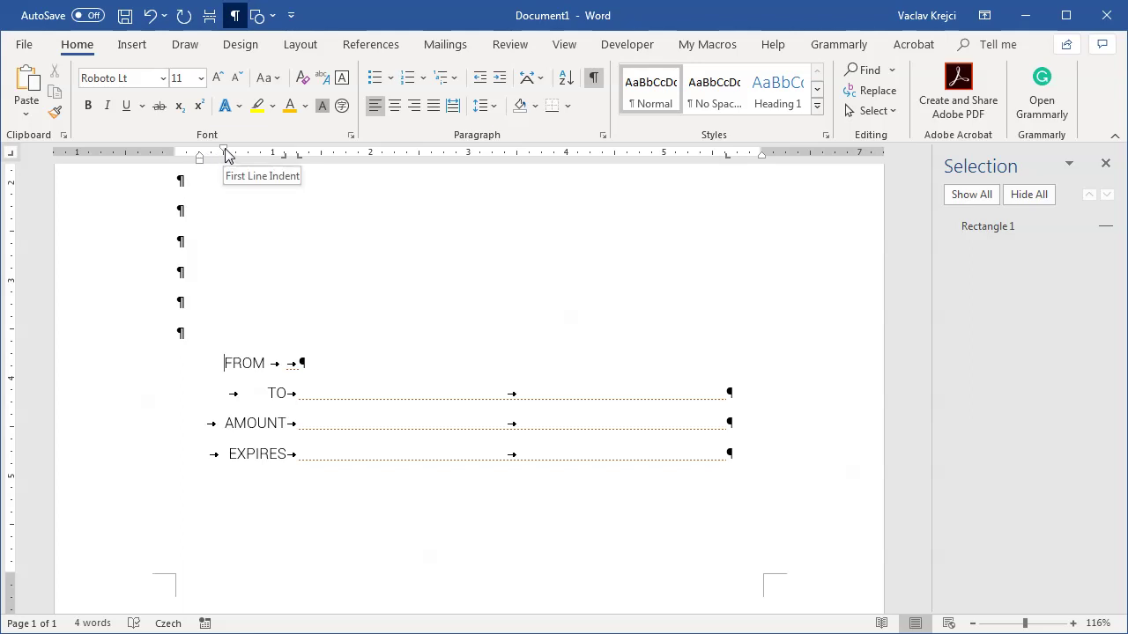
key(BackSpace)
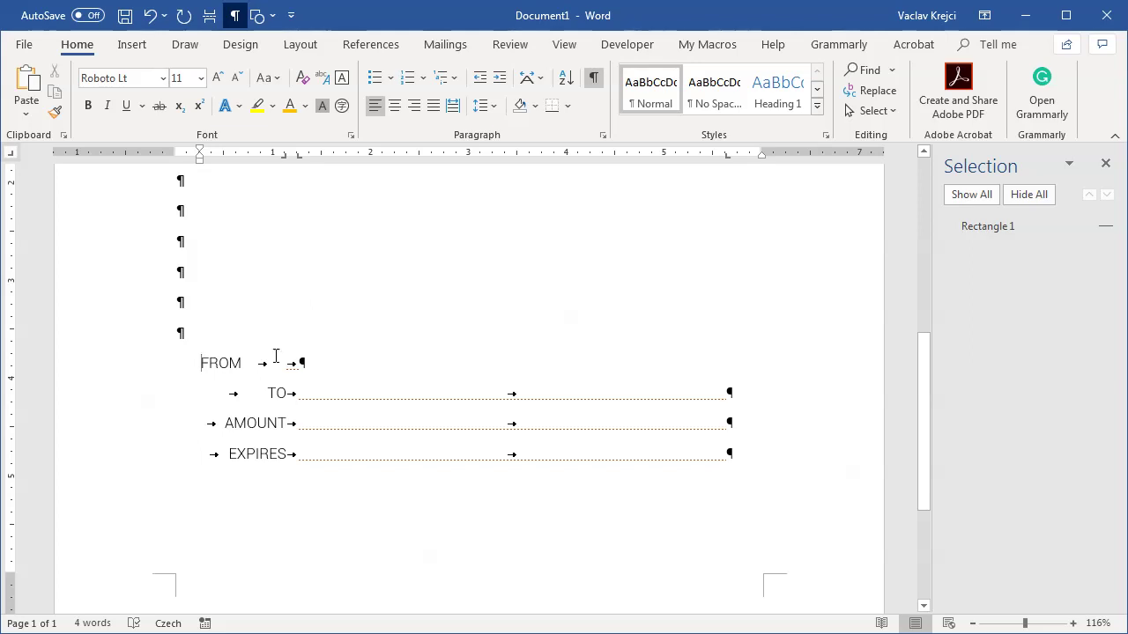
drag(217, 396, 252, 401)
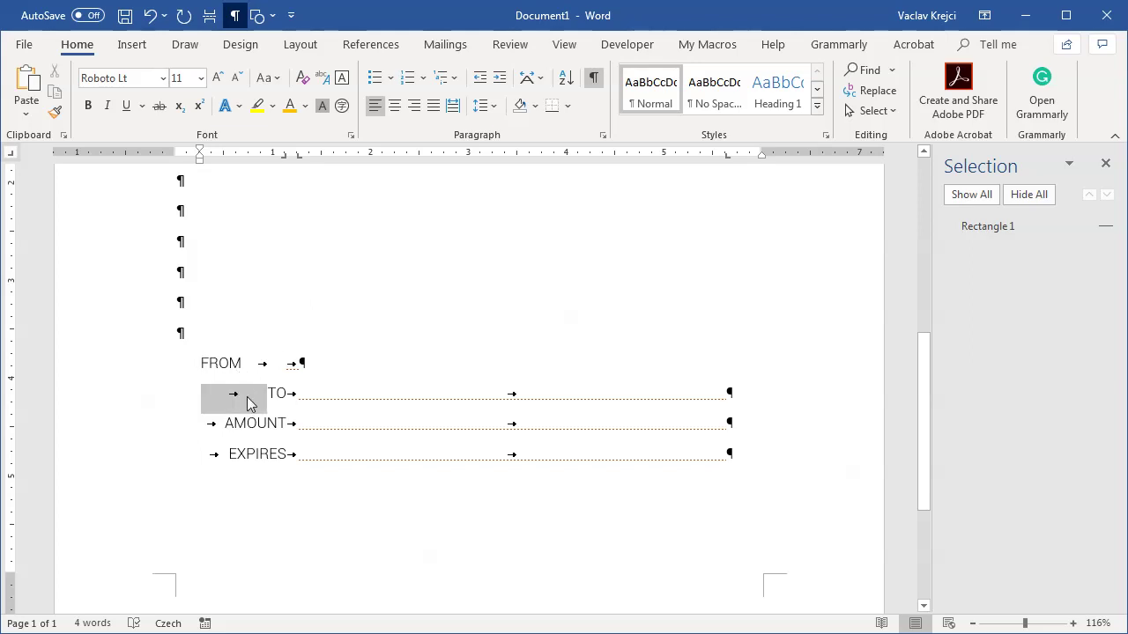
- Insert a tab character before FROM to right-align it with the other labels, and hide the formatting marks
click(203, 363)
key(Tab)
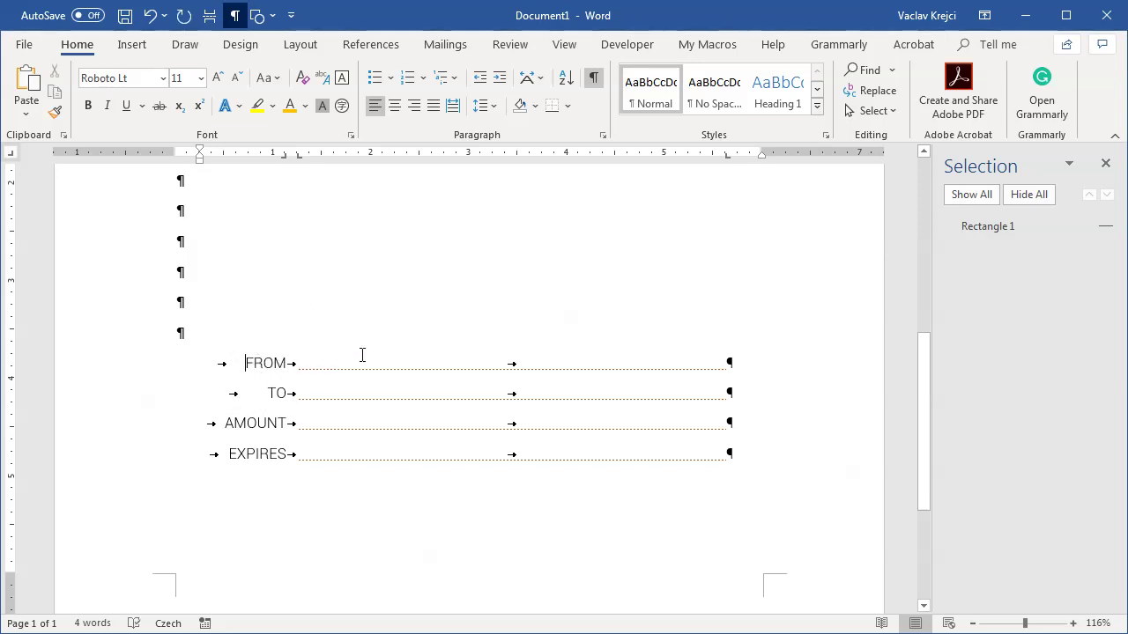
click(594, 81)
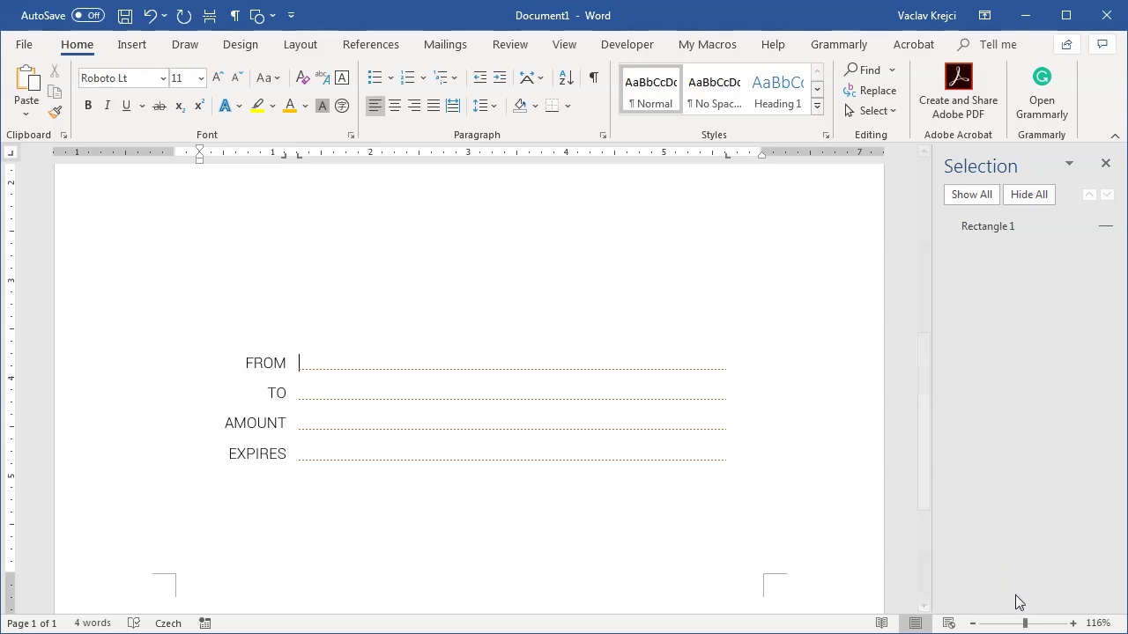
- Add empty space above the FROM line to move the four fill-in lines lower on the certificate
click(1013, 623)
click(353, 314)
key(Return)
key(Return)
key(Return)
key(Return)
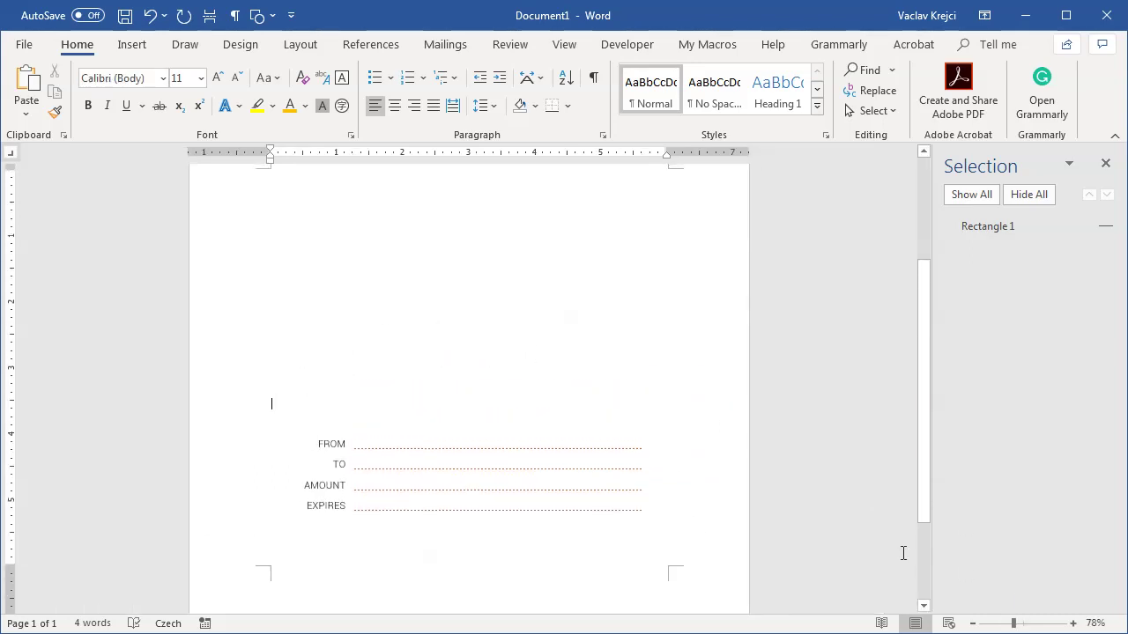
- Draw a text box about 4.18" wide and 3.18" high above the fill-in lines and enter "a gift for you"
click(1005, 624)
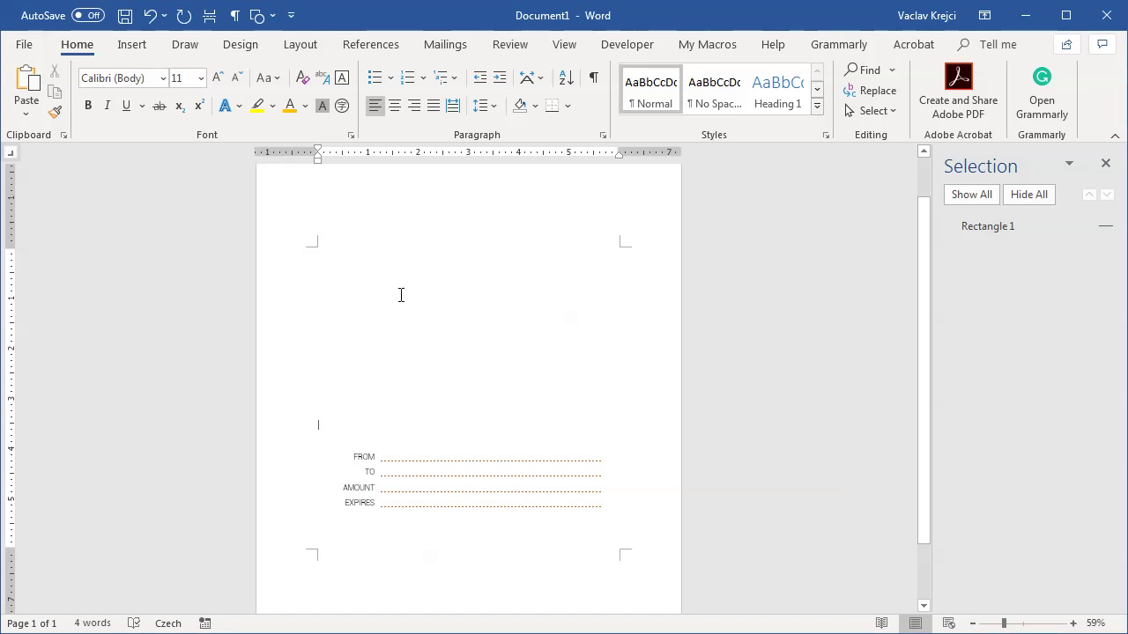
click(130, 45)
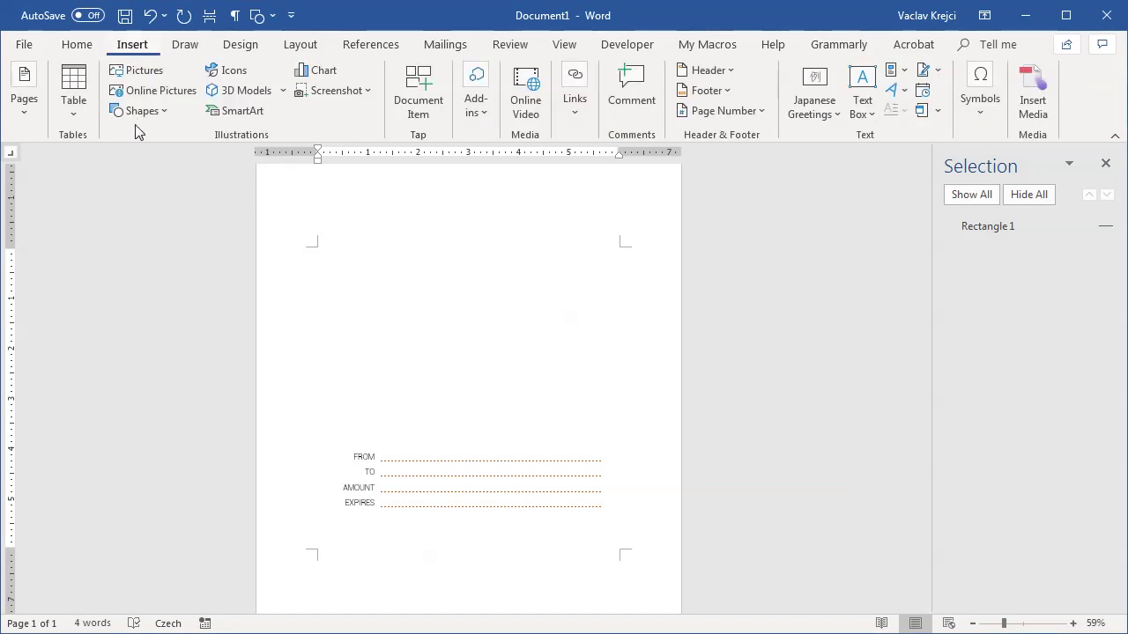
click(129, 111)
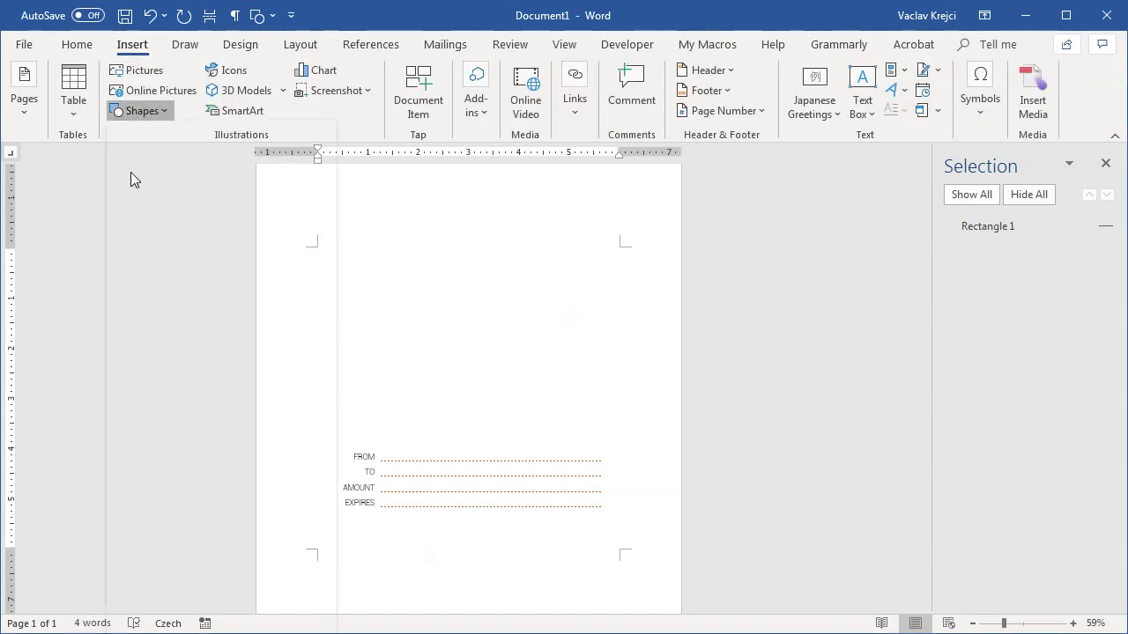
click(119, 157)
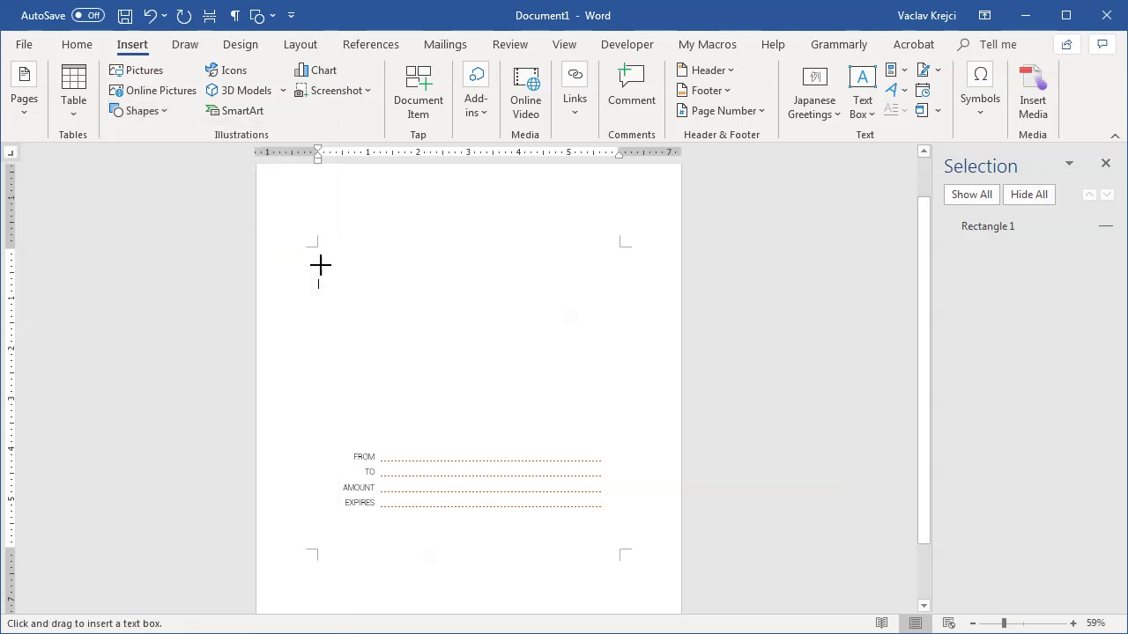
drag(355, 256, 567, 419)
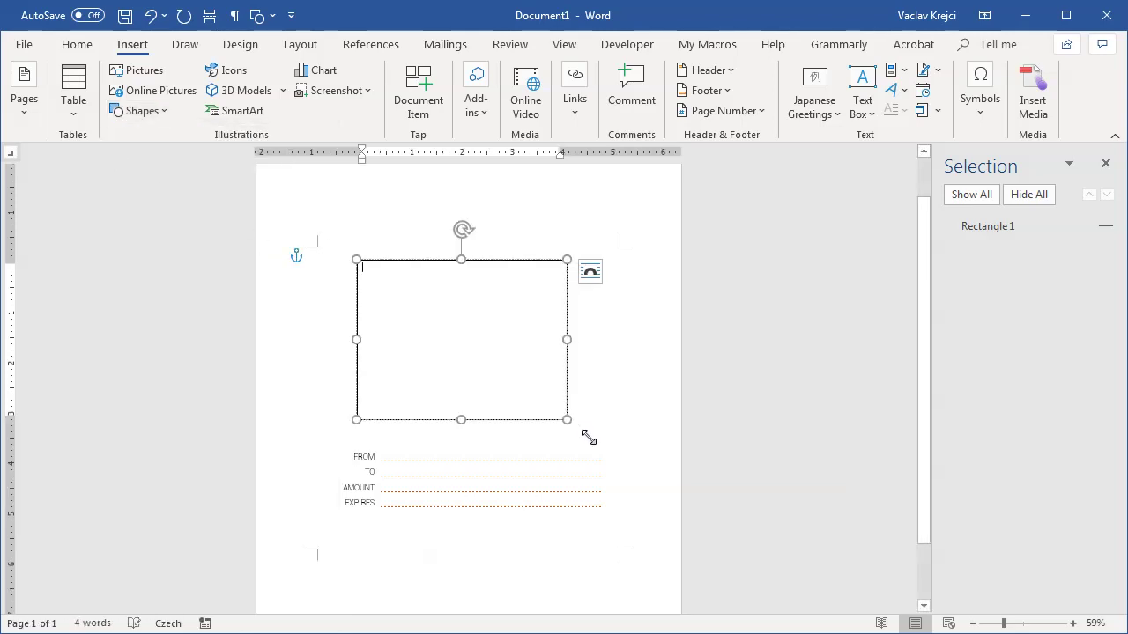
text(Gi)
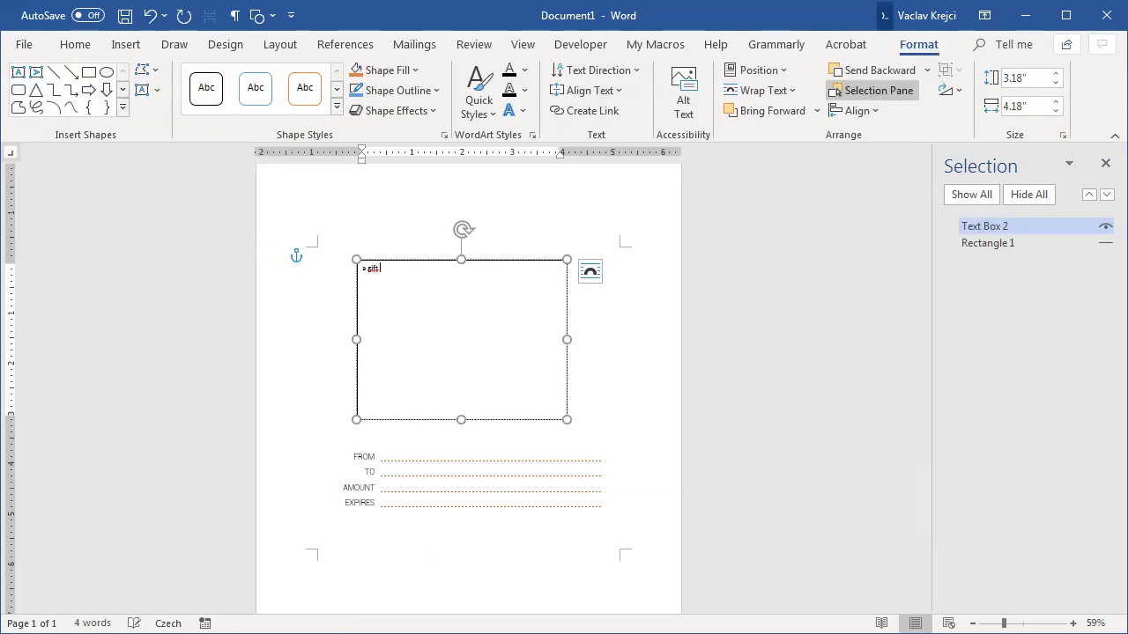
- Set the proofing language of the "a gift for you" text to English (United States)
key(ctrl+a)
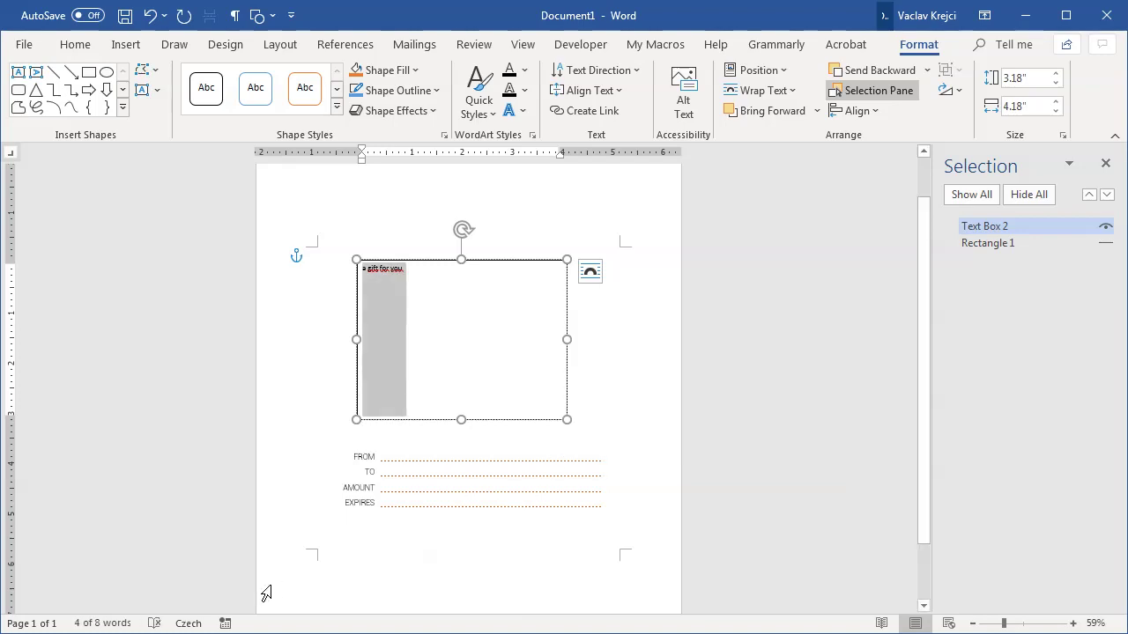
click(188, 622)
click(481, 240)
click(477, 377)
click(588, 420)
- Format the "a gift for you" text in size 100 with the Sensa Brush Fill font
click(76, 44)
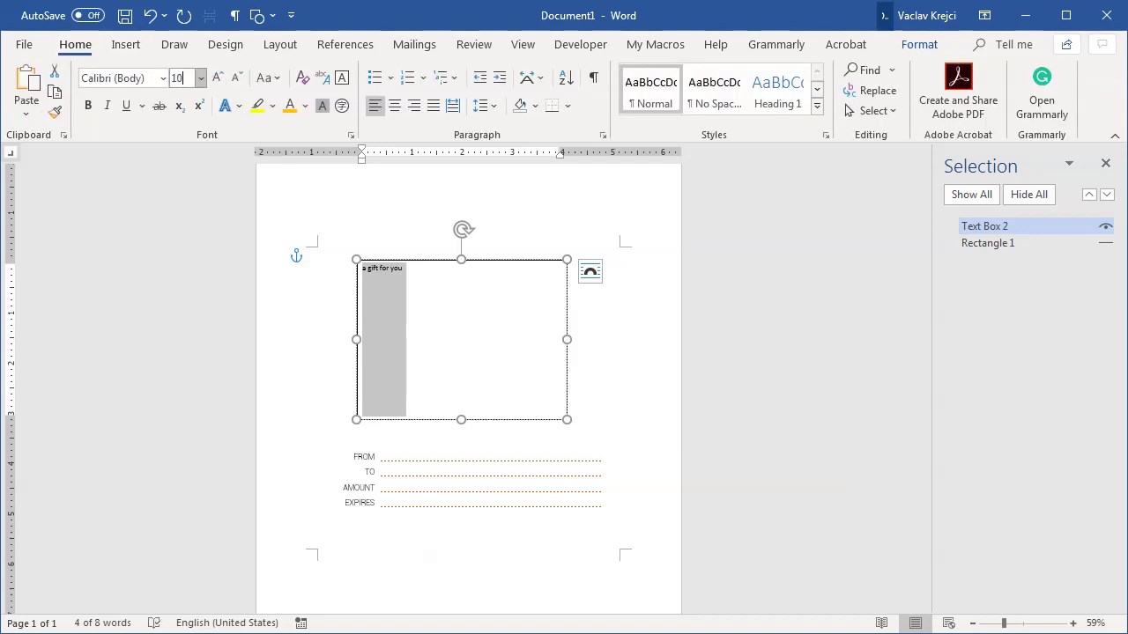
key(Return)
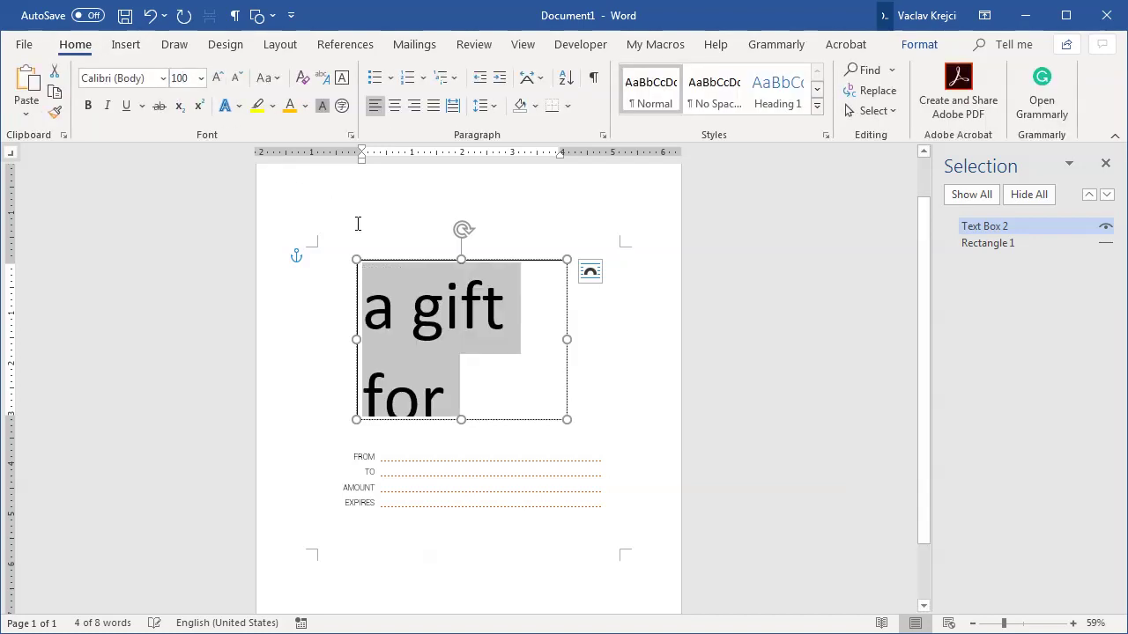
click(126, 78)
text(S)
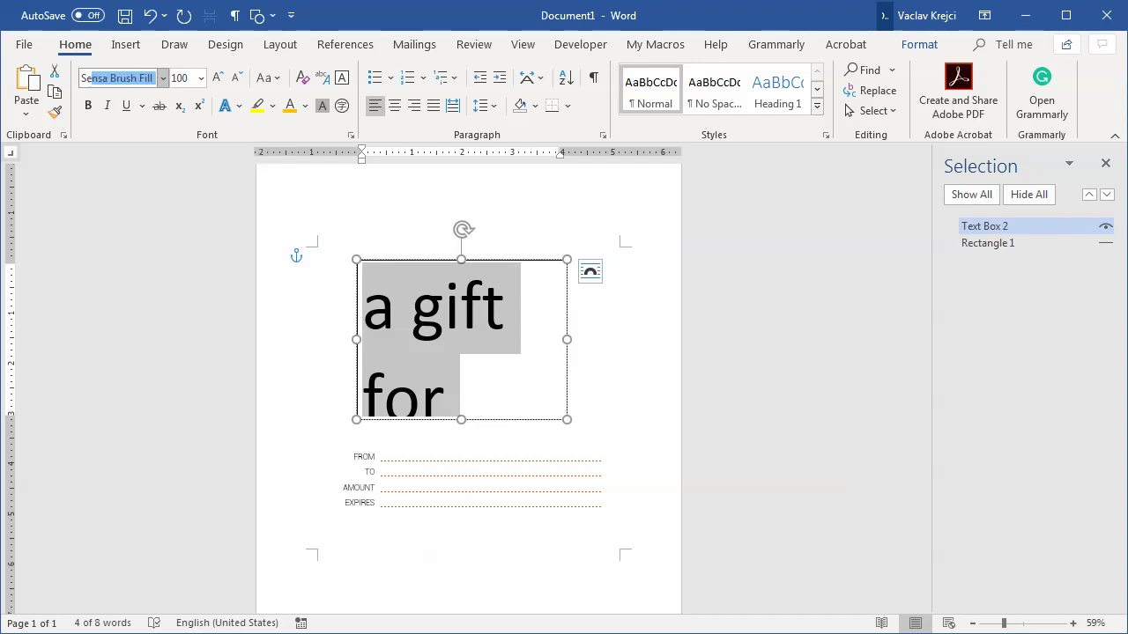
text(en)
key(Return)
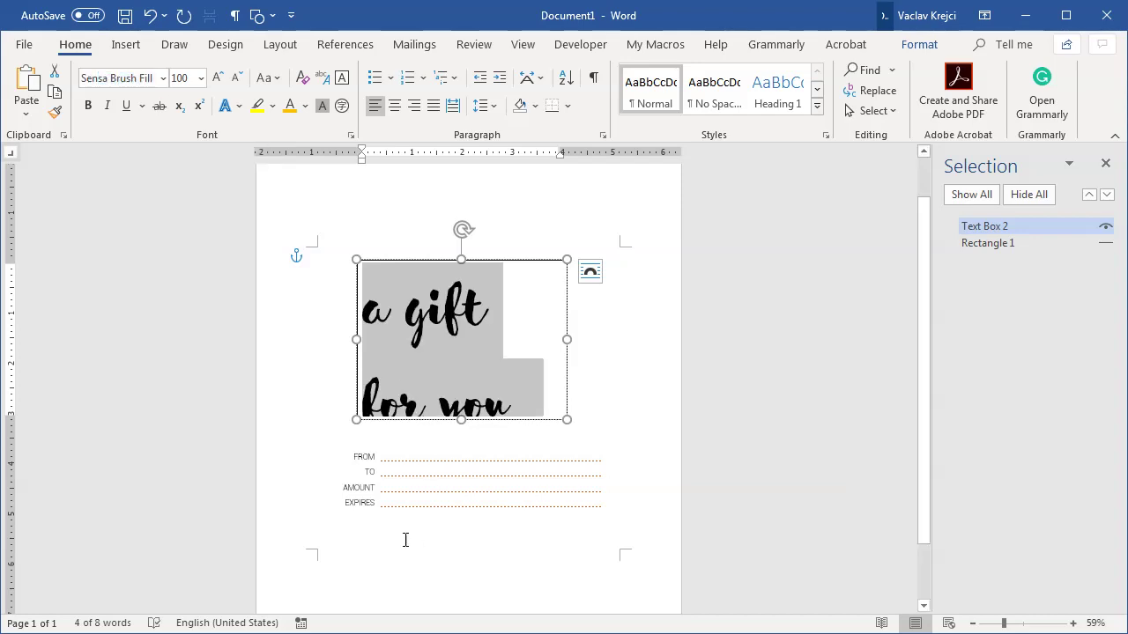
- Switch to the browser and look through the Sensa font page on the Fontfabric site
key(alt+Tab)
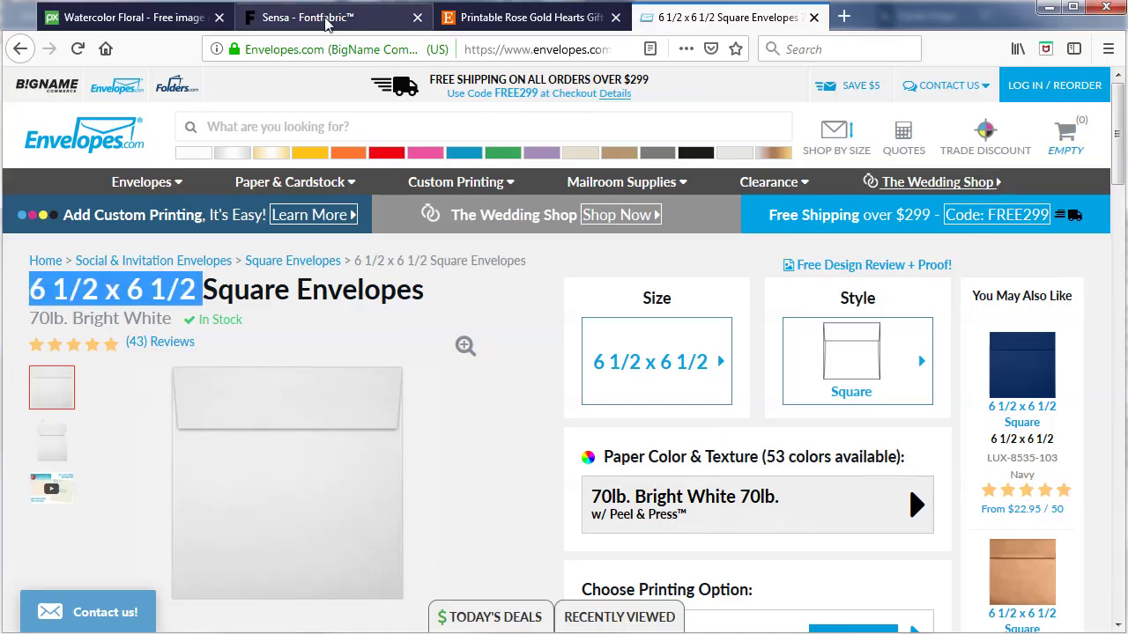
click(326, 19)
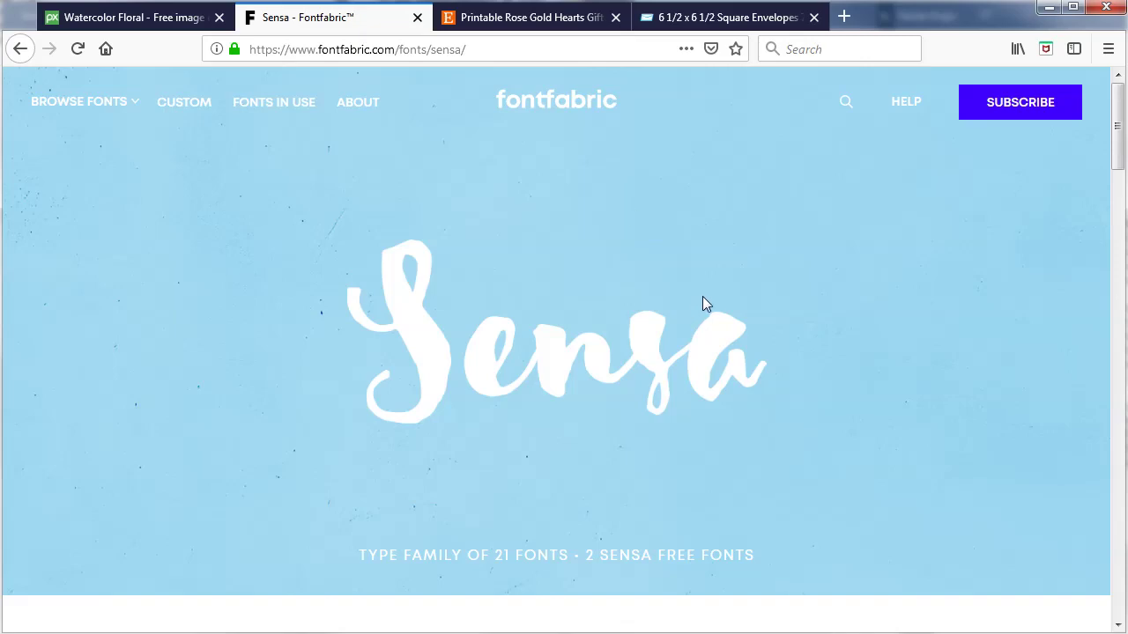
scroll(763, 310, down, 5)
scroll(718, 322, down, 5)
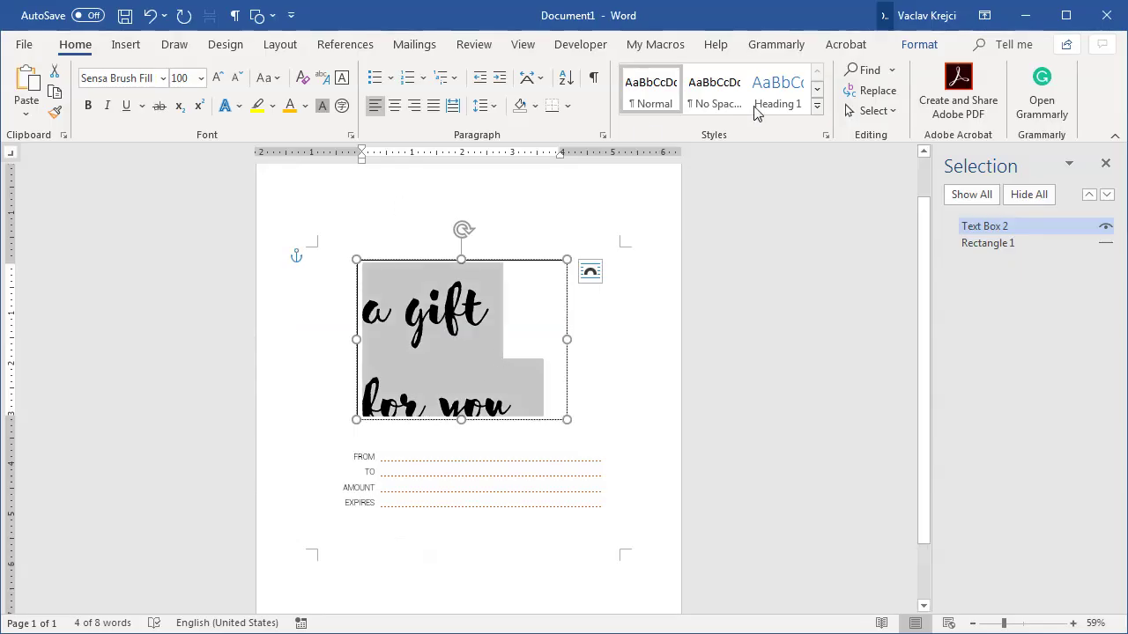
- Remove the fill and the outline of the "a gift for you" text box
click(920, 46)
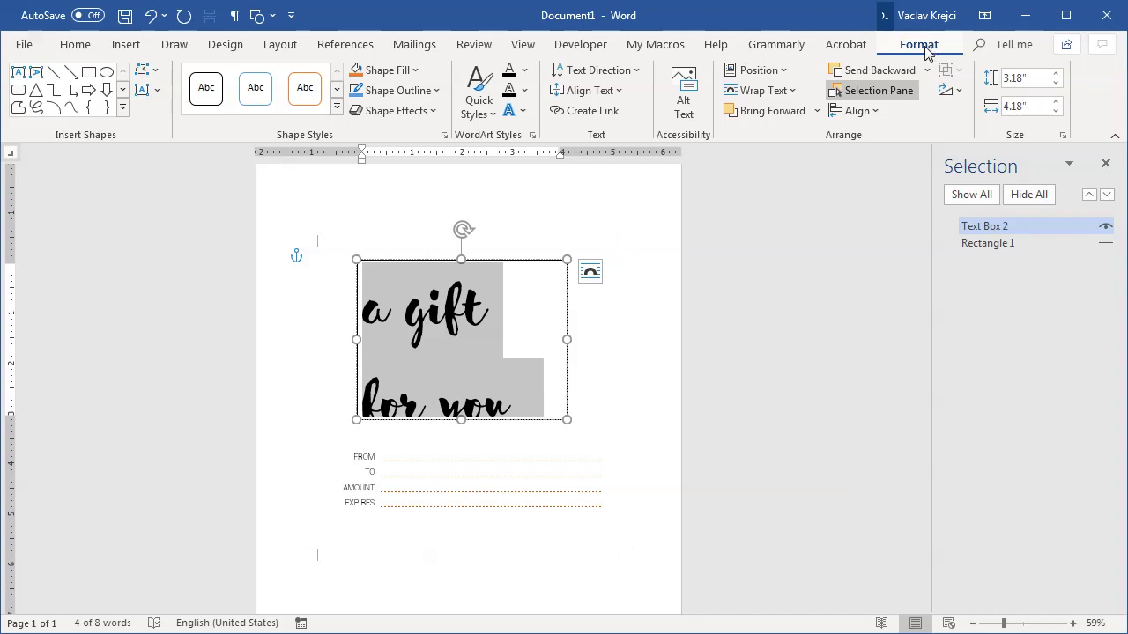
click(387, 70)
click(392, 92)
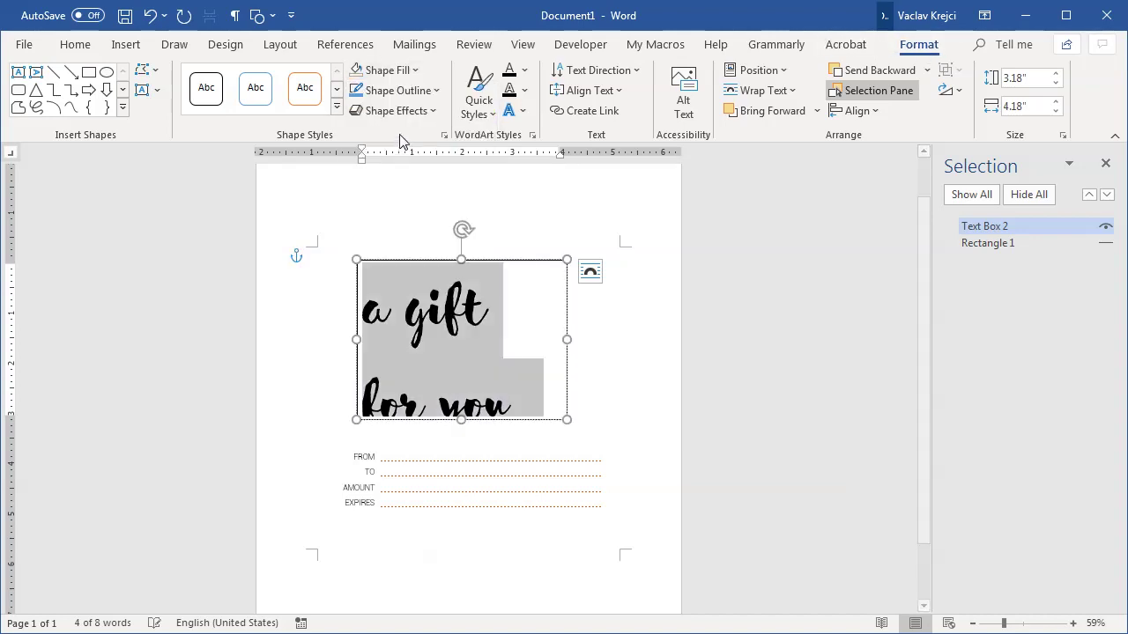
click(393, 92)
click(412, 281)
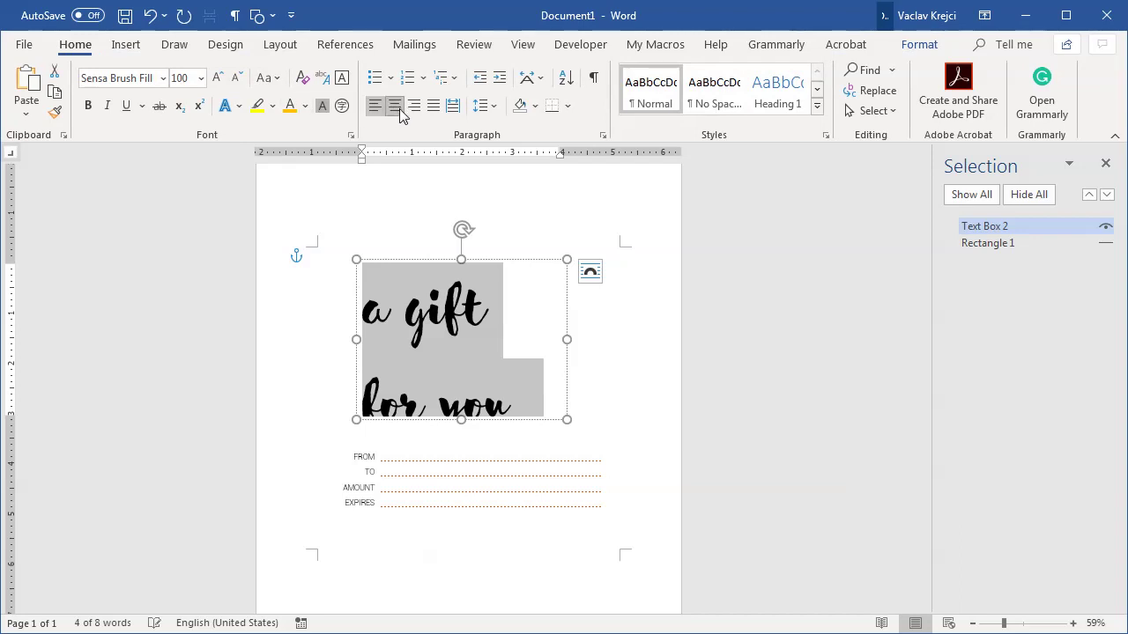
- Center the greeting at size 80, break it before "for you", and enlarge the text box slightly
click(396, 106)
click(237, 82)
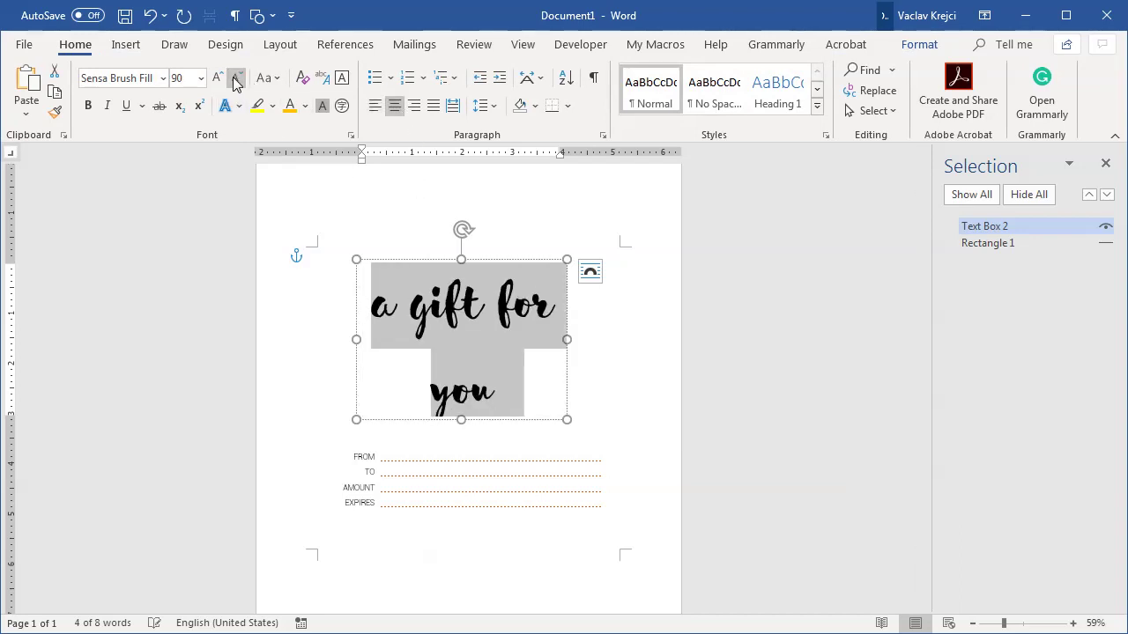
click(236, 82)
click(502, 313)
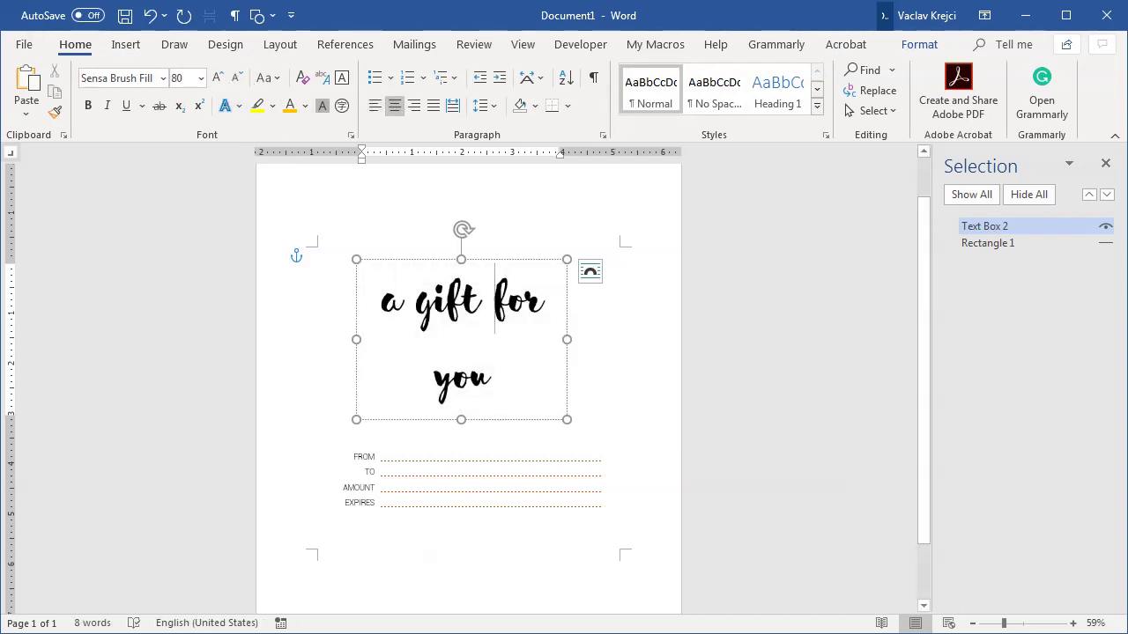
key(Return)
drag(564, 421, 583, 433)
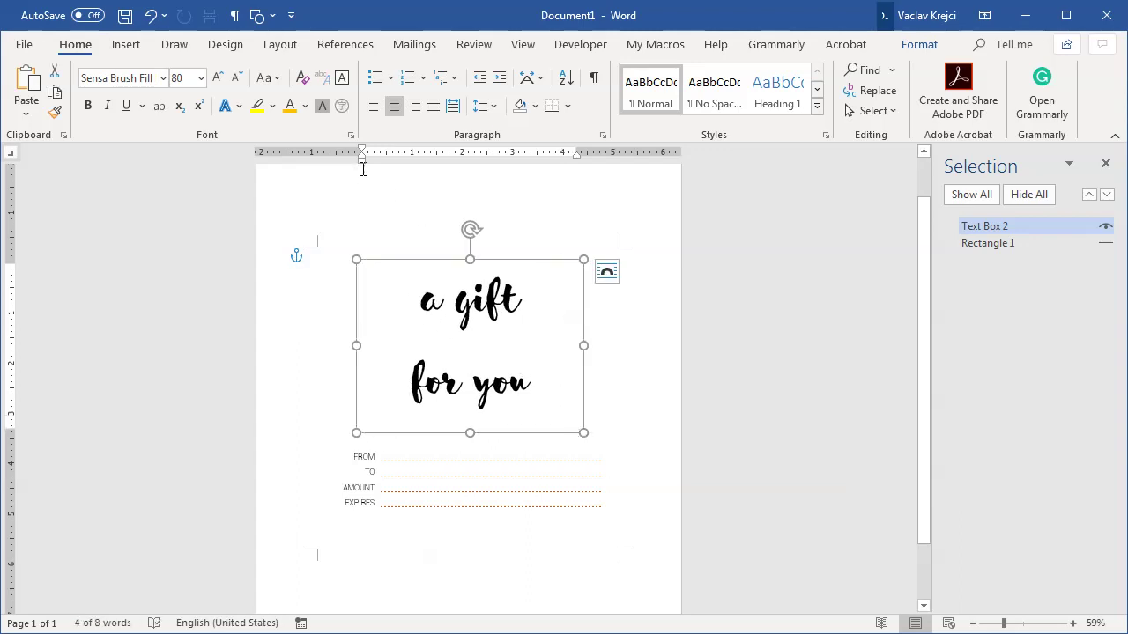
- Set the greeting's spacing after to 0 and line spacing to Multiple 0.9, and move the text box slightly lower
click(484, 106)
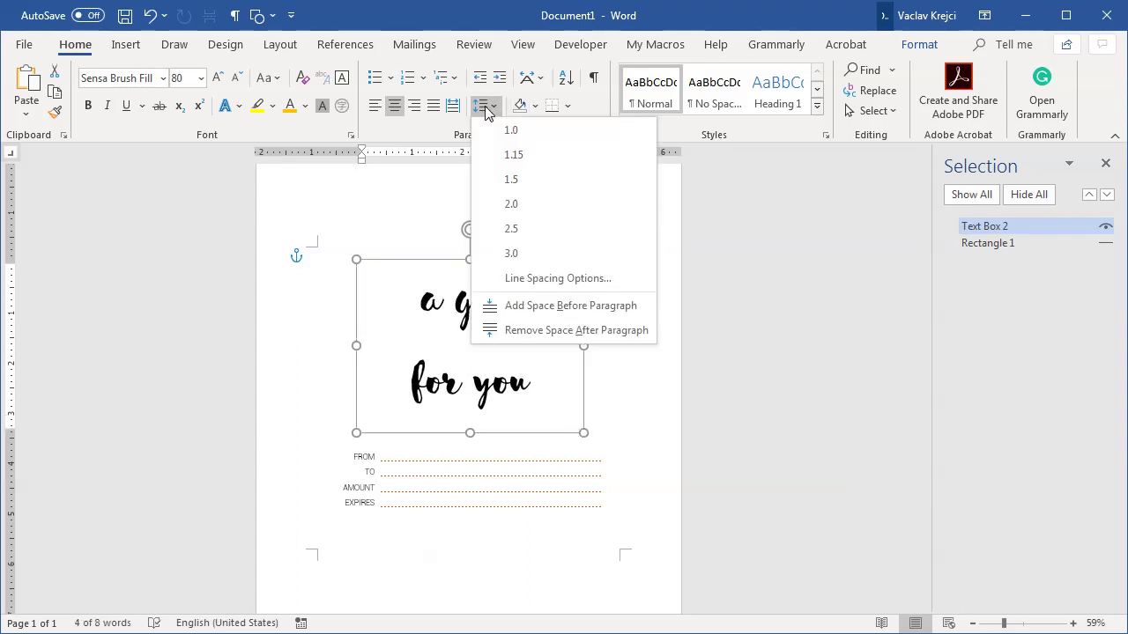
click(541, 279)
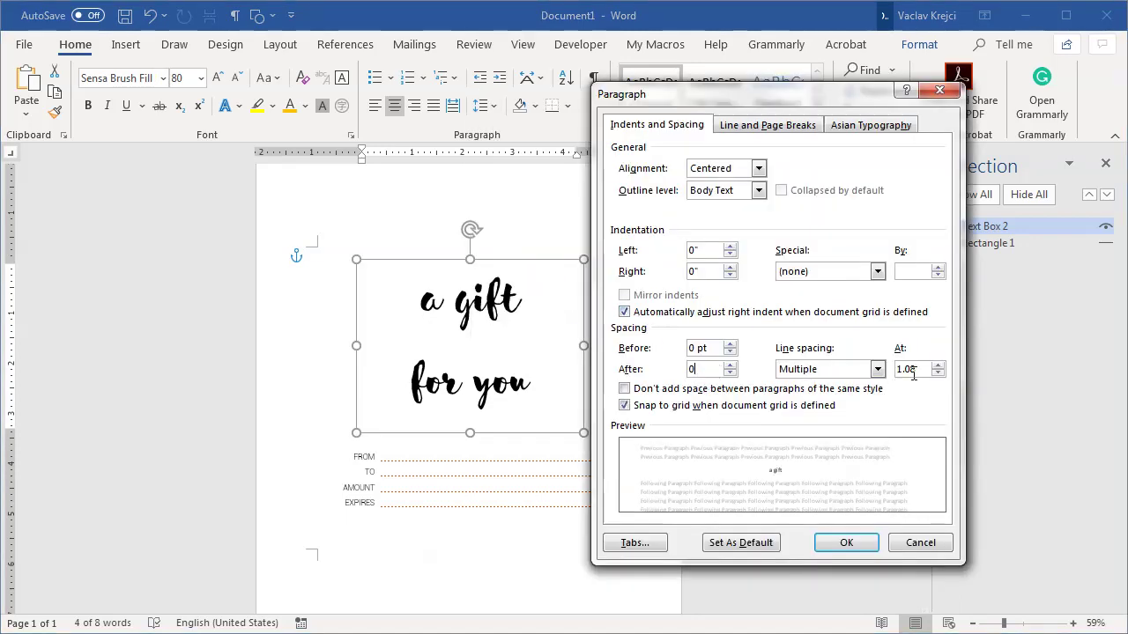
double_click(906, 372)
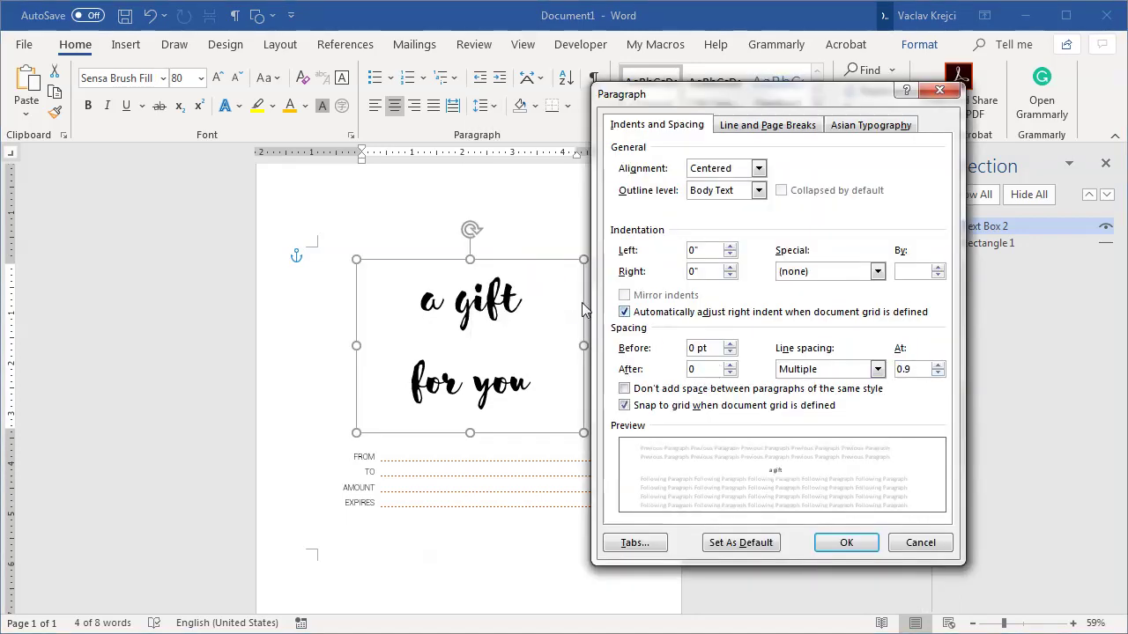
click(848, 541)
drag(521, 259, 536, 285)
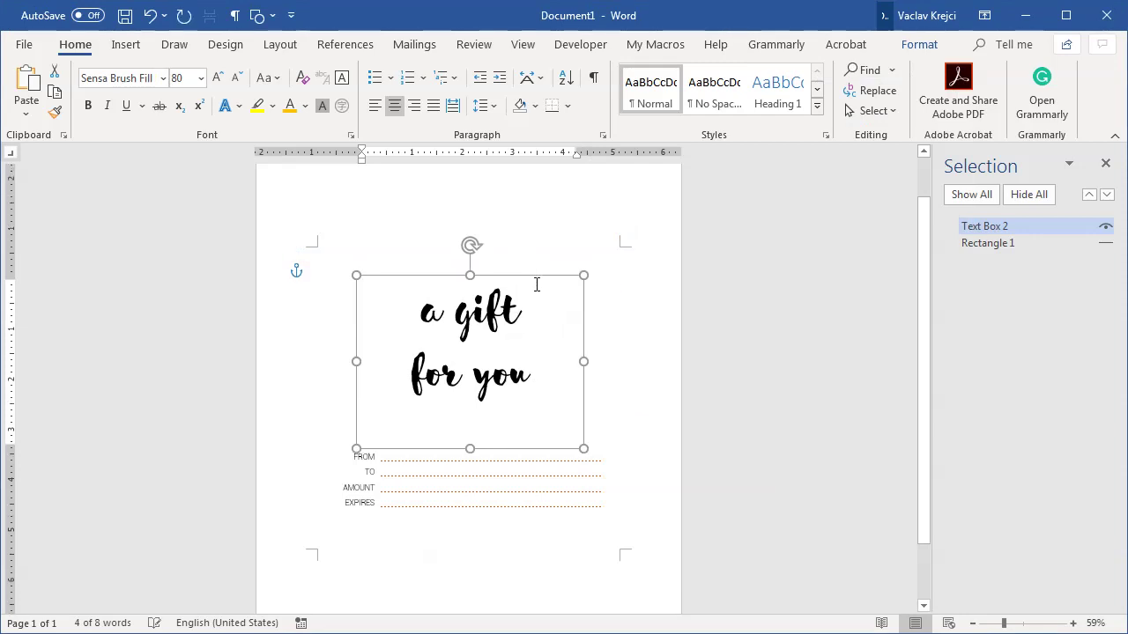
- Show the hidden Rectangle 1 and move it up over the certificate area between the crop marks
click(988, 245)
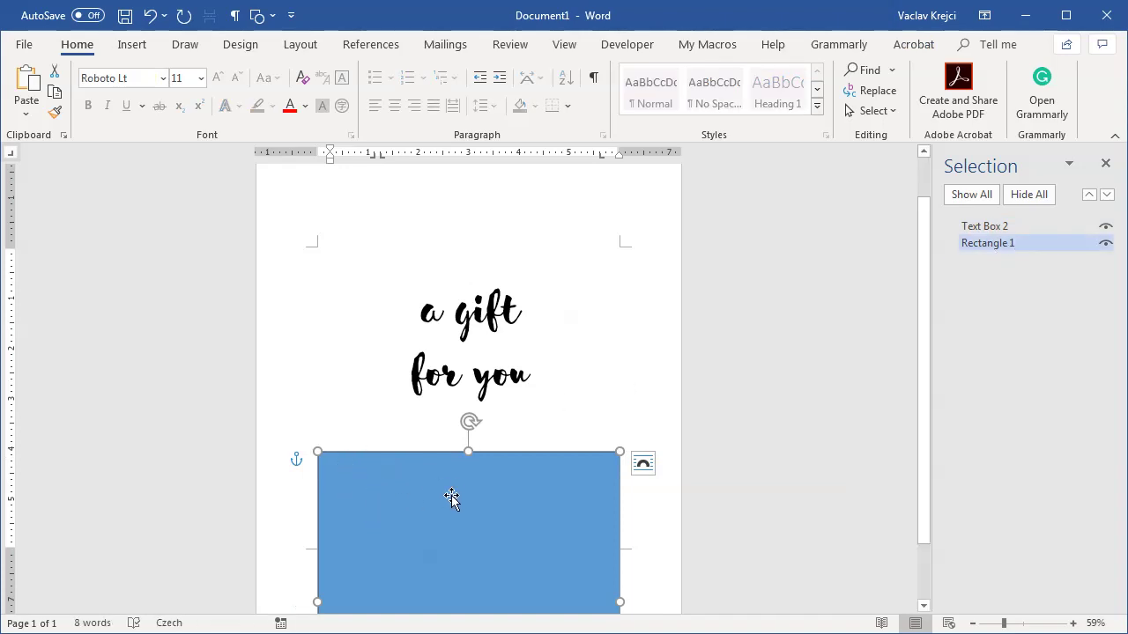
drag(400, 508, 385, 294)
right_click(373, 269)
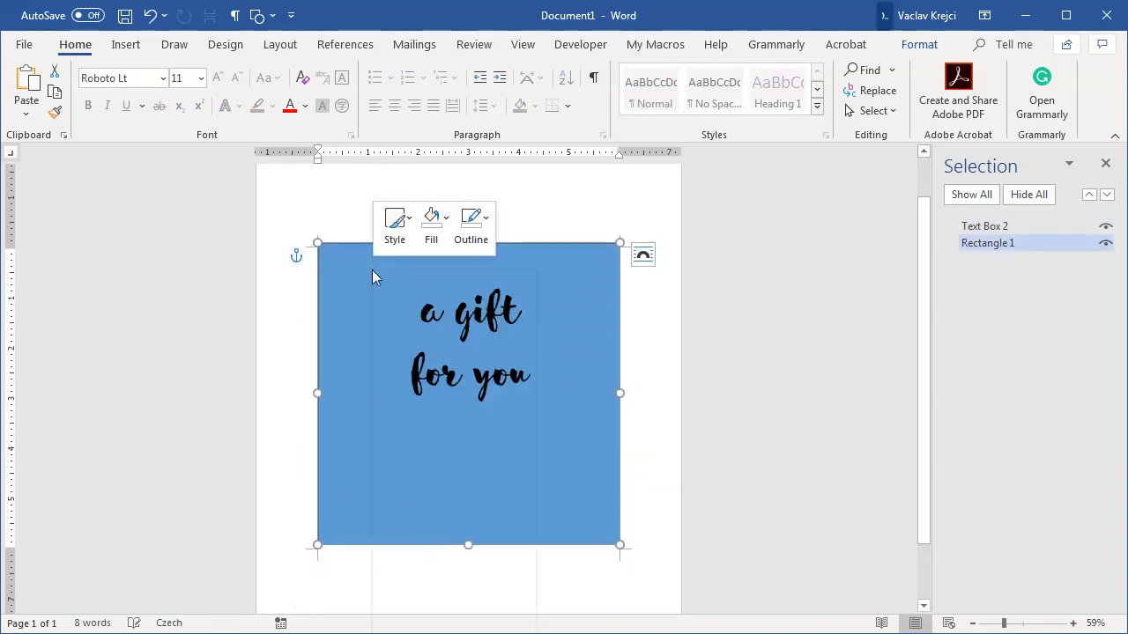
drag(346, 303, 370, 250)
- Set the rectangle's absolute vertical position to 0 below the paragraph and place it behind the text
right_click(365, 190)
click(426, 593)
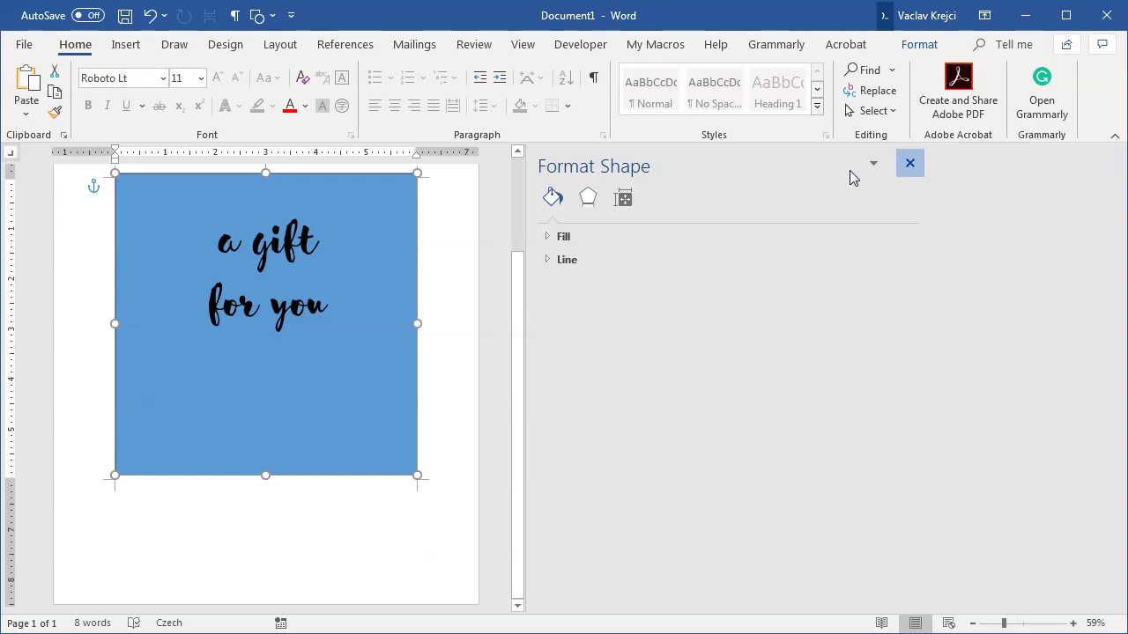
click(910, 163)
right_click(336, 198)
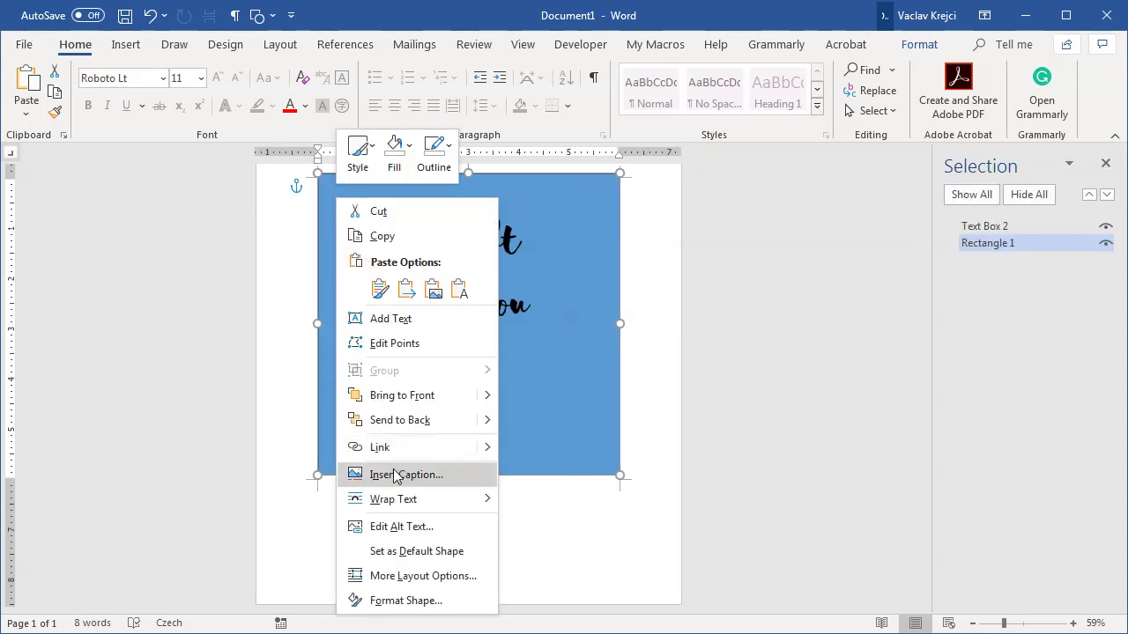
click(415, 576)
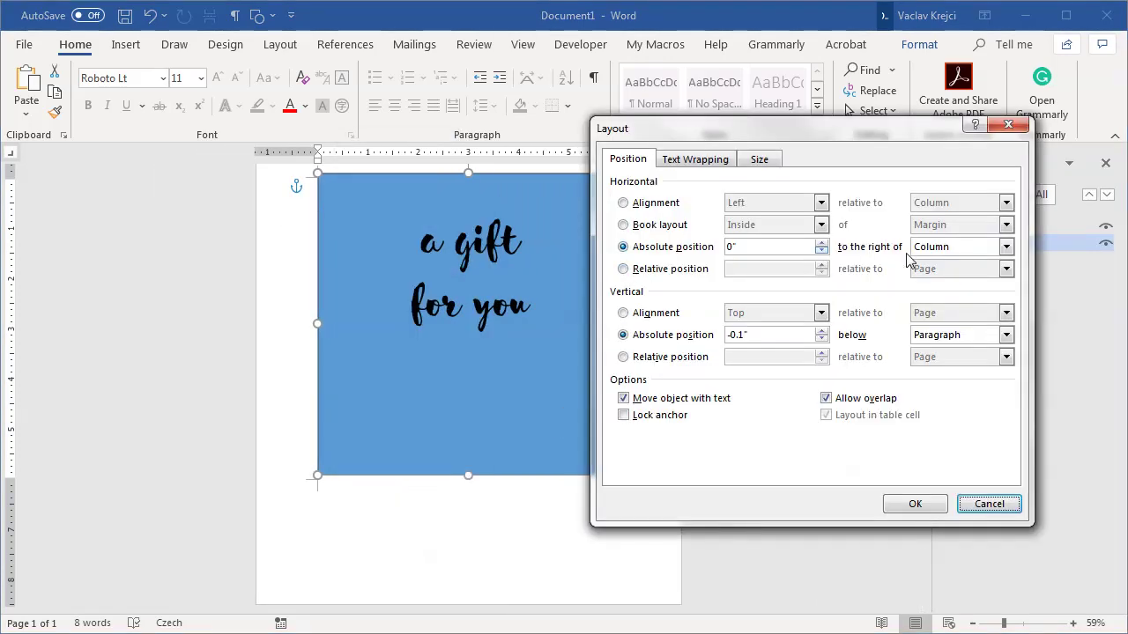
triple_click(783, 335)
text(0)
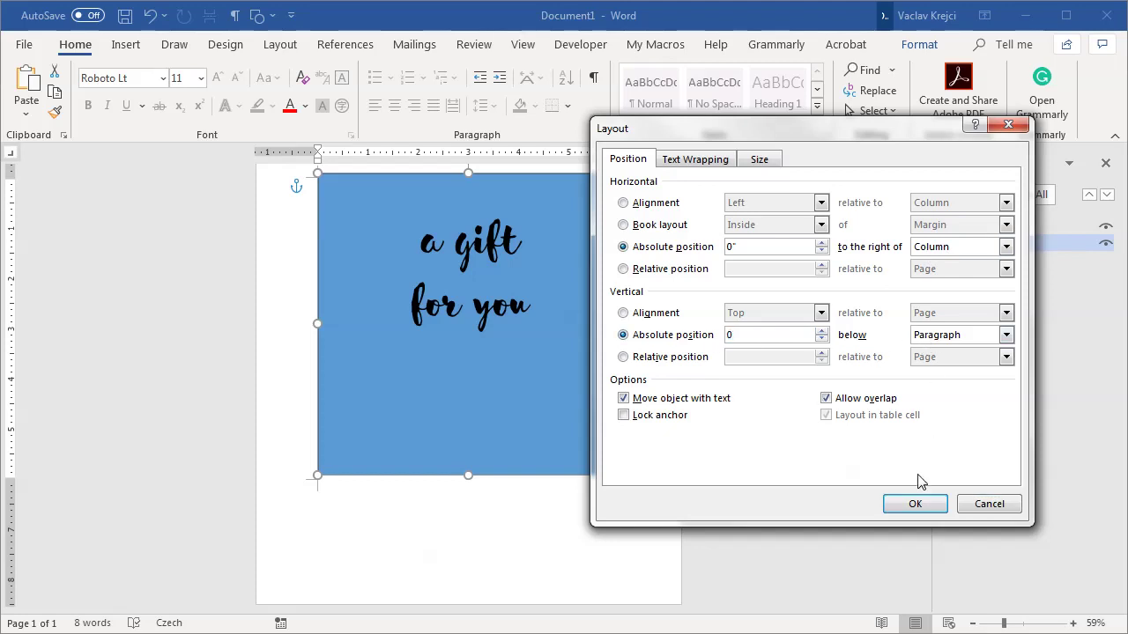
click(914, 503)
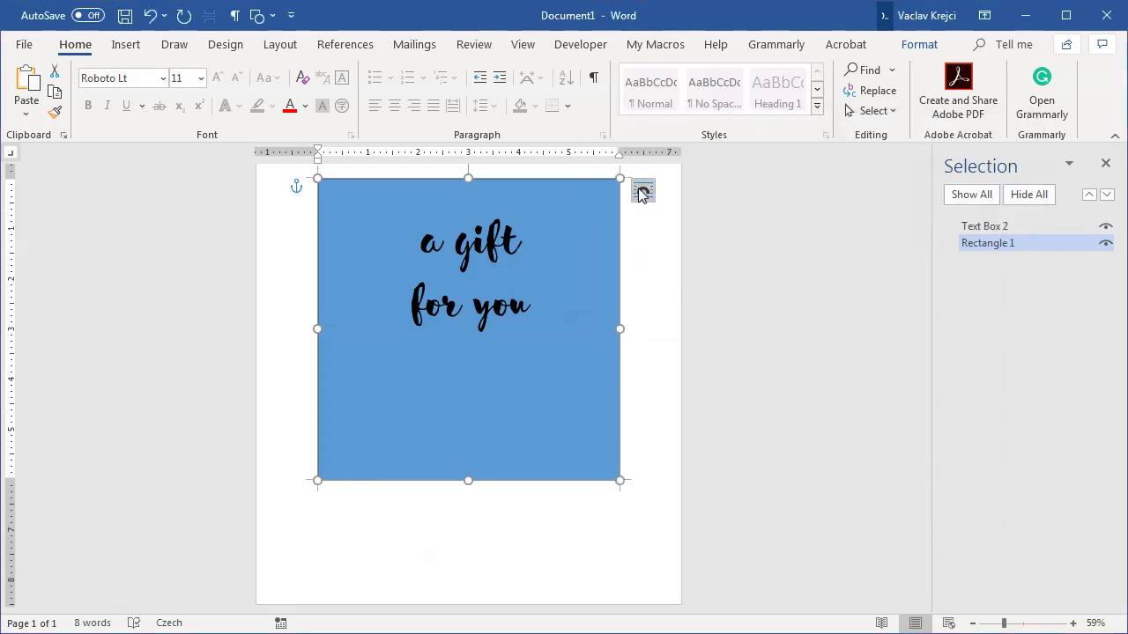
click(642, 193)
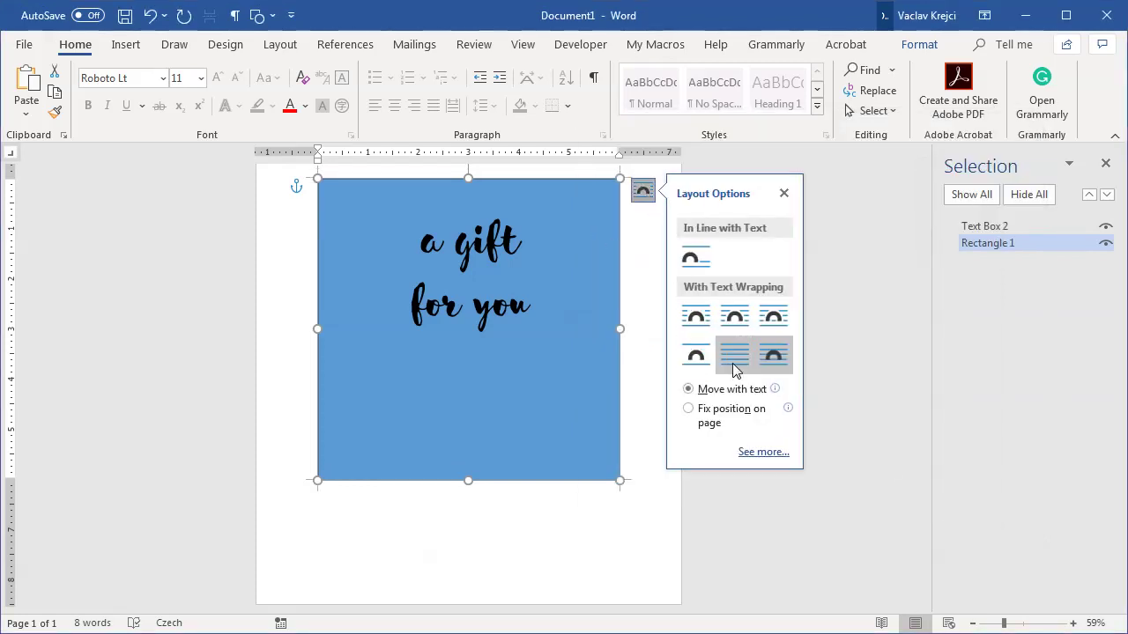
click(735, 360)
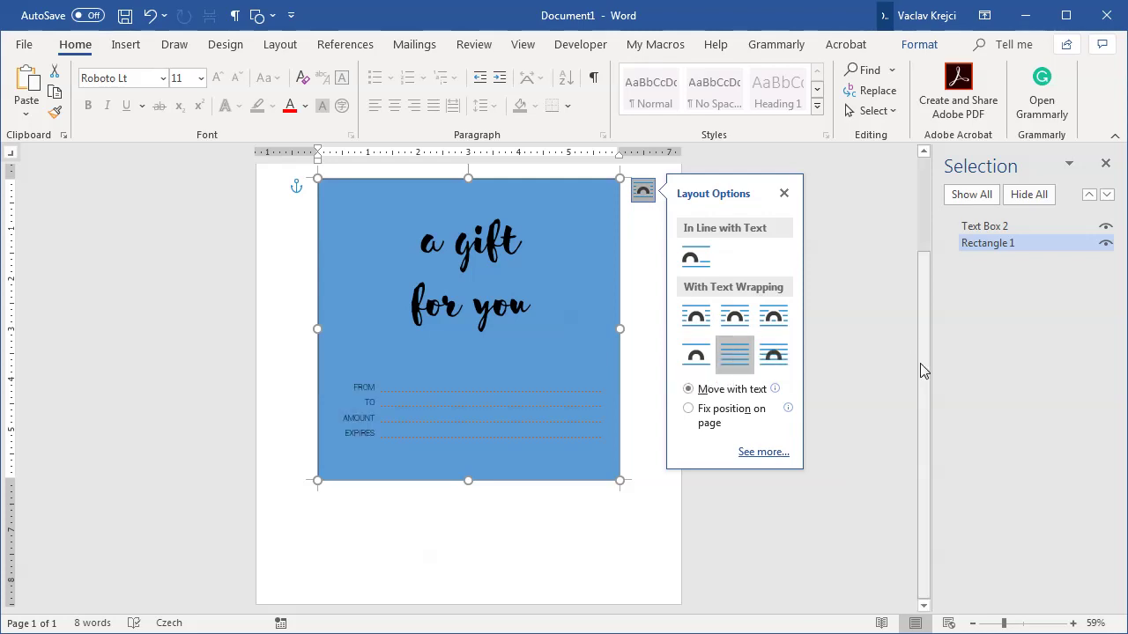
- Fill the background rectangle with white and remove its outline
scroll(927, 339, up, 1)
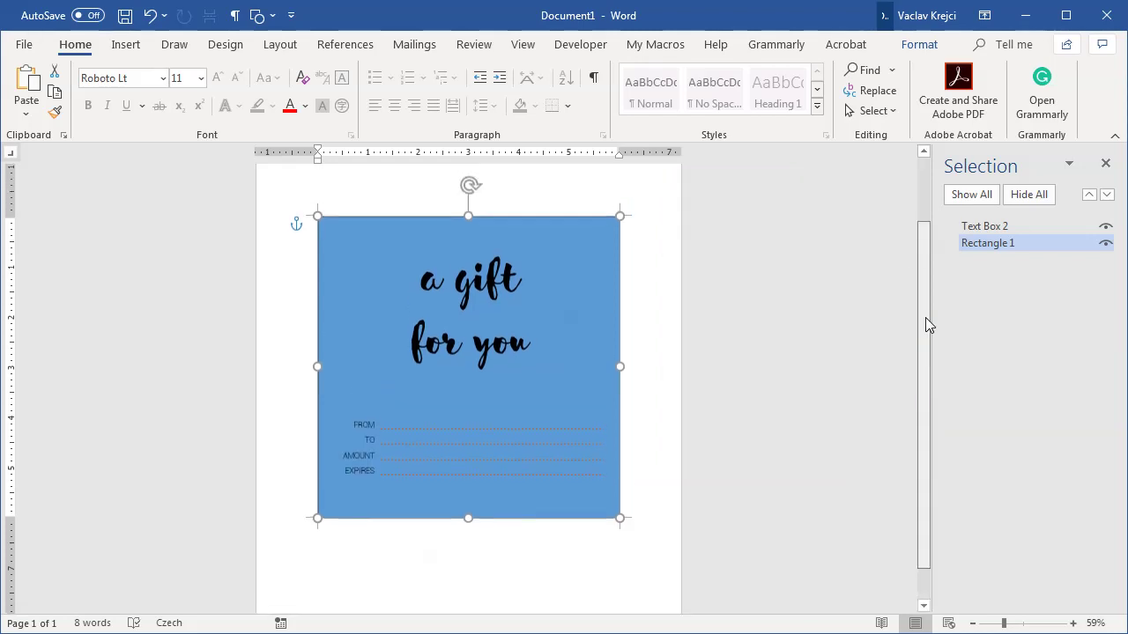
click(918, 47)
click(405, 77)
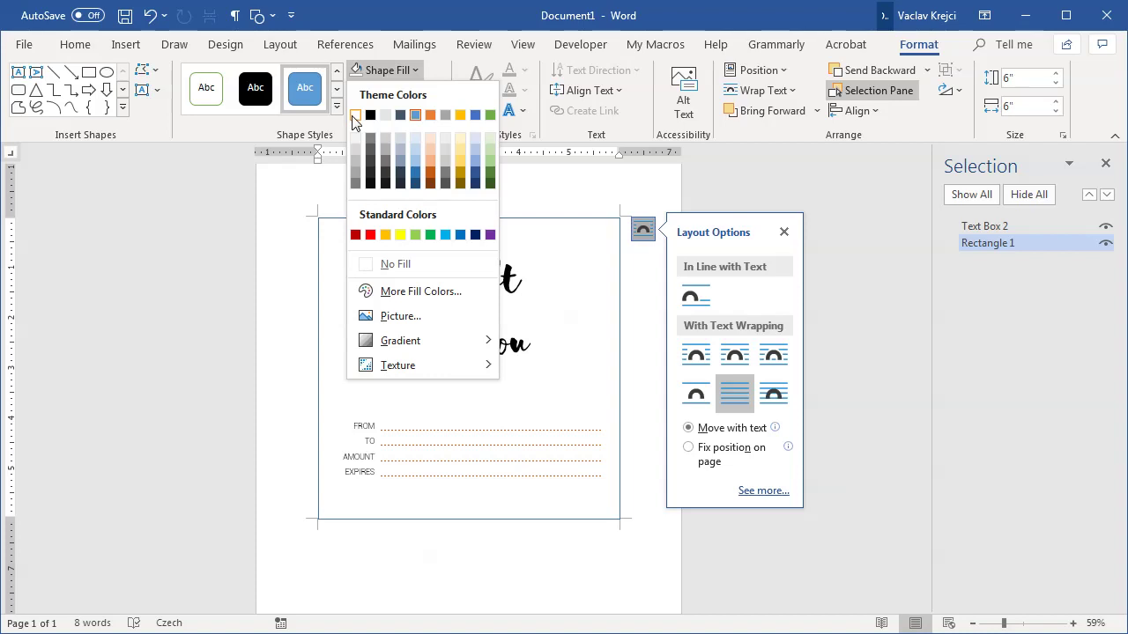
click(393, 262)
click(386, 91)
click(432, 284)
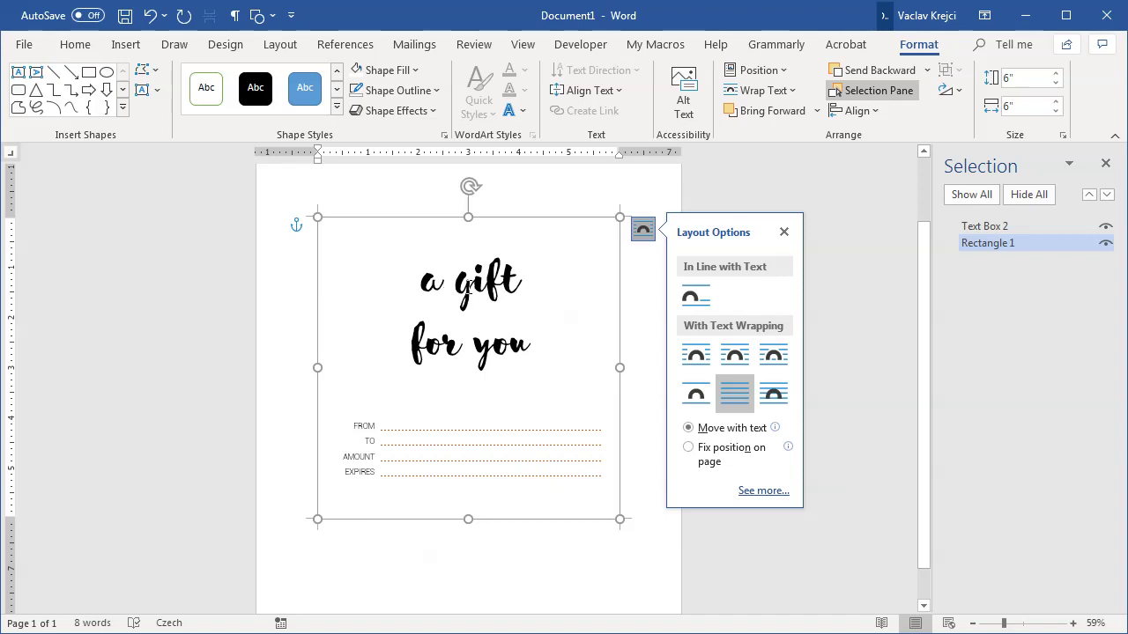
- Apply the Red Orange theme colors to the document and set the page color to a light salmon-pink tint of the red-orange accent
click(225, 49)
click(720, 99)
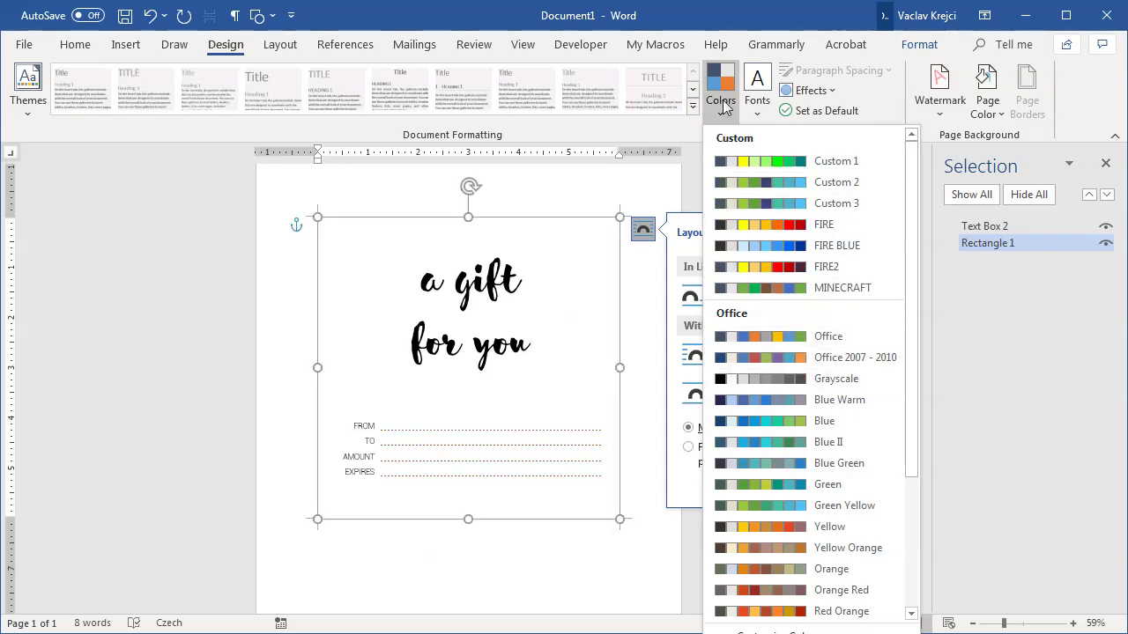
click(805, 611)
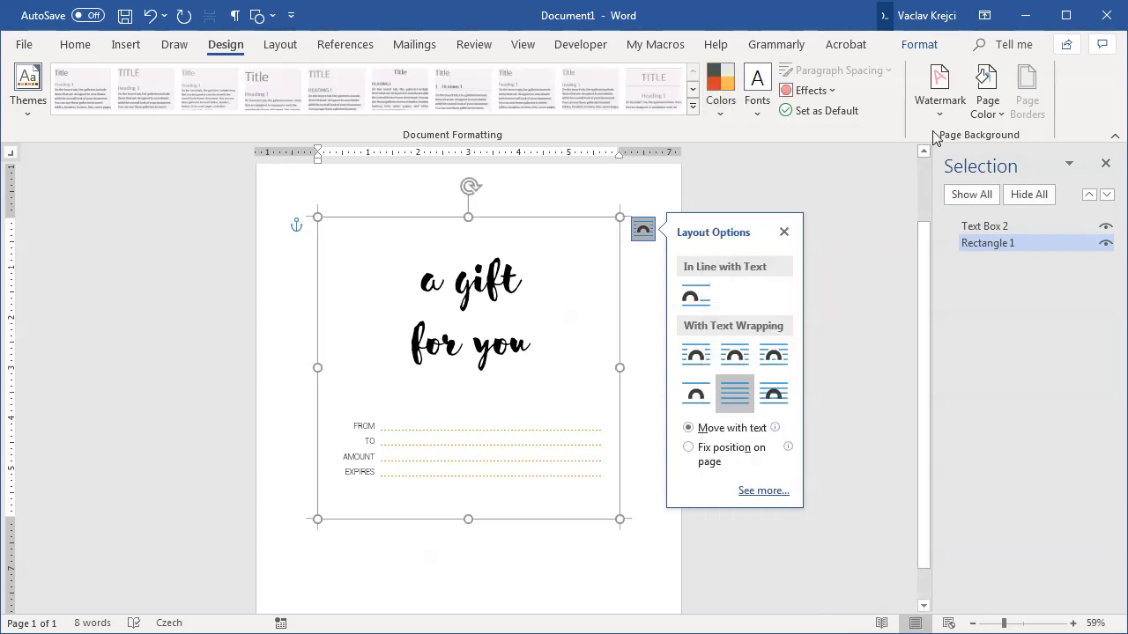
click(980, 104)
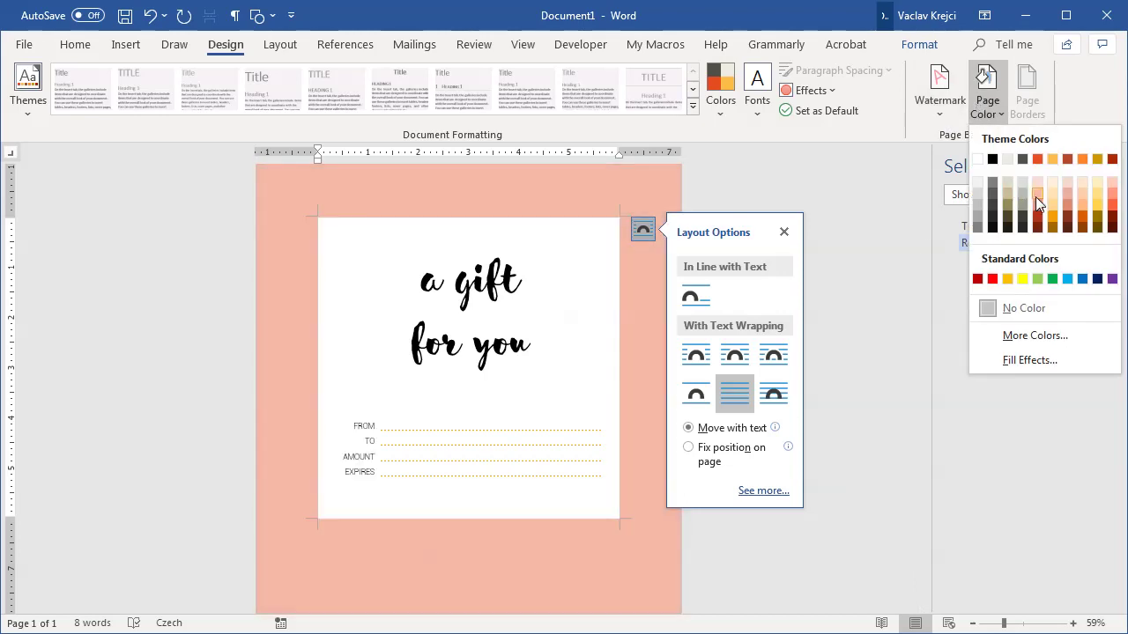
click(1036, 196)
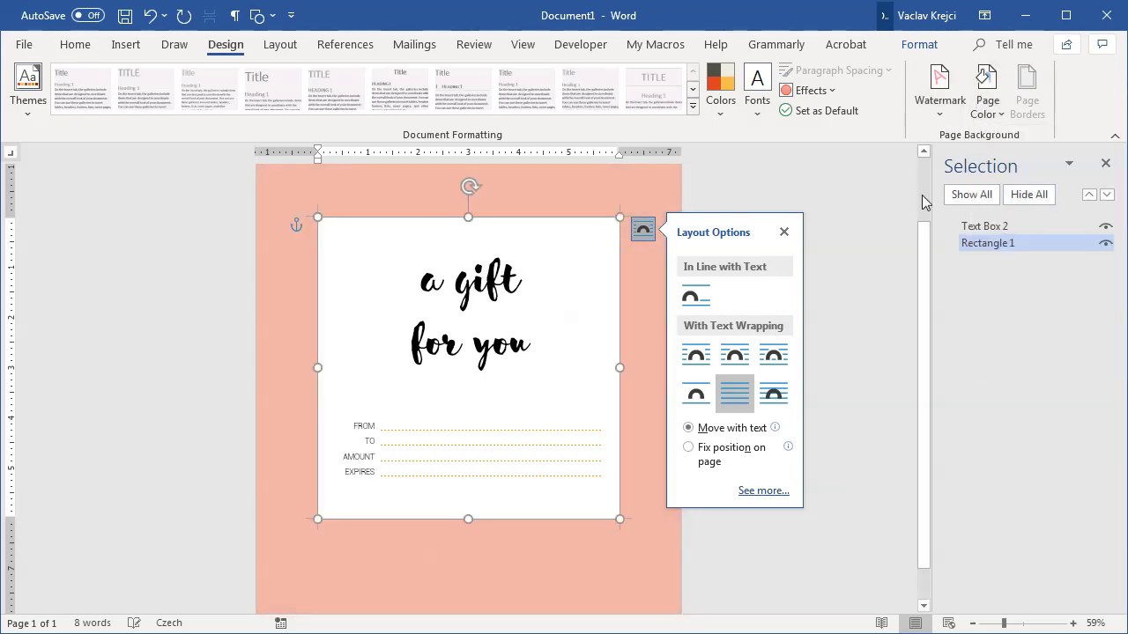
click(562, 191)
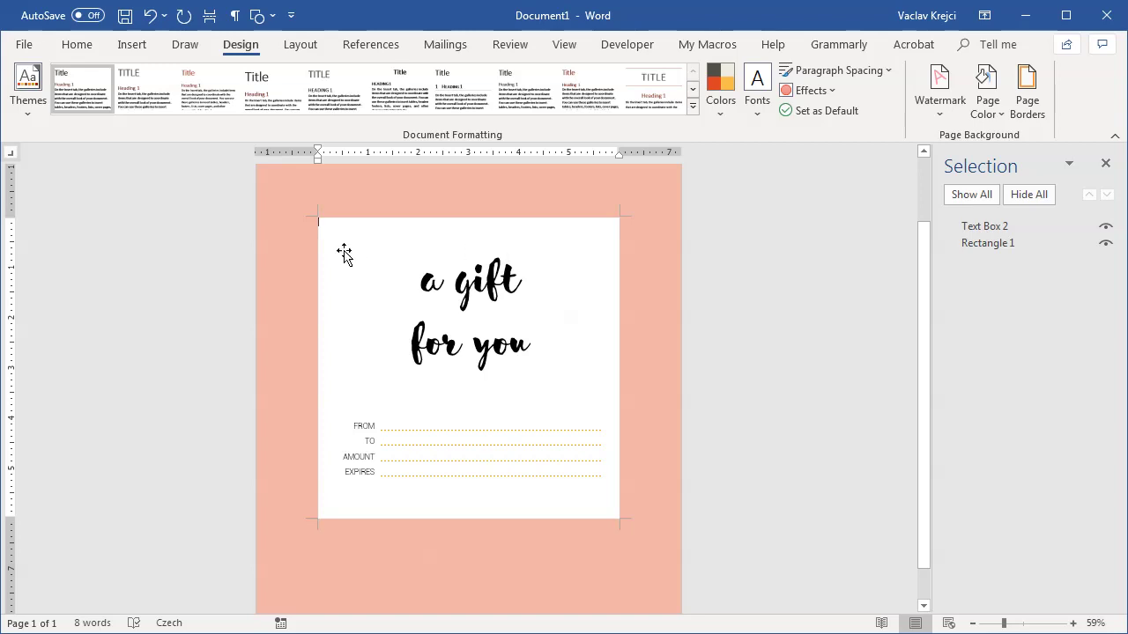
- Select Rectangle 1, open its shadow settings and apply a preset outer shadow cast below the shape
click(978, 242)
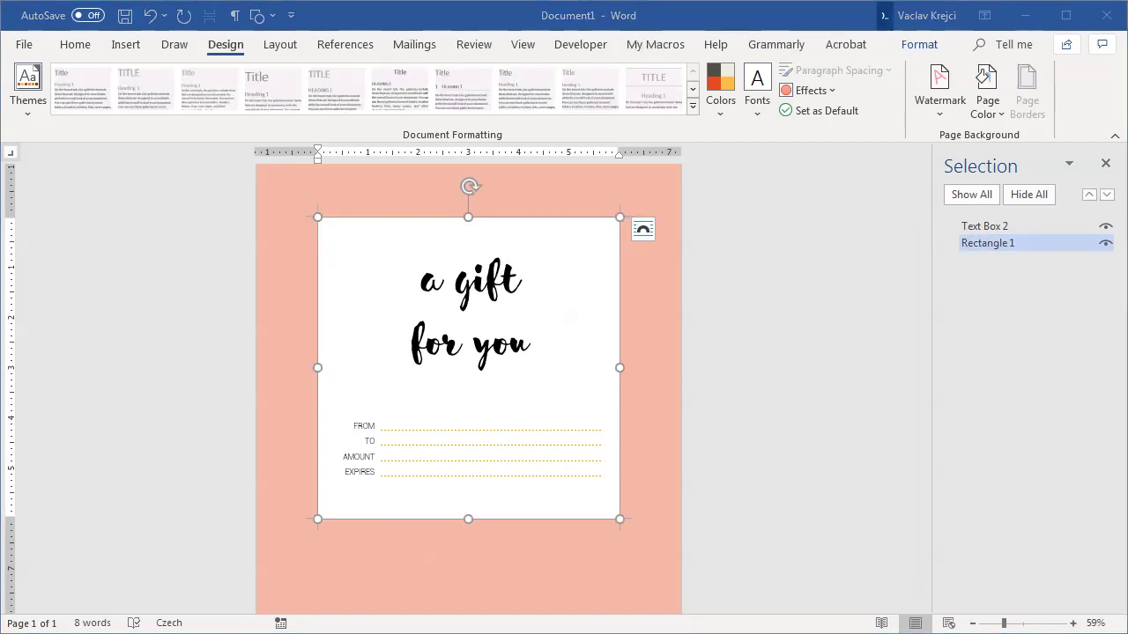
right_click(594, 231)
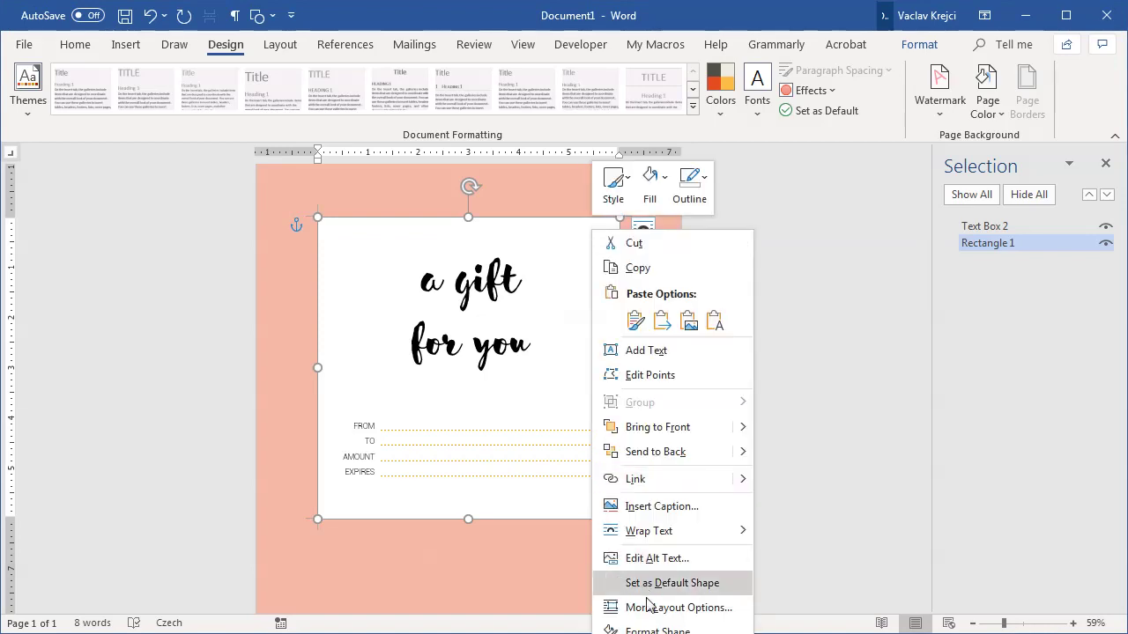
click(652, 629)
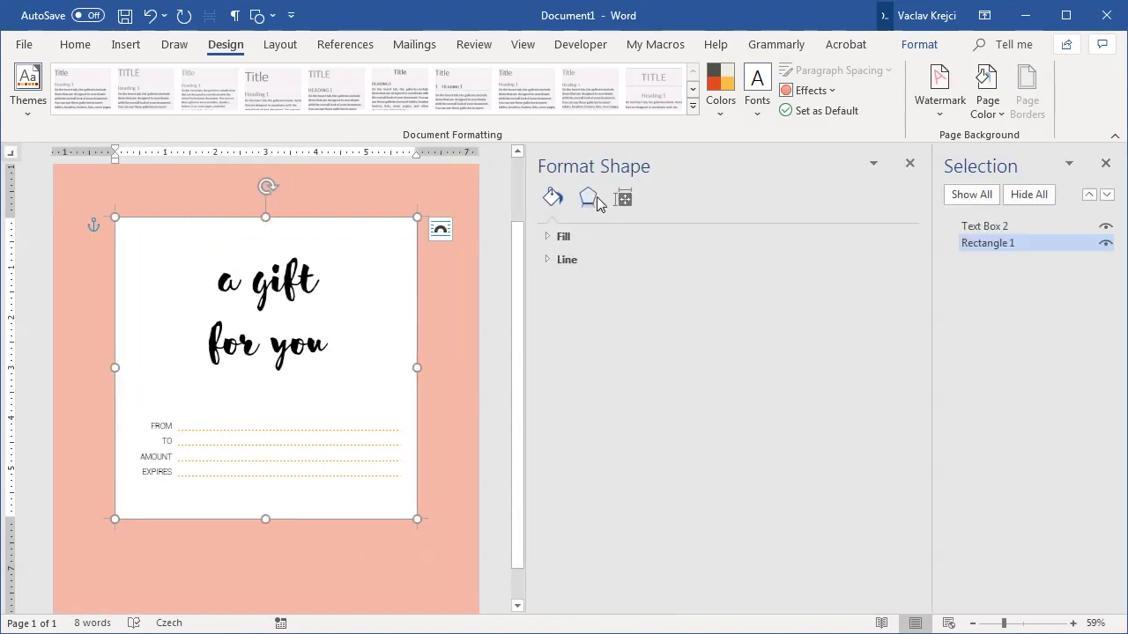
click(588, 199)
click(581, 238)
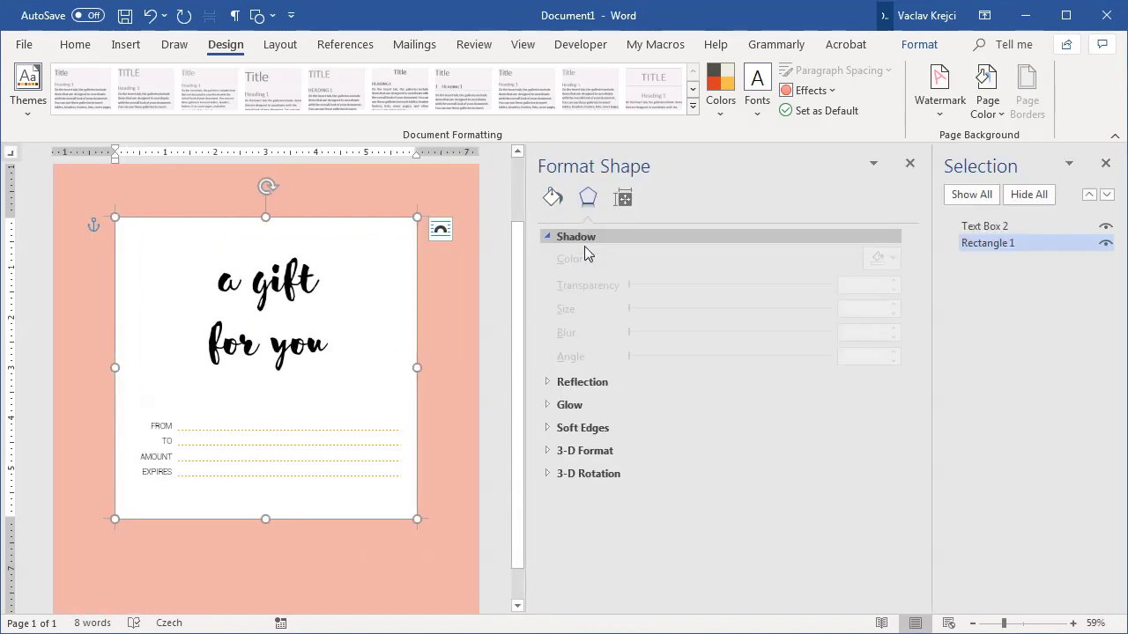
click(882, 261)
click(936, 403)
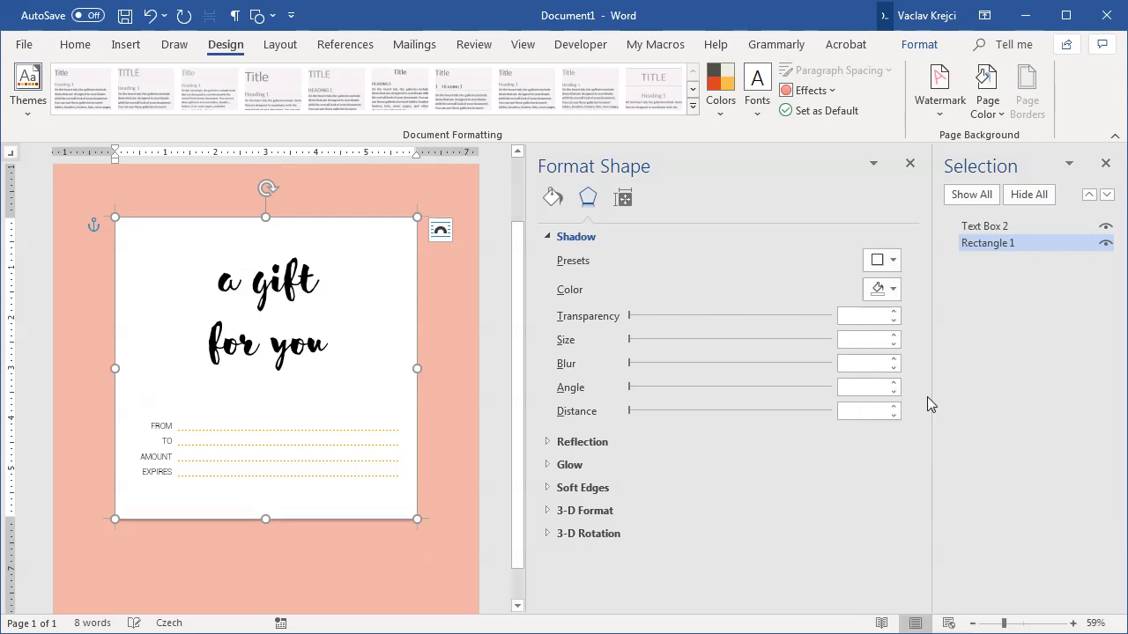
- Color the rectangle's shadow dark red-brown and increase its blur beyond 19 pt, leaving the shape deselected
drag(640, 370, 668, 374)
click(881, 289)
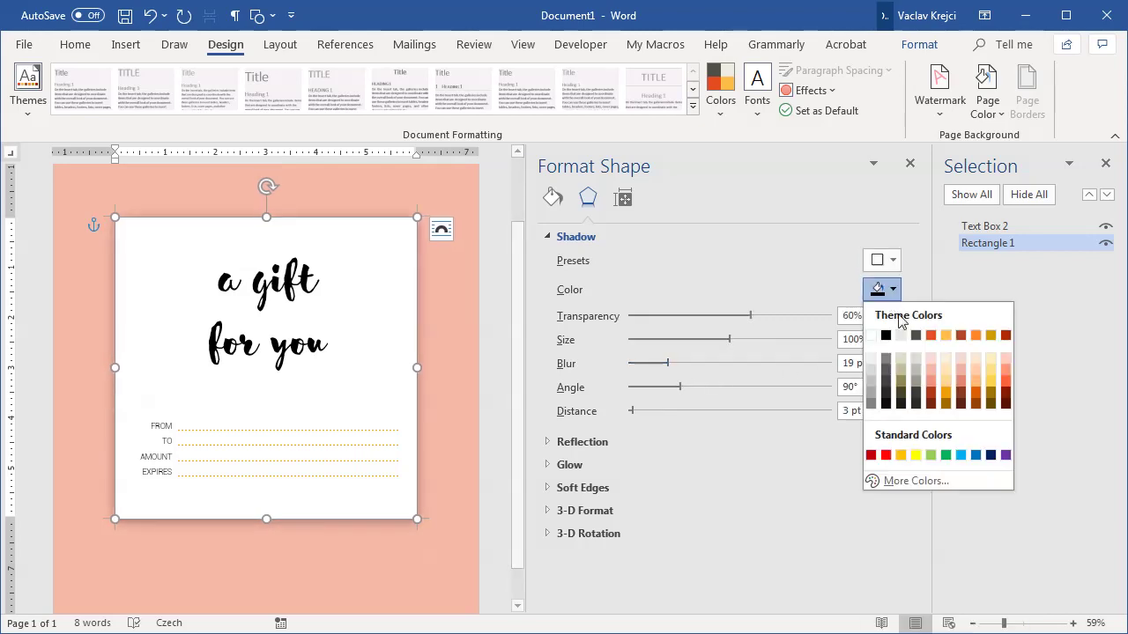
click(960, 404)
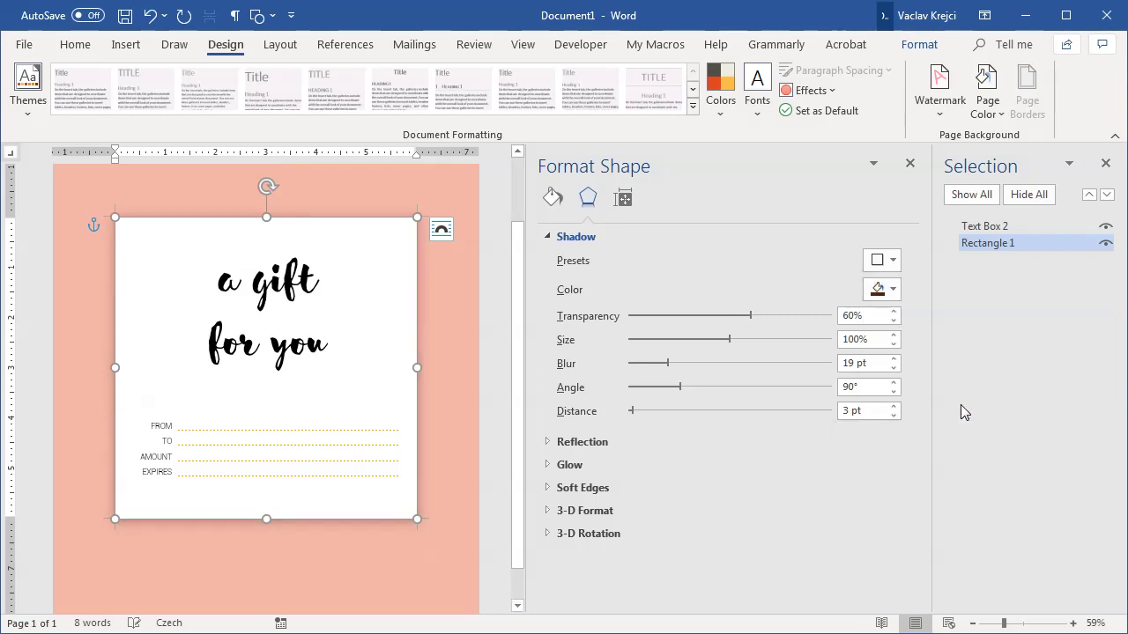
drag(667, 365, 698, 365)
click(910, 164)
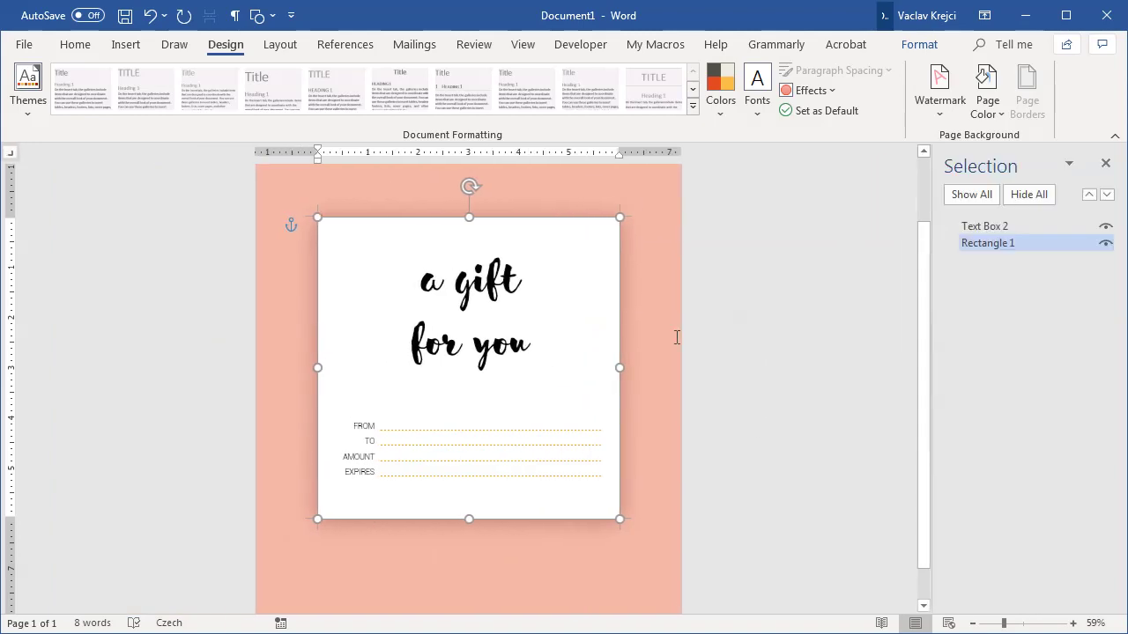
click(679, 337)
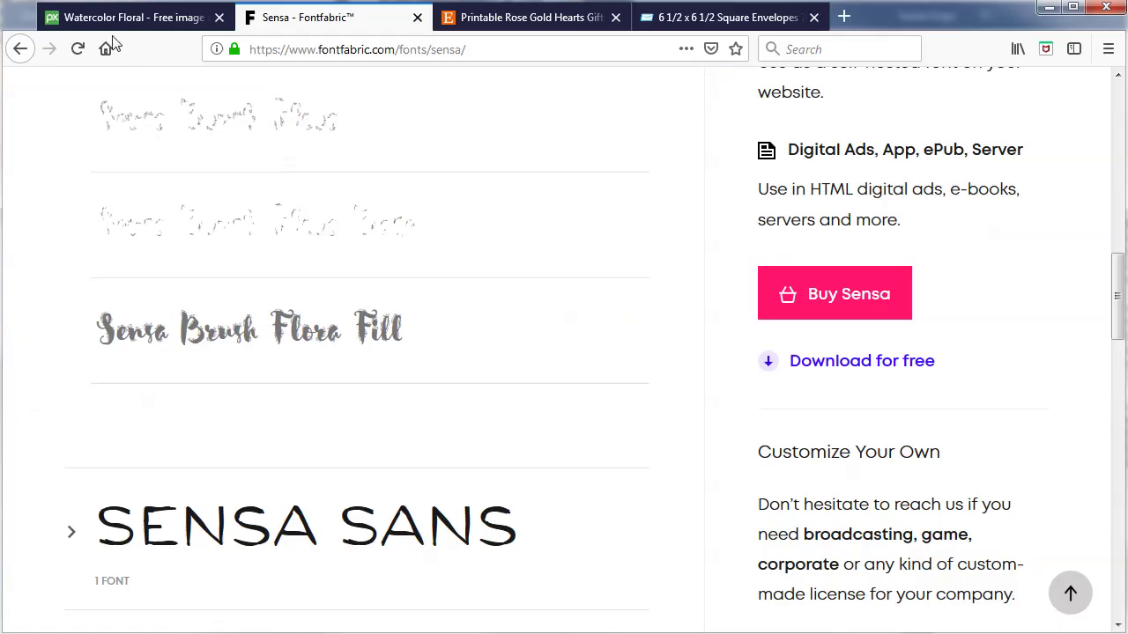
- Switch to the browser and review the watercolor floral image and its download option on Pixabay
click(113, 19)
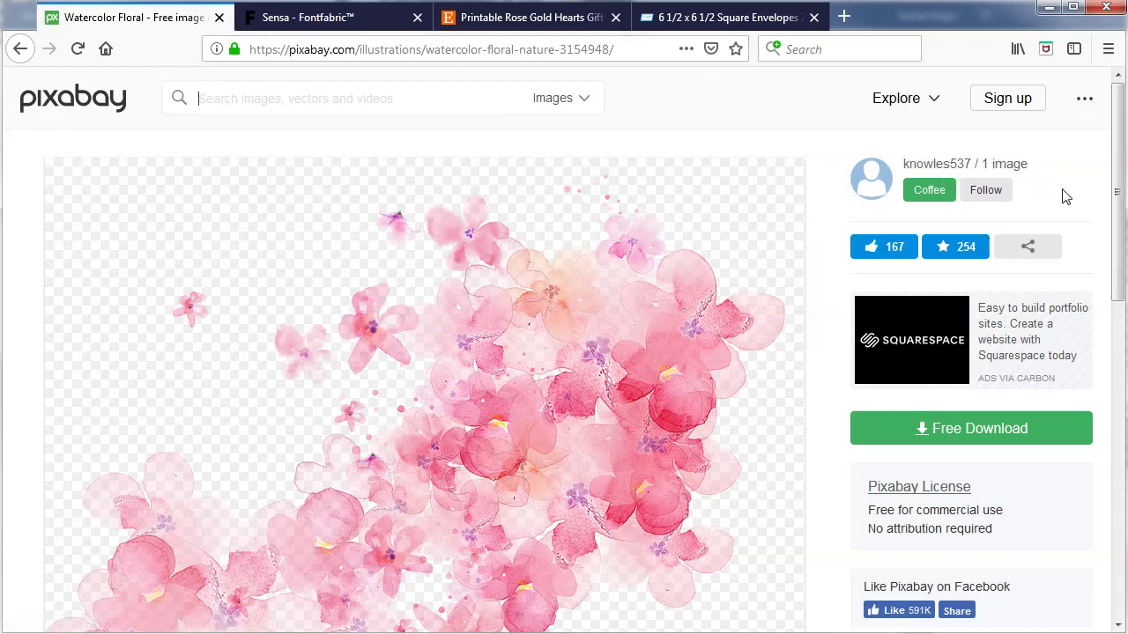
scroll(841, 378, down, 3)
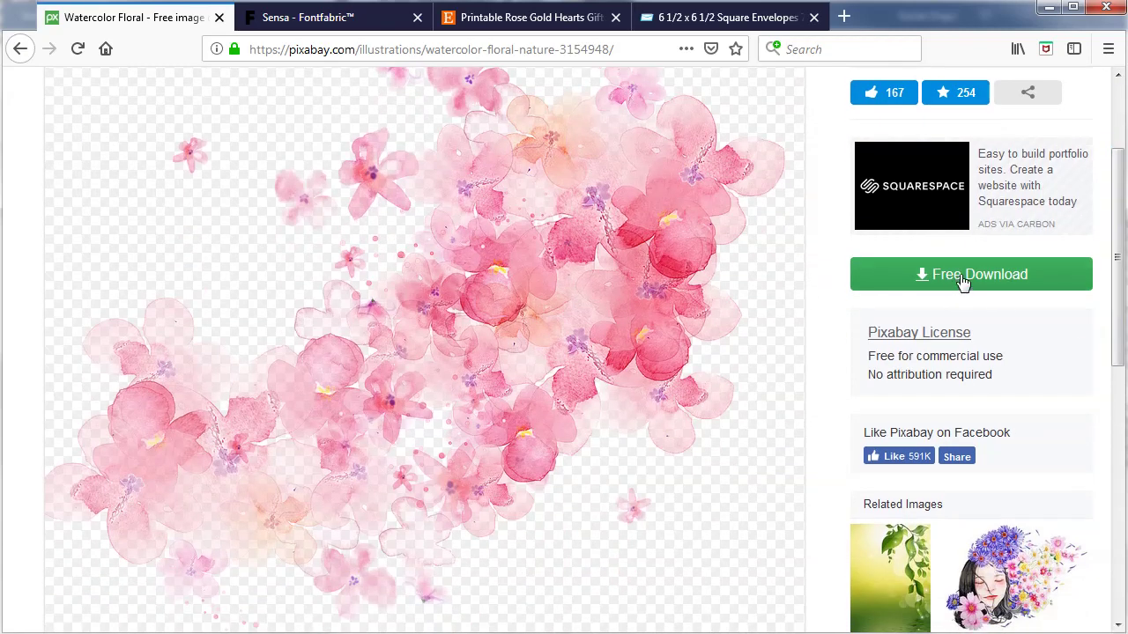
scroll(596, 596, up, 3)
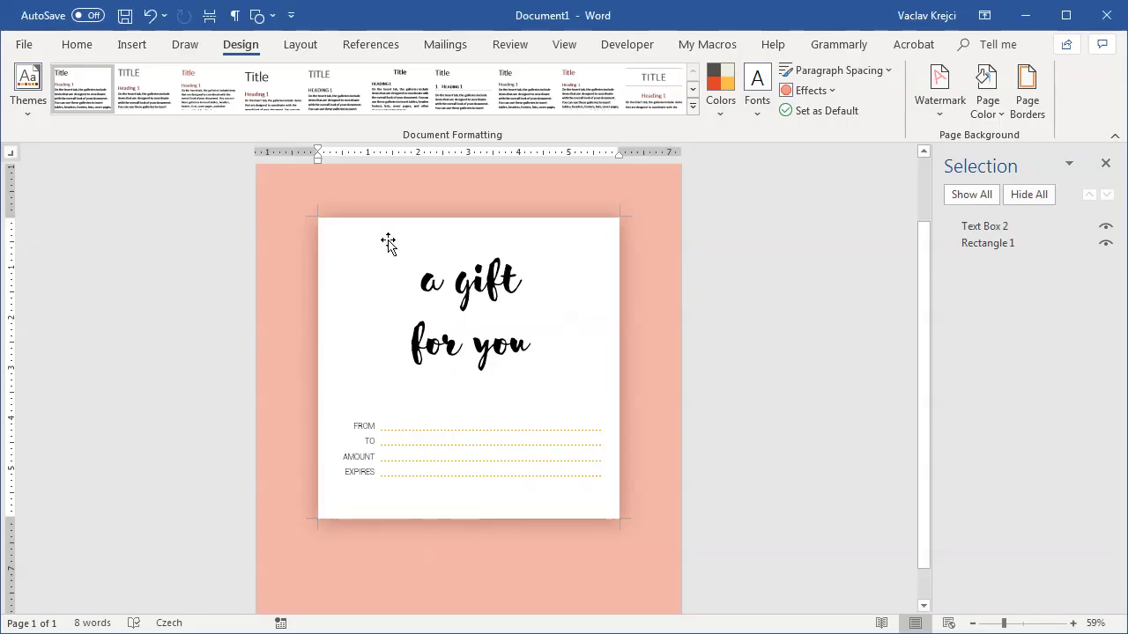
- Switch back to Word, insert watercolor-3154948_1920 (1).png from the Pictures library and place it behind the text
click(132, 44)
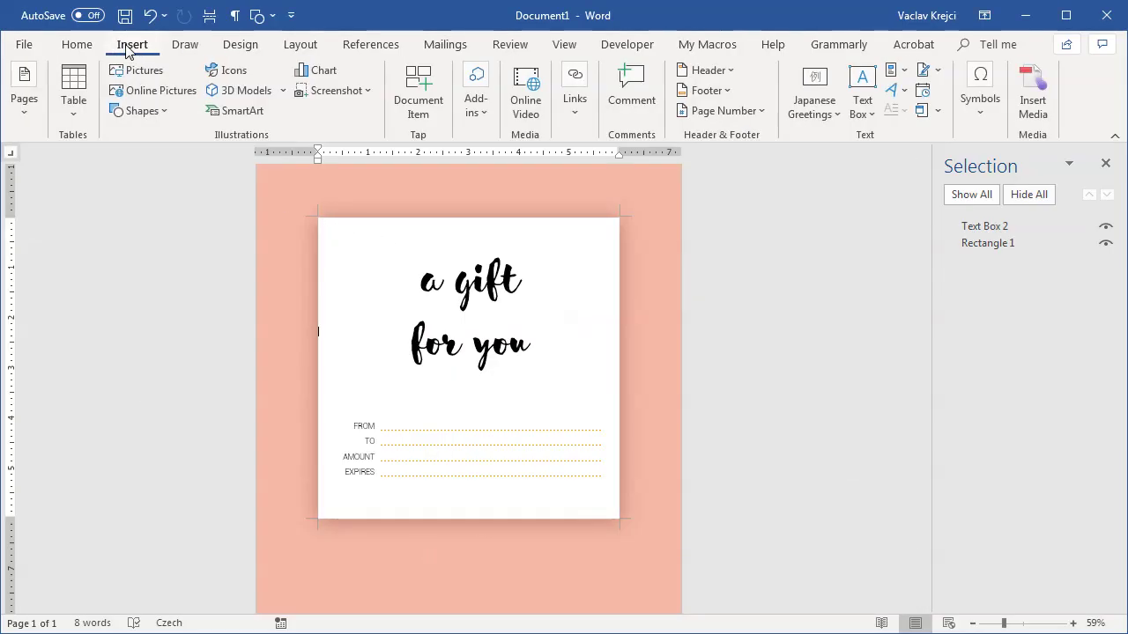
click(152, 76)
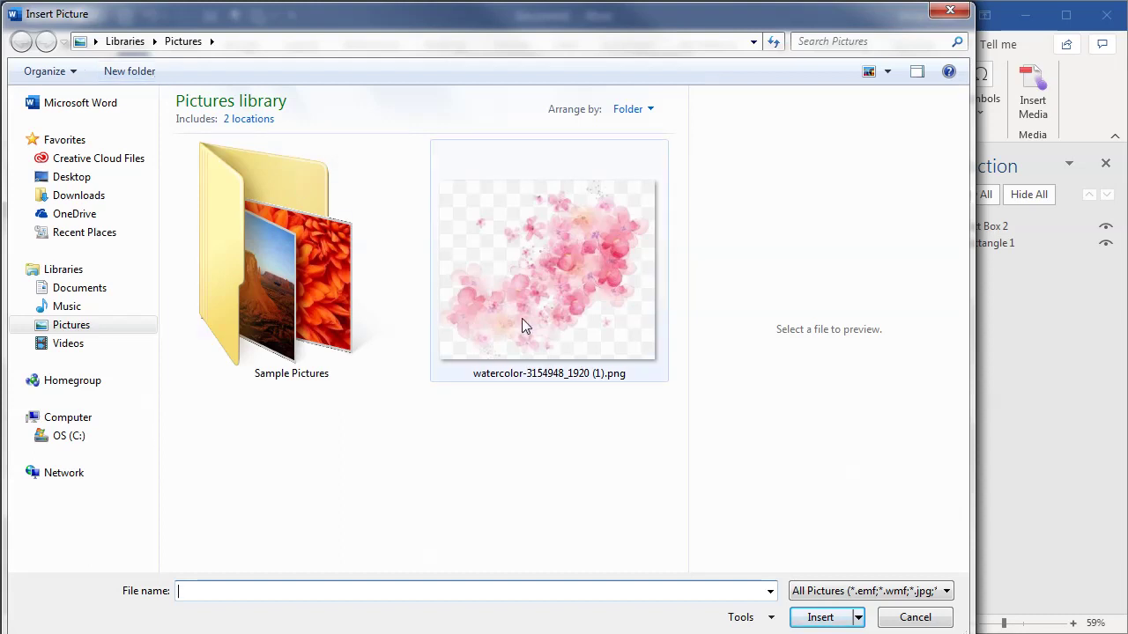
click(523, 320)
click(817, 618)
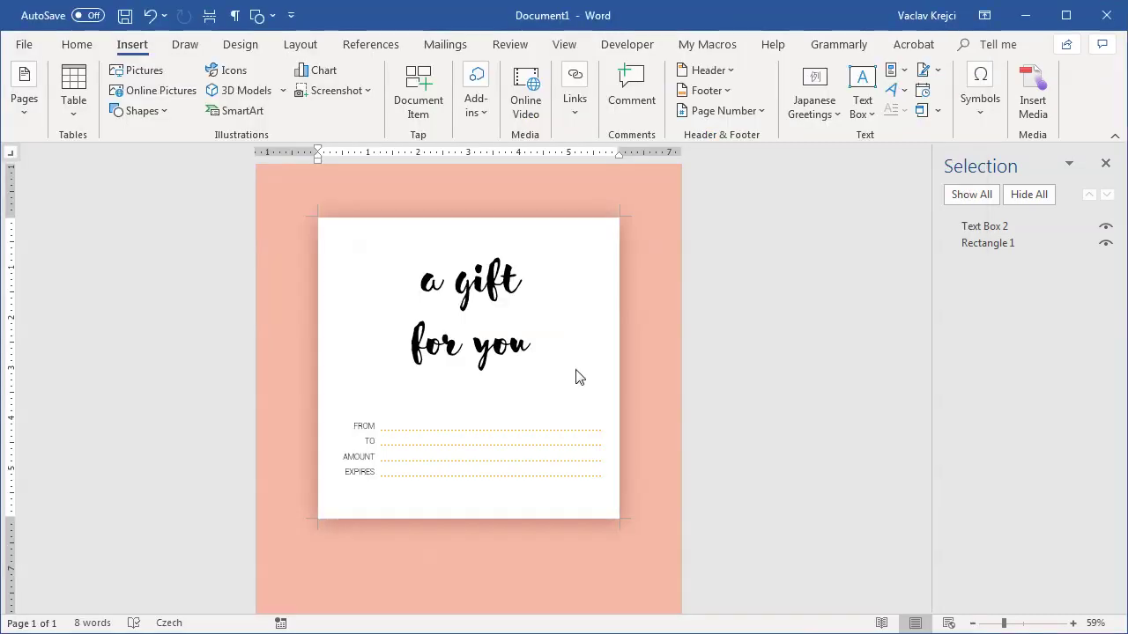
click(861, 230)
click(947, 401)
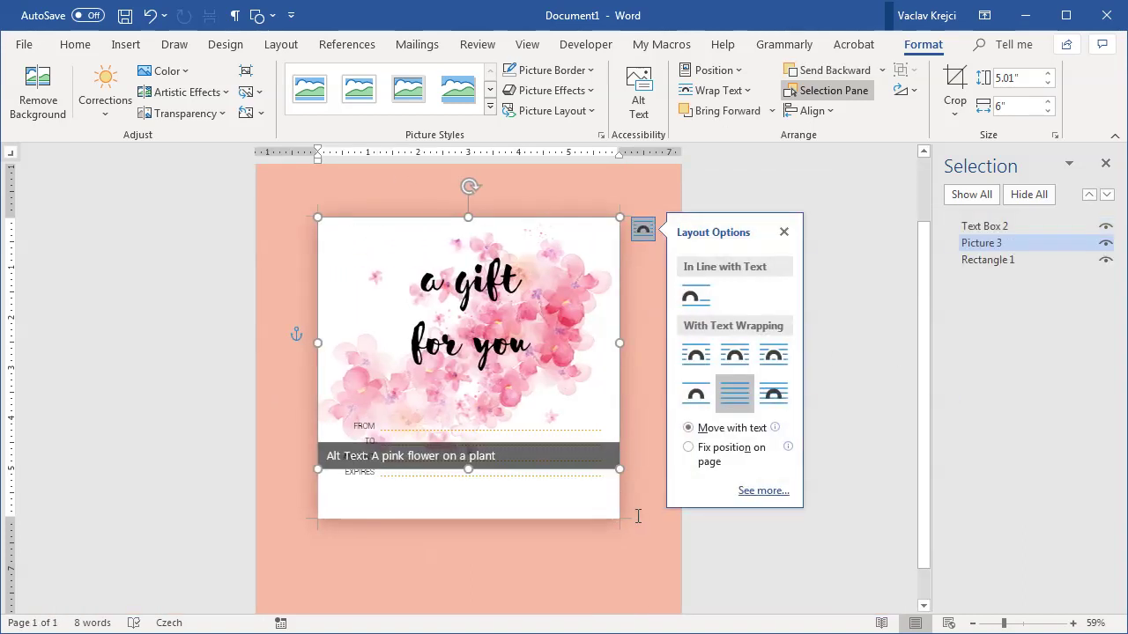
click(667, 433)
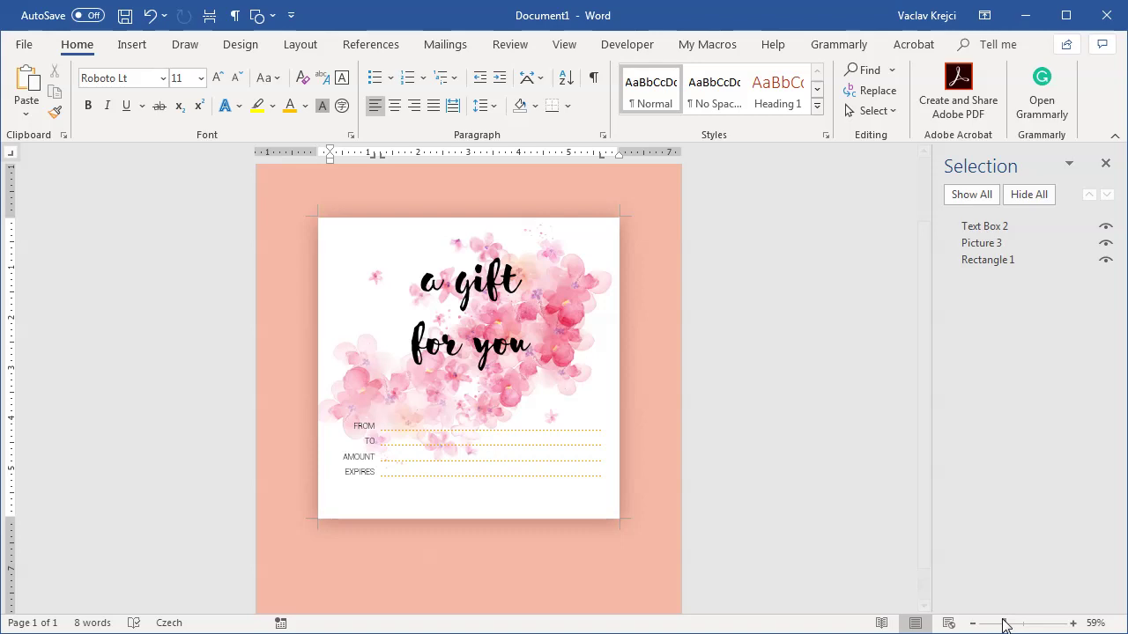
- Shrink the floral picture proportionally and move it slightly inward from the certificate's edges
drag(1003, 623, 1015, 623)
scroll(597, 265, up, 1)
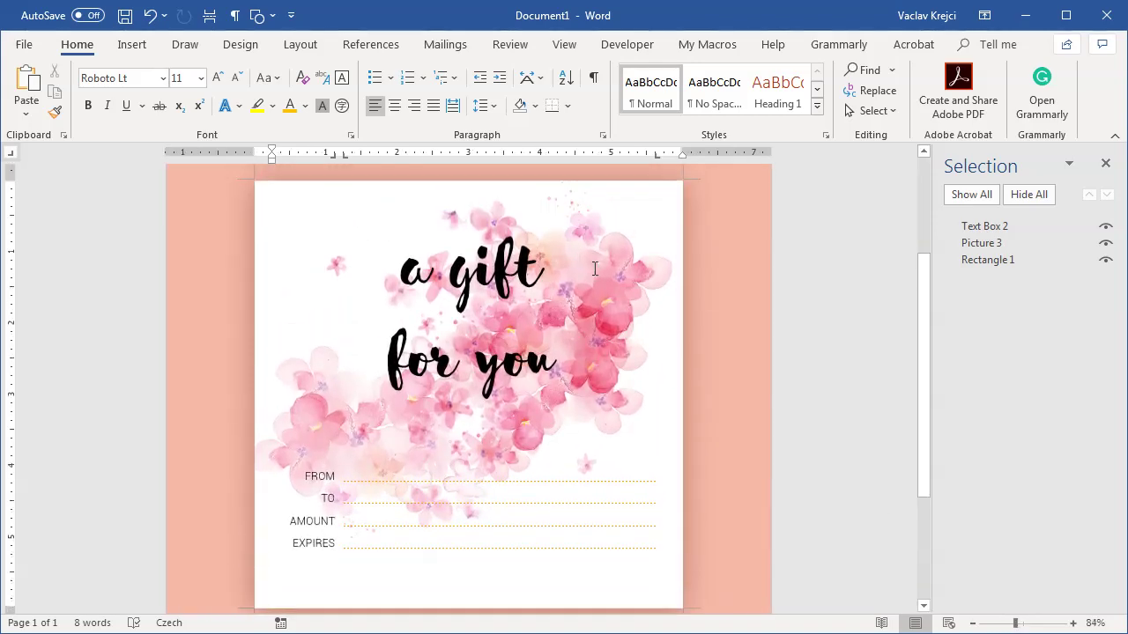
click(650, 317)
drag(686, 542, 643, 505)
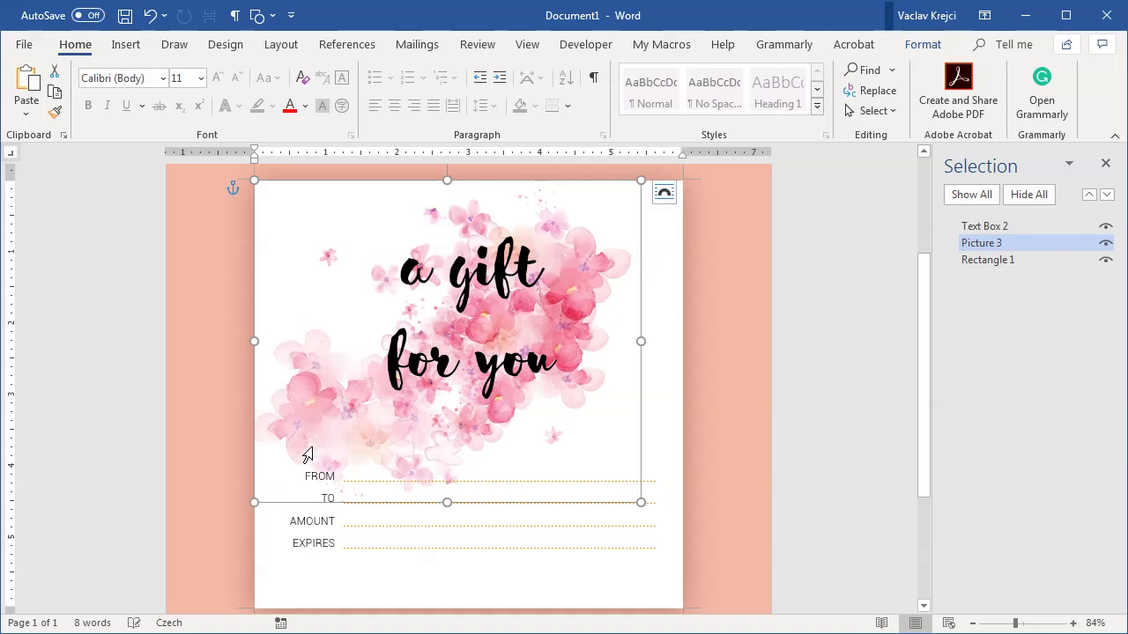
drag(396, 471, 429, 479)
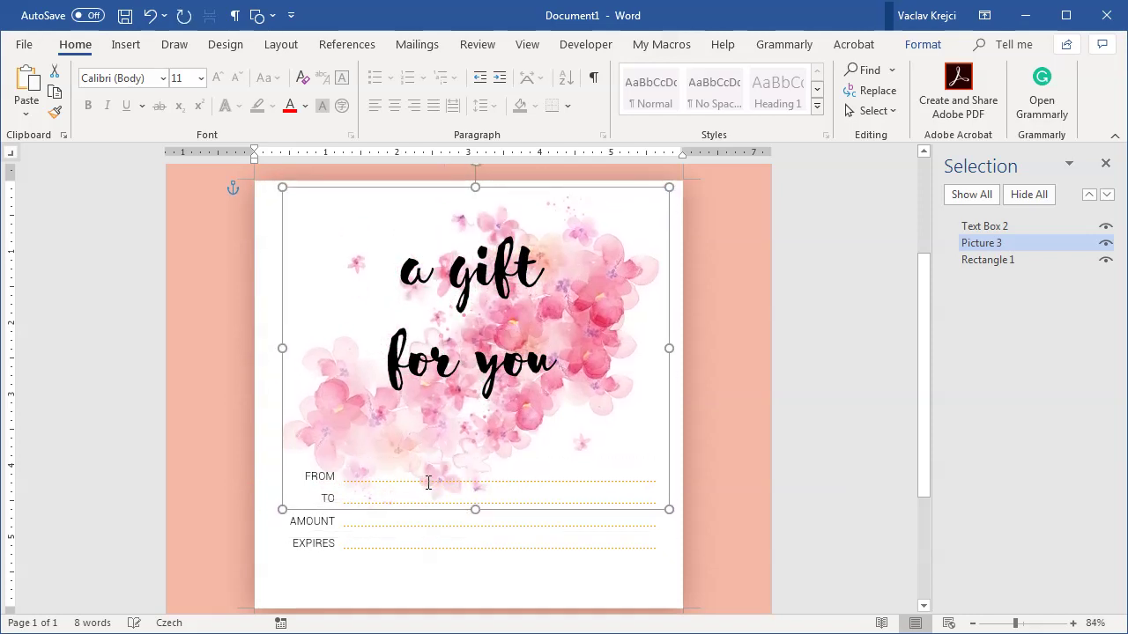
click(678, 348)
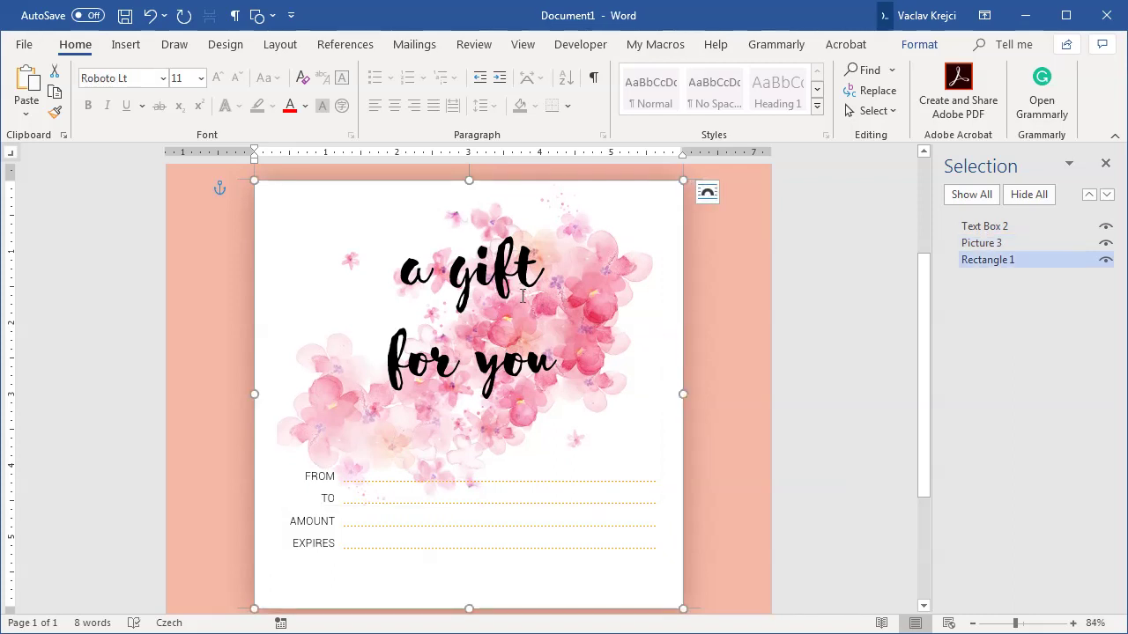
- Enlarge the greeting's text box slightly, set the text to size 100 and nudge the box to center it on the certificate
click(495, 256)
drag(631, 464, 645, 484)
click(234, 78)
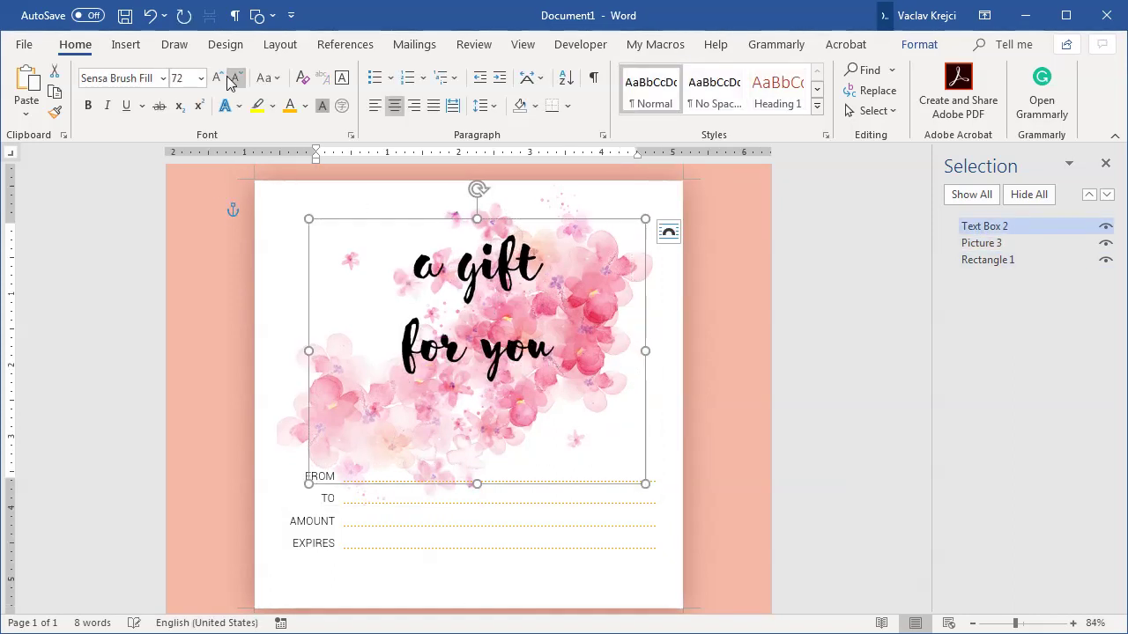
click(222, 79)
click(220, 78)
click(221, 78)
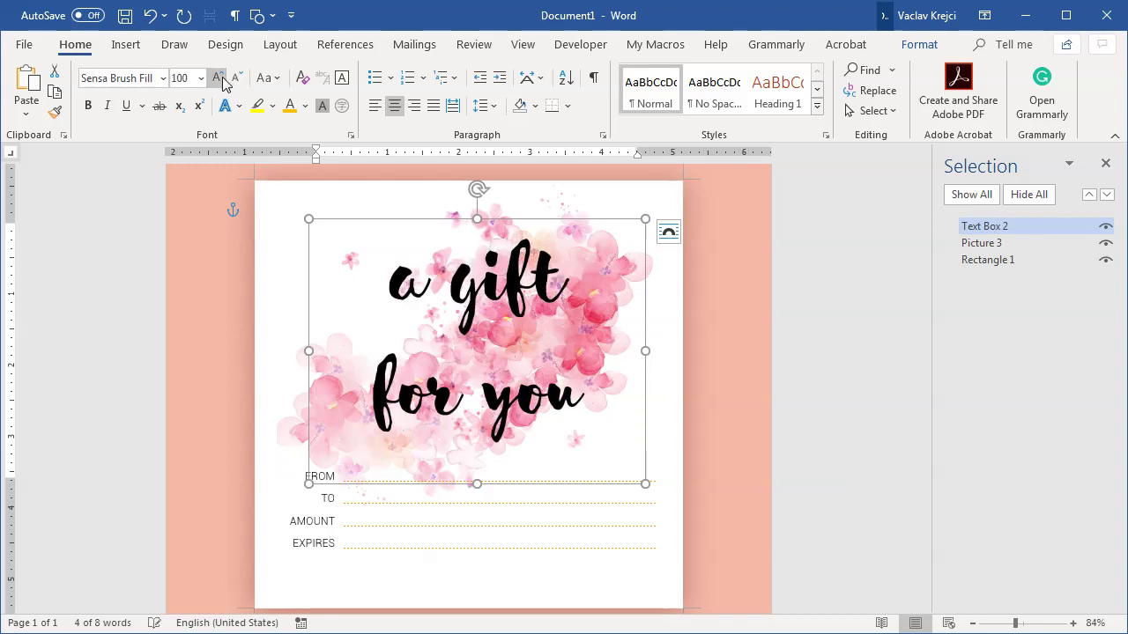
drag(486, 282, 481, 280)
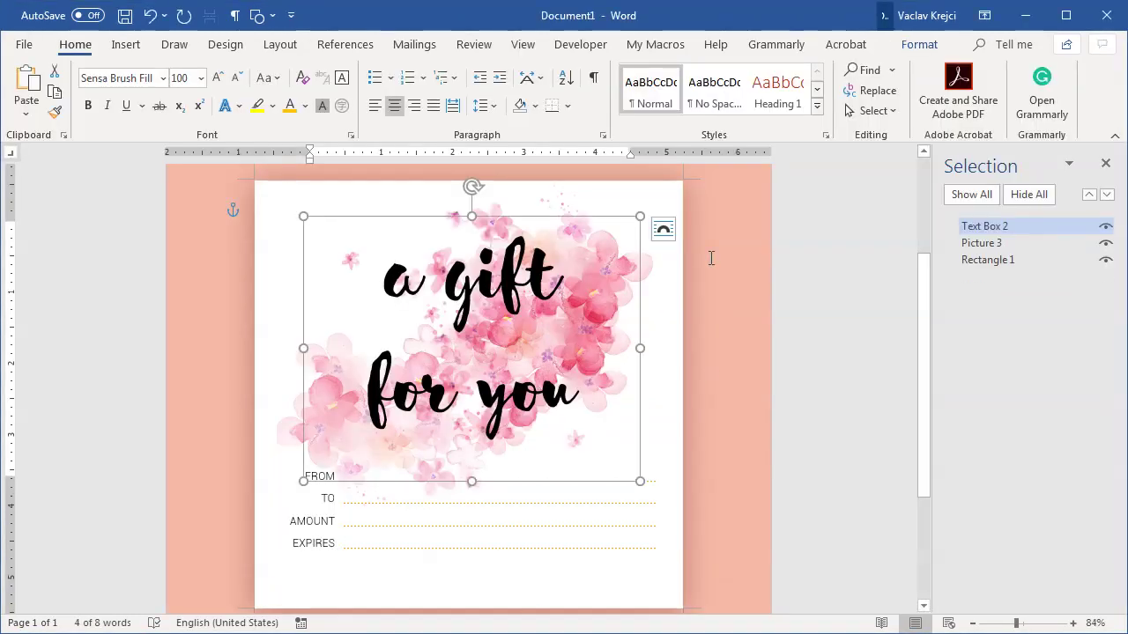
click(711, 258)
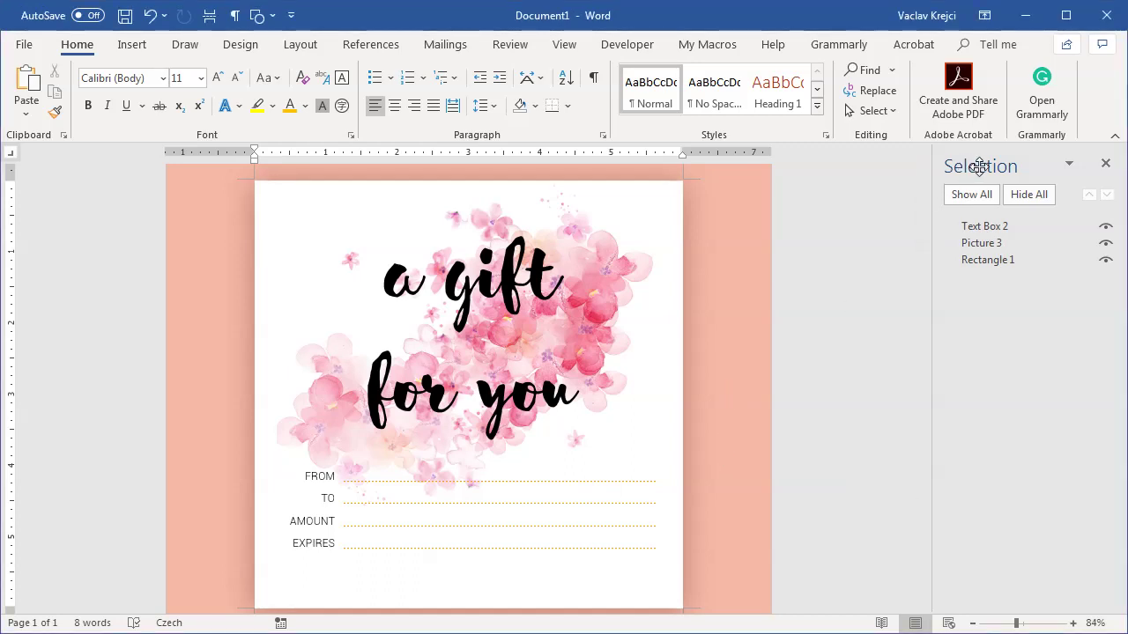
- Close the Selection pane and reopen it
click(887, 113)
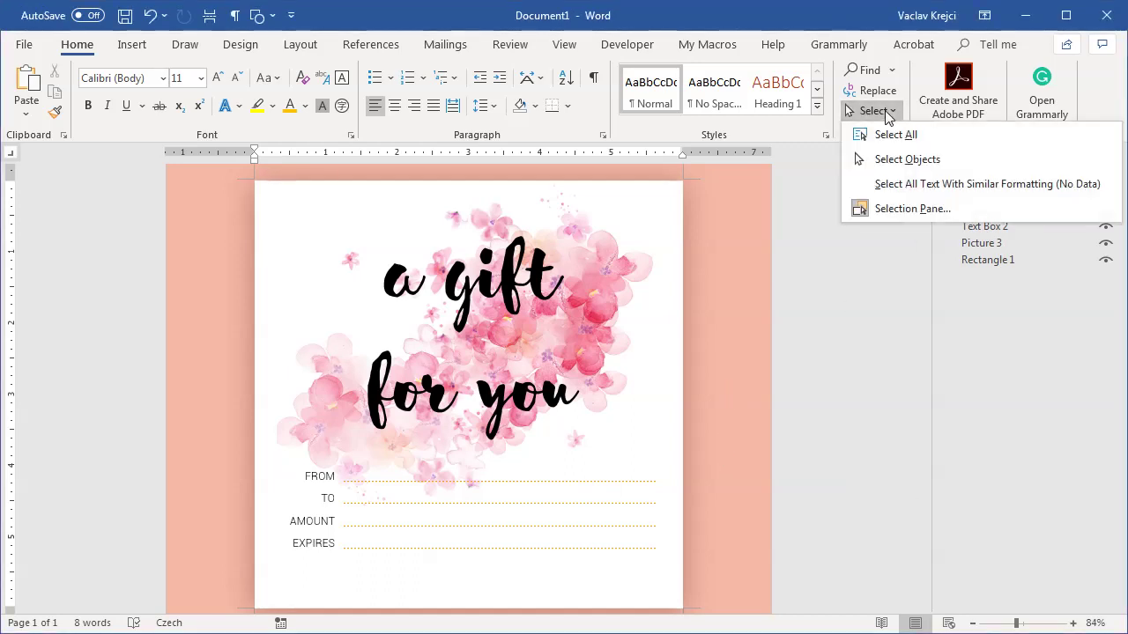
click(887, 208)
click(879, 118)
click(884, 209)
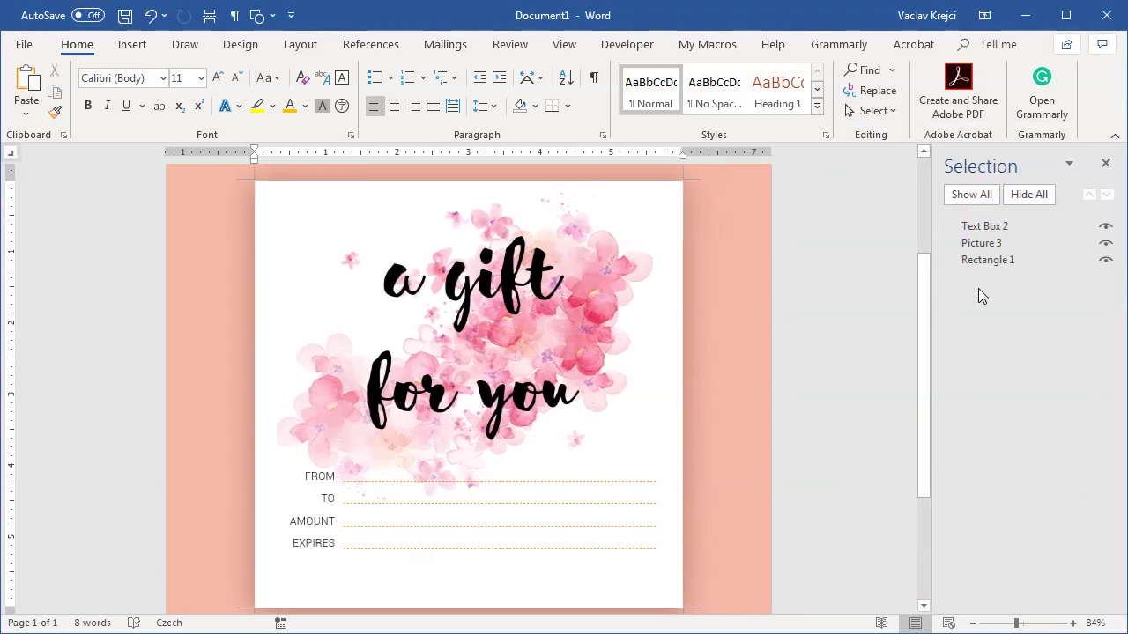
- Duplicate the white card rectangle and set the copy's absolute horizontal and vertical positions to 0 relative to the column and paragraph
click(985, 261)
key(ctrl+d)
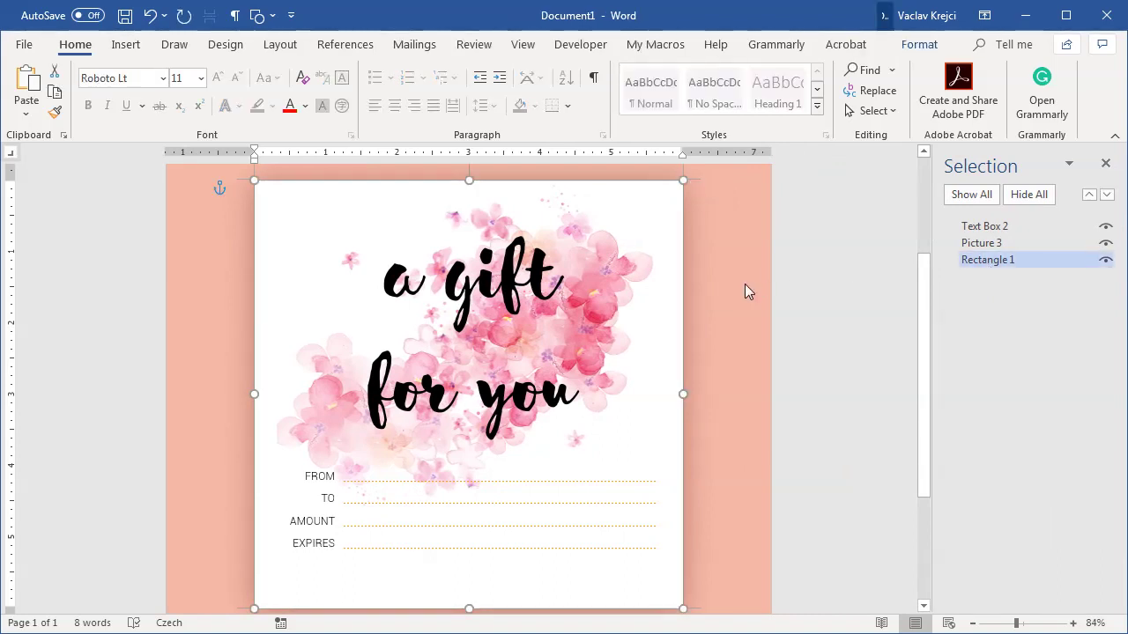
right_click(609, 207)
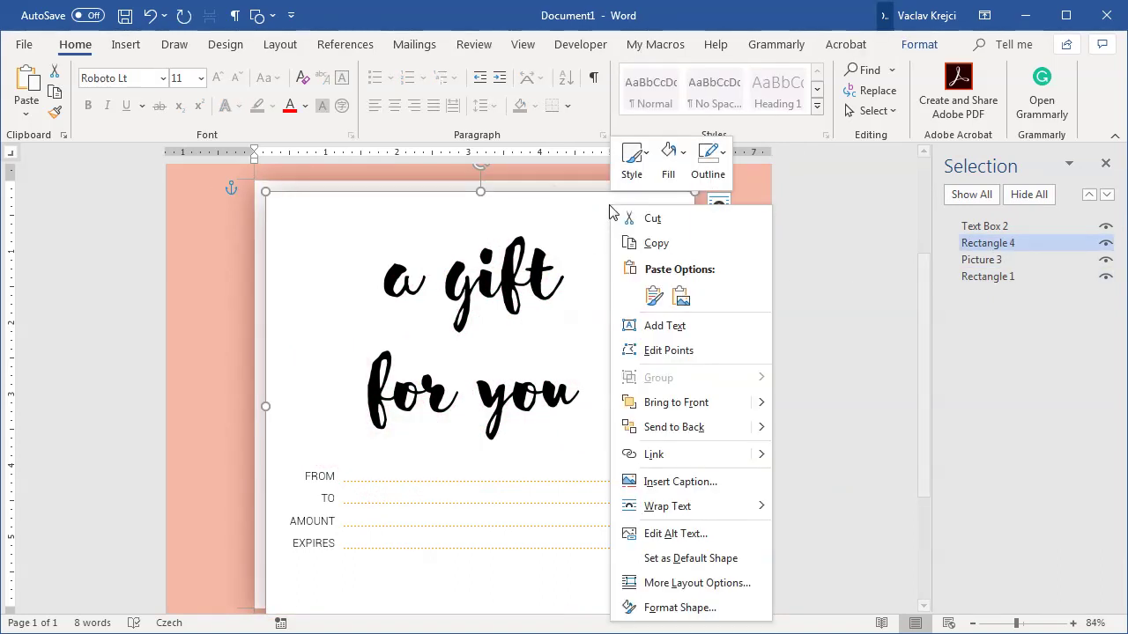
click(684, 583)
drag(774, 245, 709, 255)
text(0)
drag(770, 333, 691, 343)
text(0)
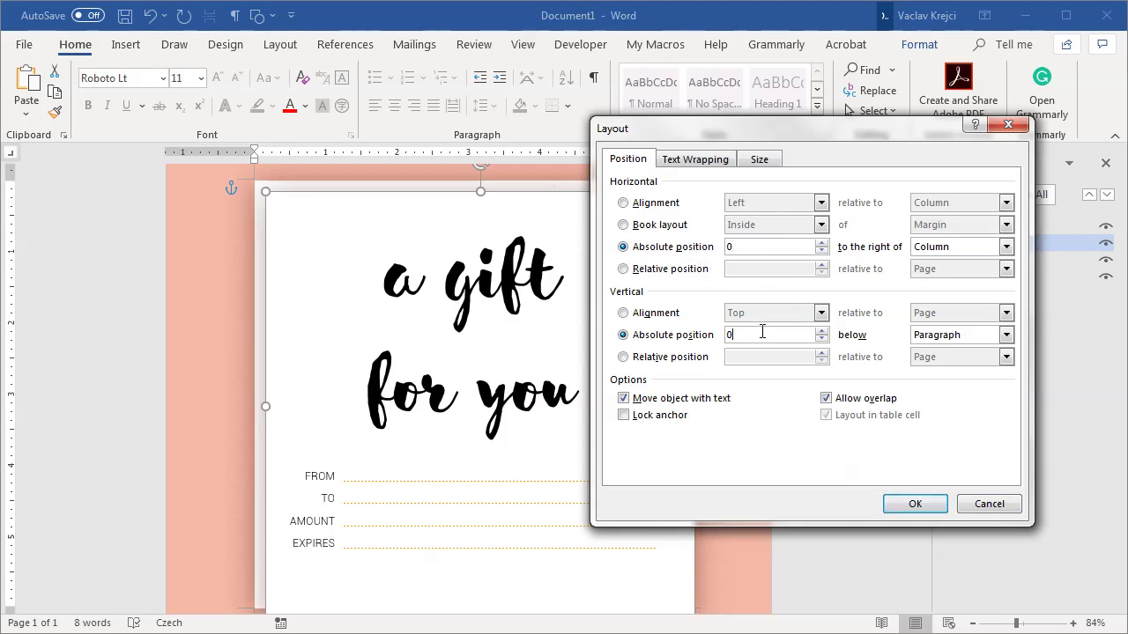
click(891, 499)
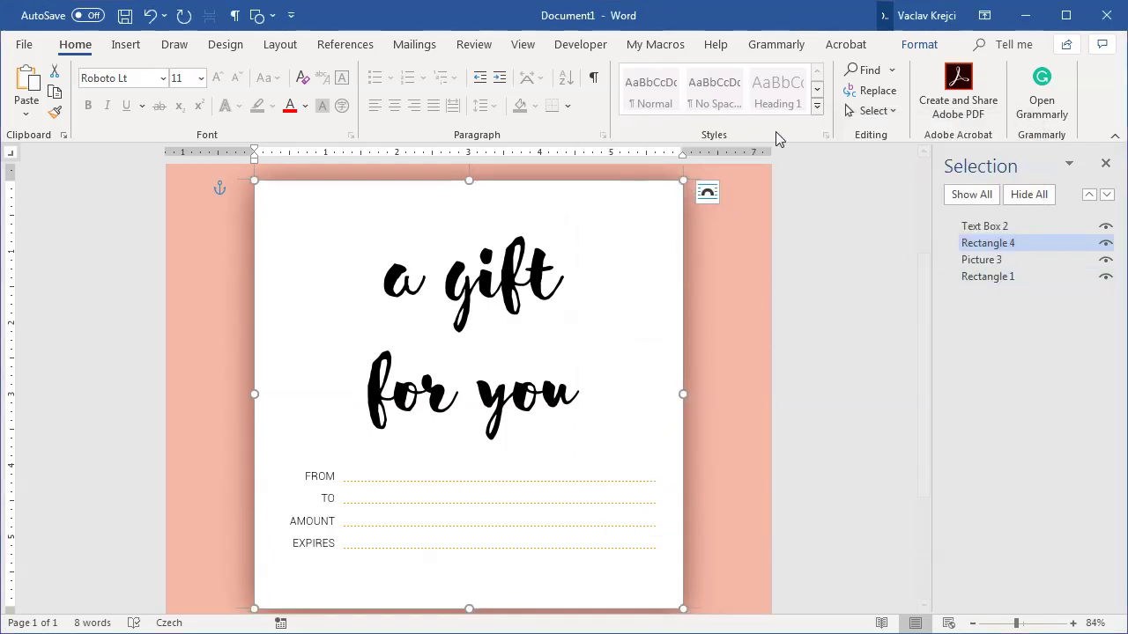
- Remove the shadow and the fill from the duplicated rectangle
click(916, 46)
click(398, 112)
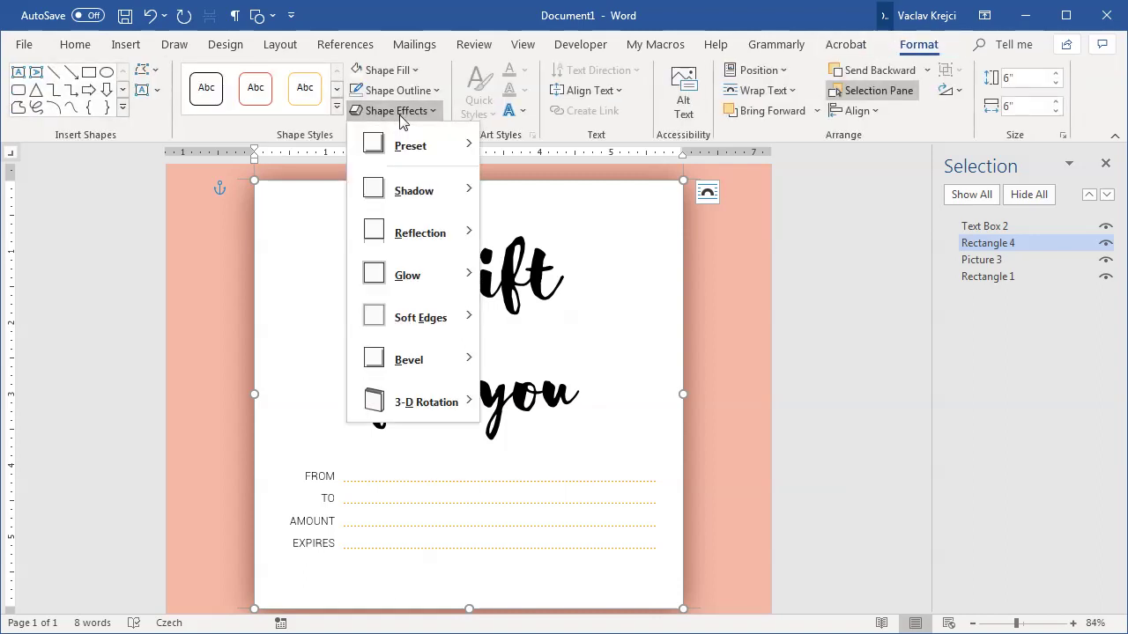
mouse_move(410, 190)
click(505, 156)
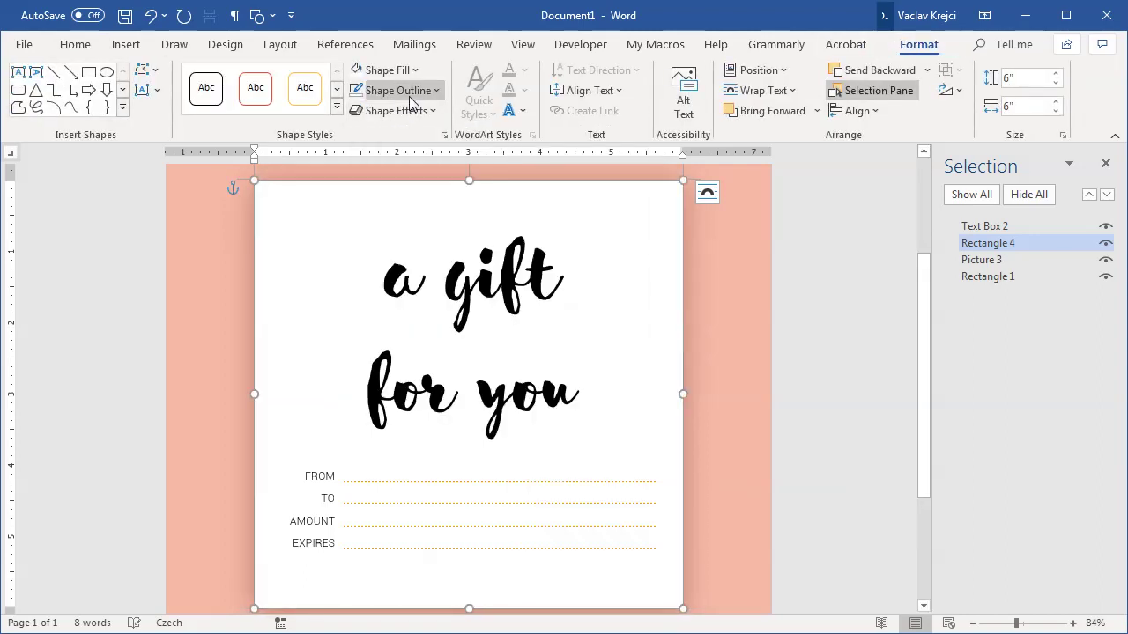
click(387, 71)
click(394, 262)
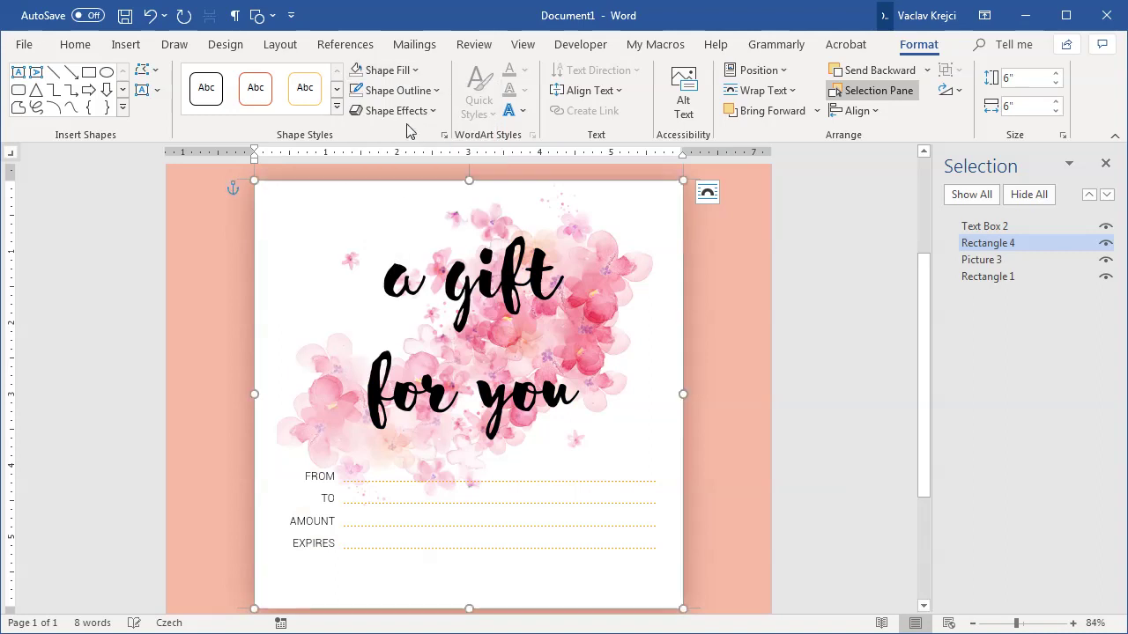
- Give the duplicated rectangle a 3 pt outline
click(404, 92)
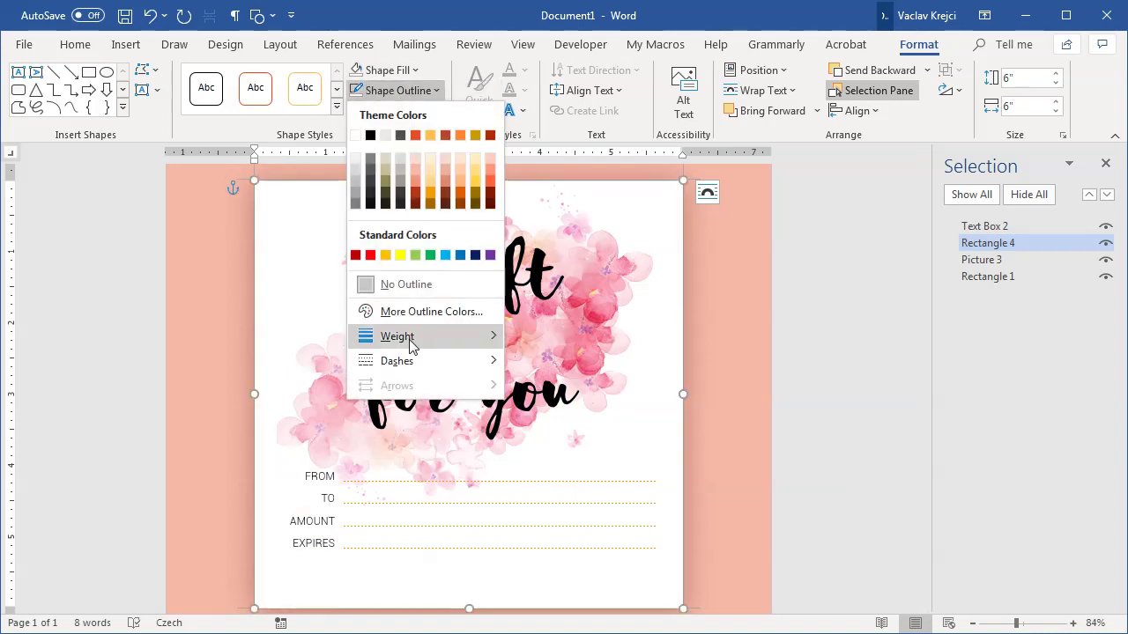
mouse_move(388, 339)
click(568, 476)
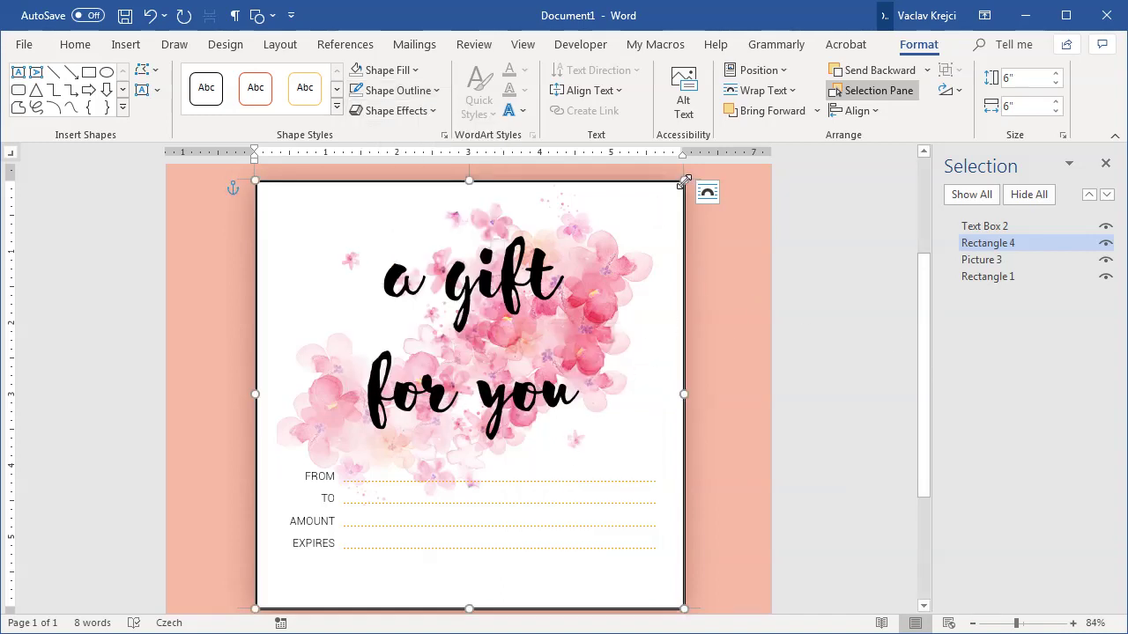
- Try resizing the outlined rectangle from its upper-right corner and then evenly about its center, undoing the attempts
mouse_move(685, 180)
mouse_down()
mouse_move(590, 259)
mouse_move(664, 188)
mouse_up()
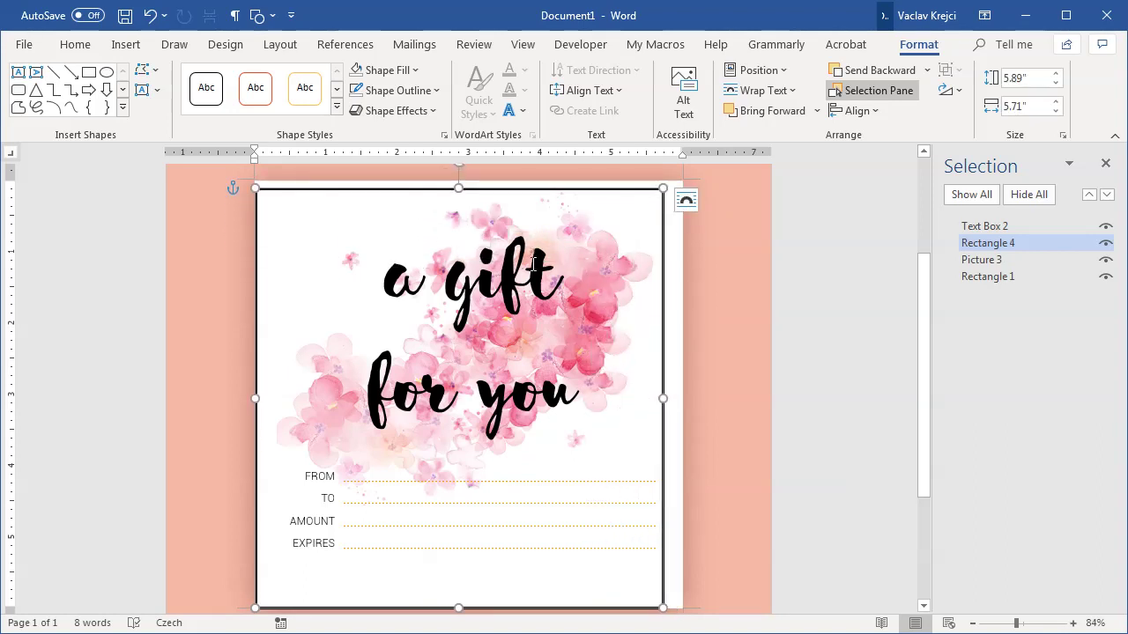
click(148, 16)
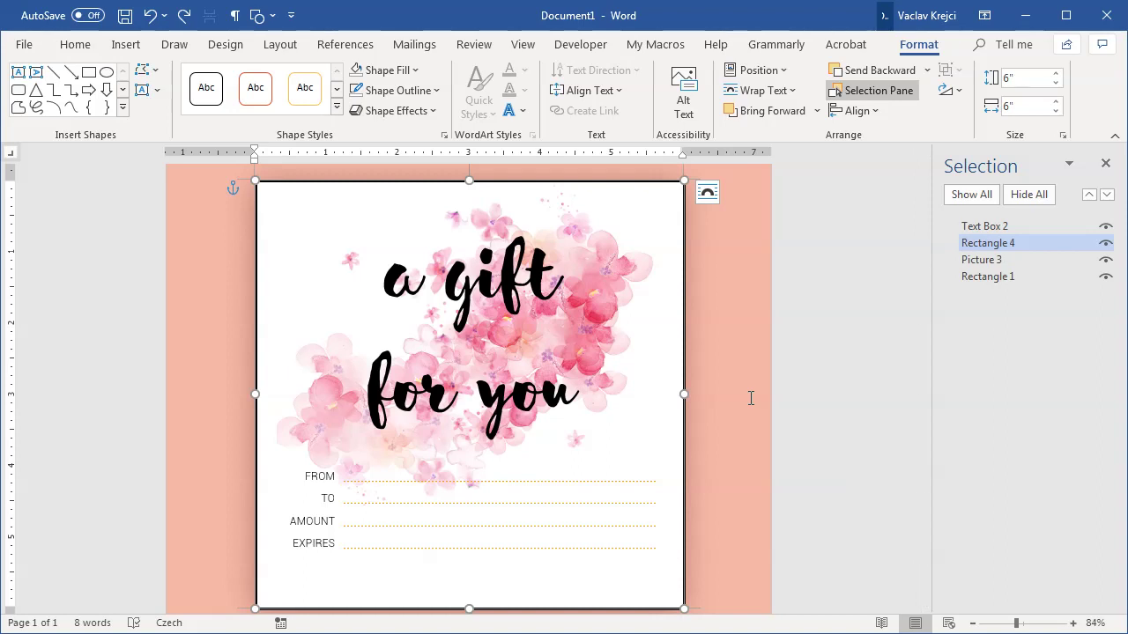
key(ctrl+y)
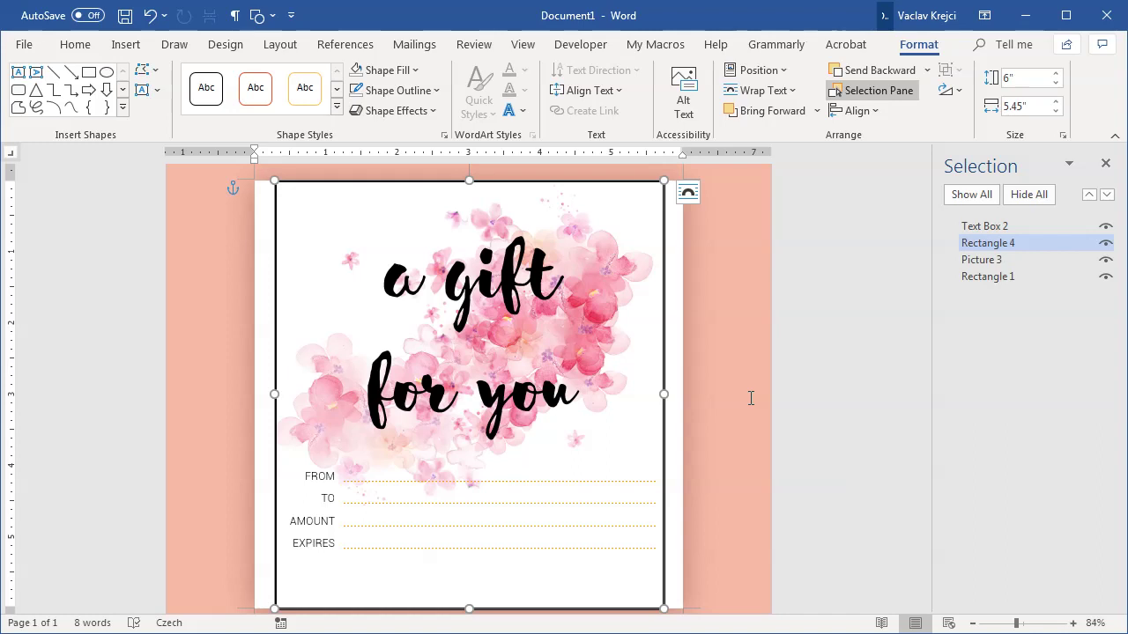
key(ctrl+y)
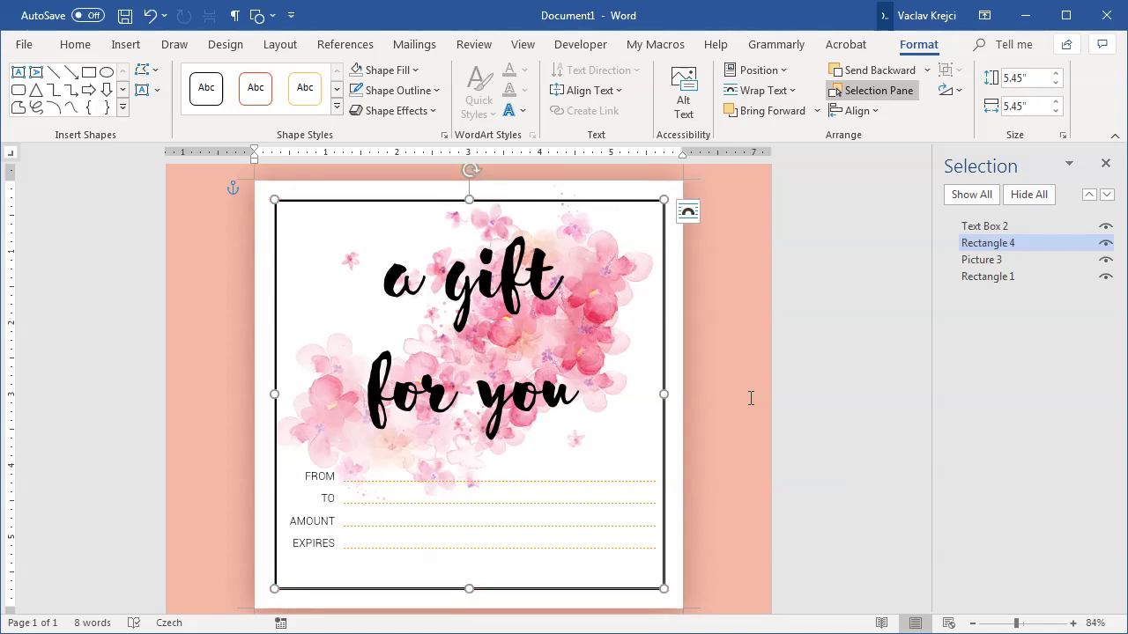
key(ctrl+z)
key(ctrl+z)
key(ctrl+z)
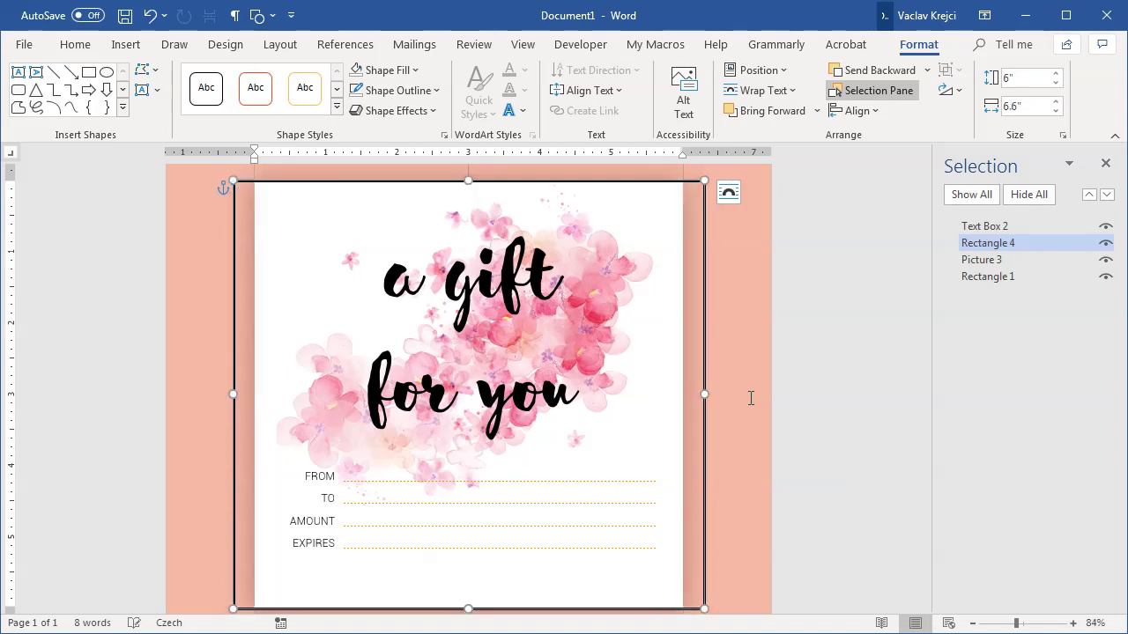
- Try shrinking the outlined rectangle's height and width to 5.45" about its center, and undo the changes
key(ctrl+y)
key(ctrl+y)
key(ctrl+y)
key(ctrl+z)
key(ctrl+z)
key(ctrl+z)
key(ctrl+y)
key(ctrl+y)
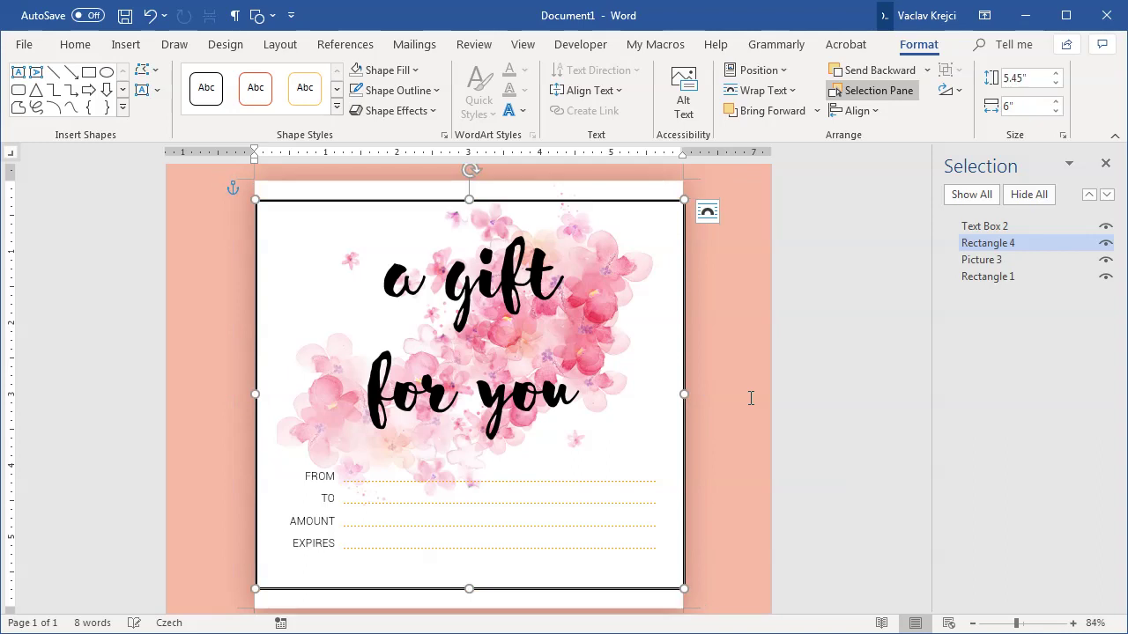
key(ctrl+y)
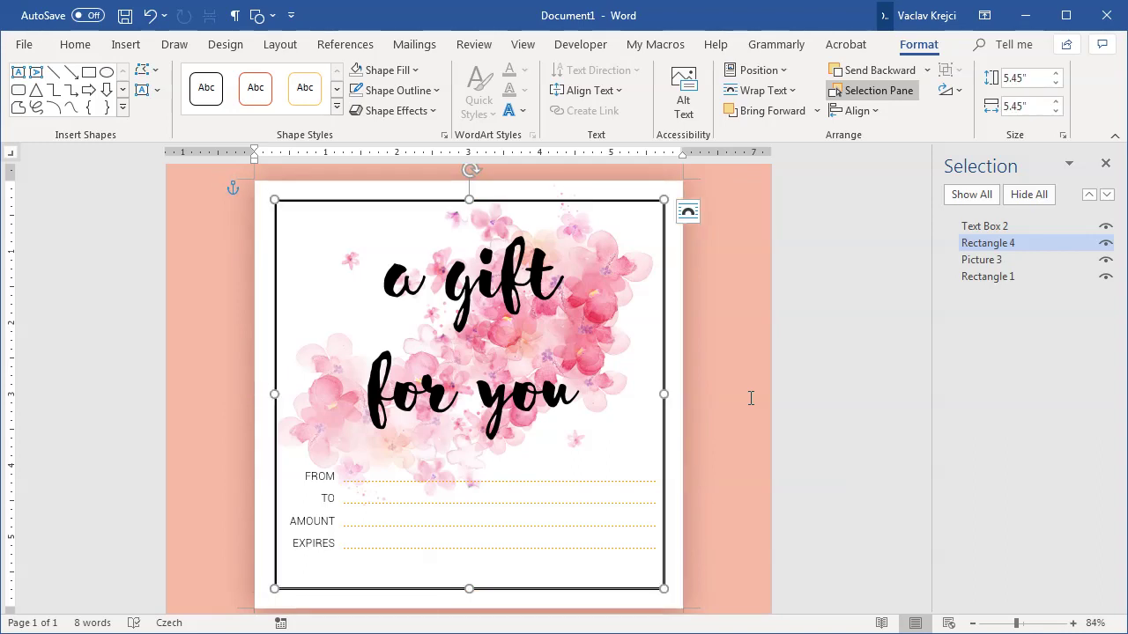
key(ctrl+z)
key(ctrl+z)
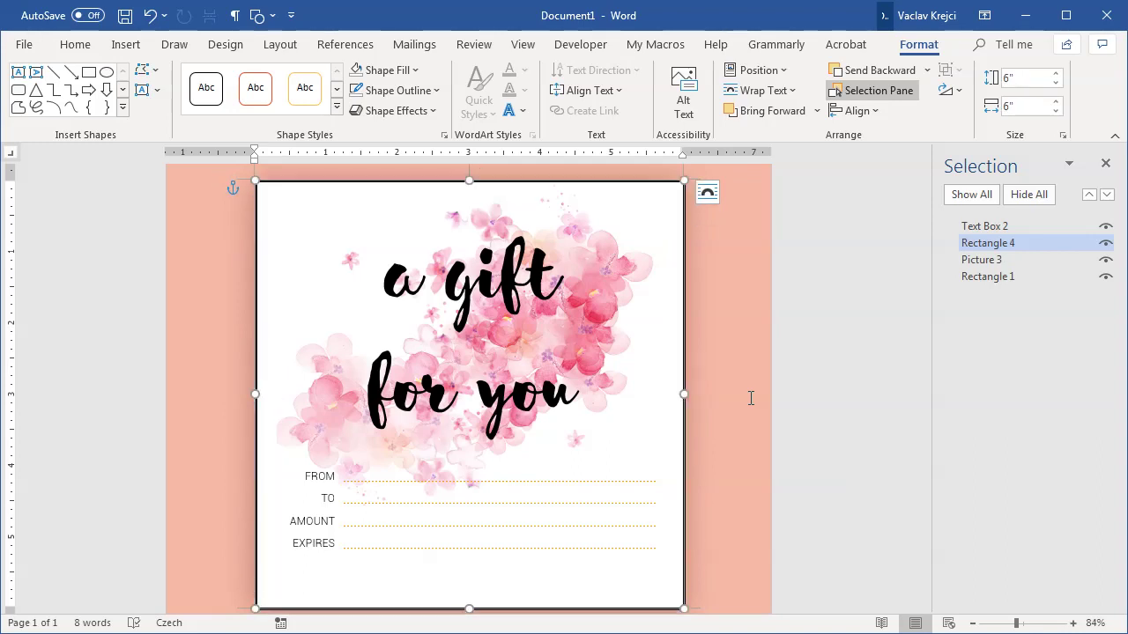
- Shrink the outlined rectangle evenly about its center to about 5.77" x 5.77" so it forms an inner border
key(ctrl+y)
key(ctrl+y)
key(ctrl+z)
key(ctrl+z)
key(ctrl+y)
key(ctrl+y)
key(ctrl+y)
key(ctrl+y)
key(ctrl+y)
key(ctrl+y)
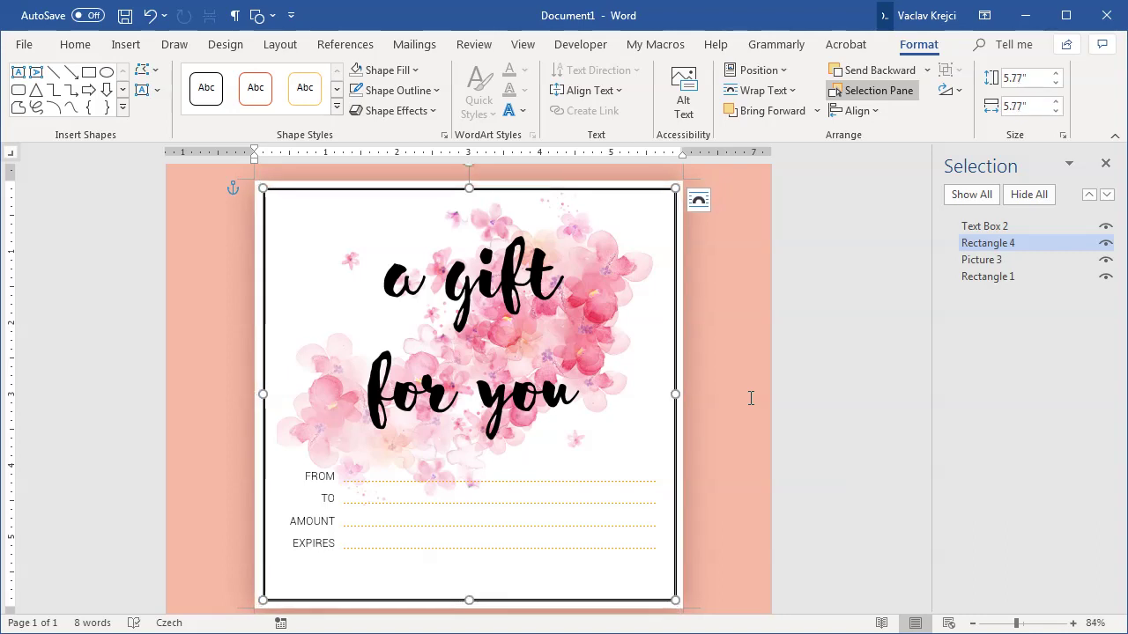
key(ctrl+z)
key(ctrl+z)
key(ctrl+y)
key(ctrl+y)
- Set the inner border's outline weight to 1 pt and its color to a light orange theme shade, then deselect it
click(403, 92)
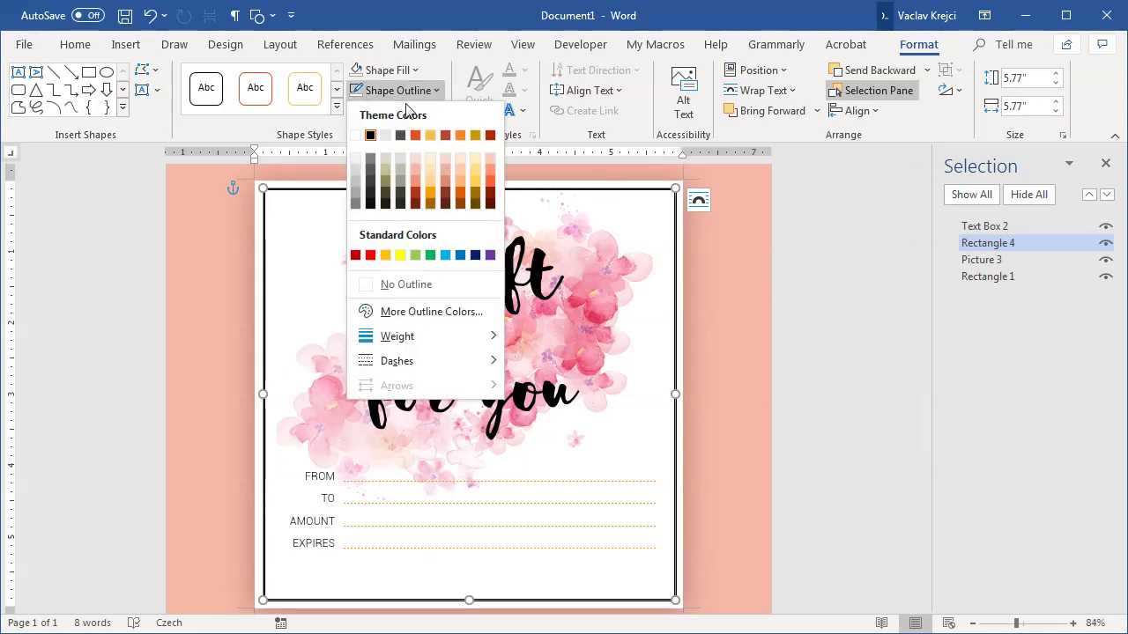
mouse_move(422, 335)
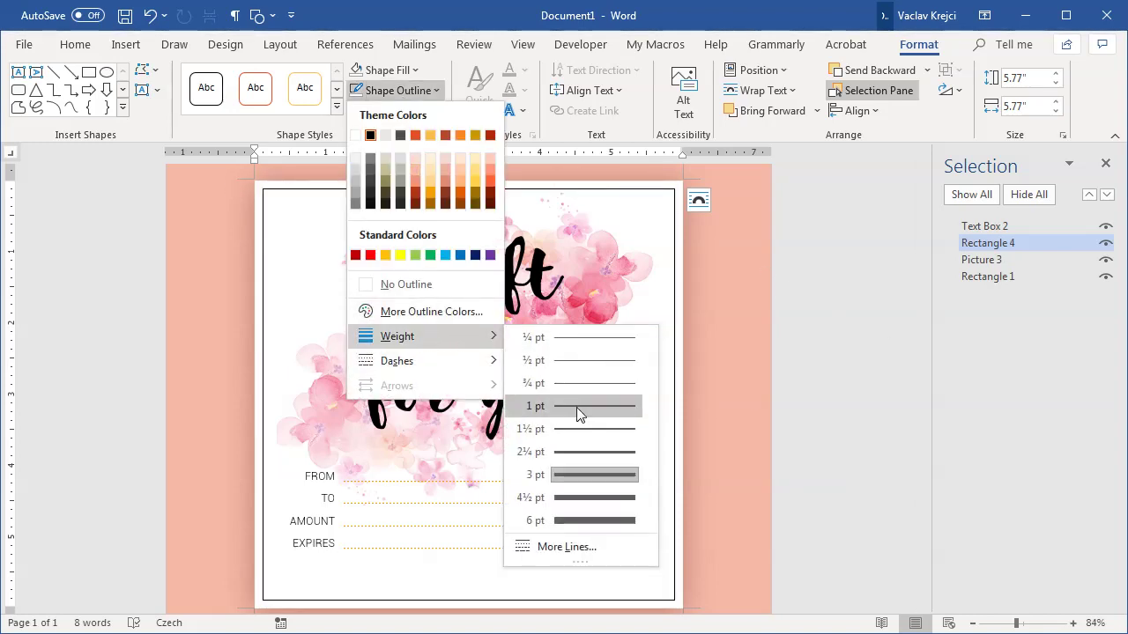
click(576, 407)
click(398, 90)
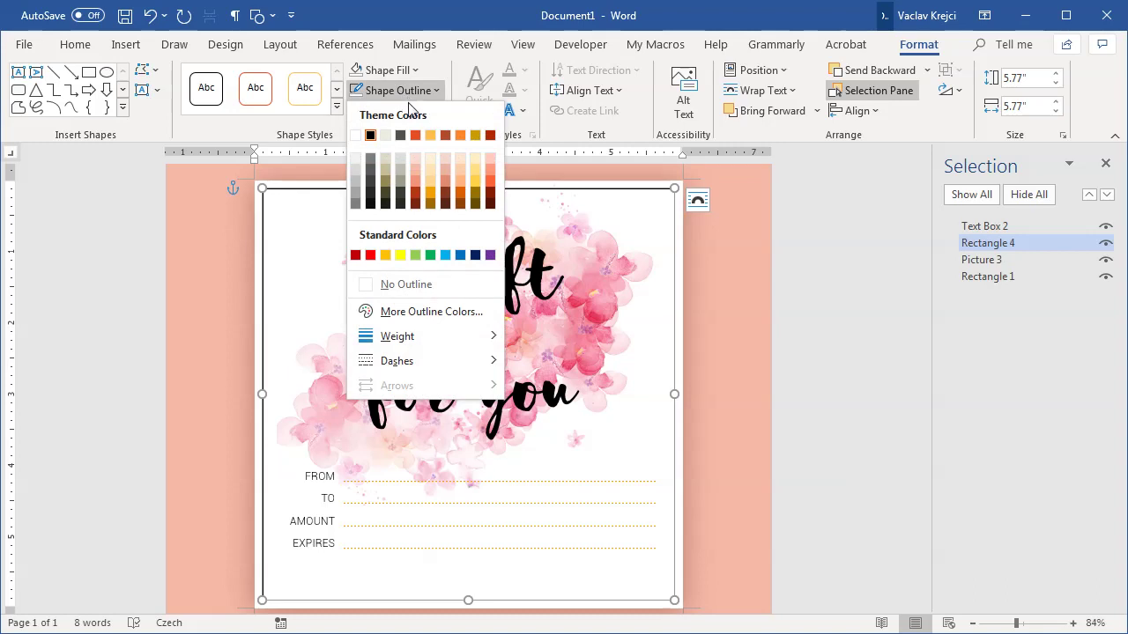
click(429, 183)
click(754, 403)
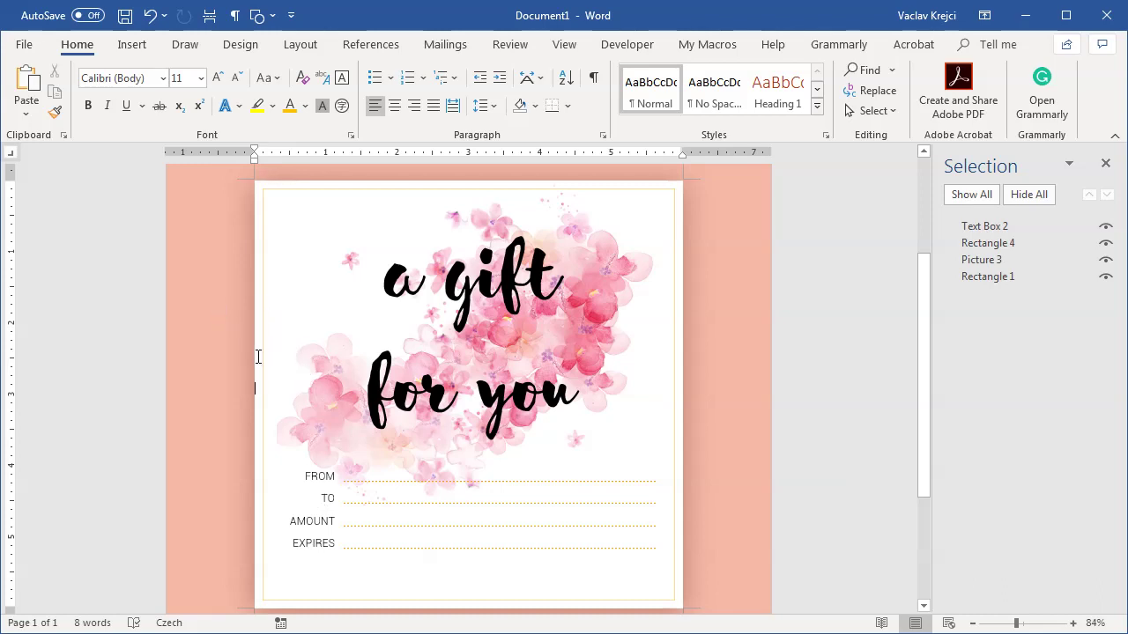
- Increase the font size of the empty paragraph above the fill-in lines to 28 to shift the lines down
key(Return)
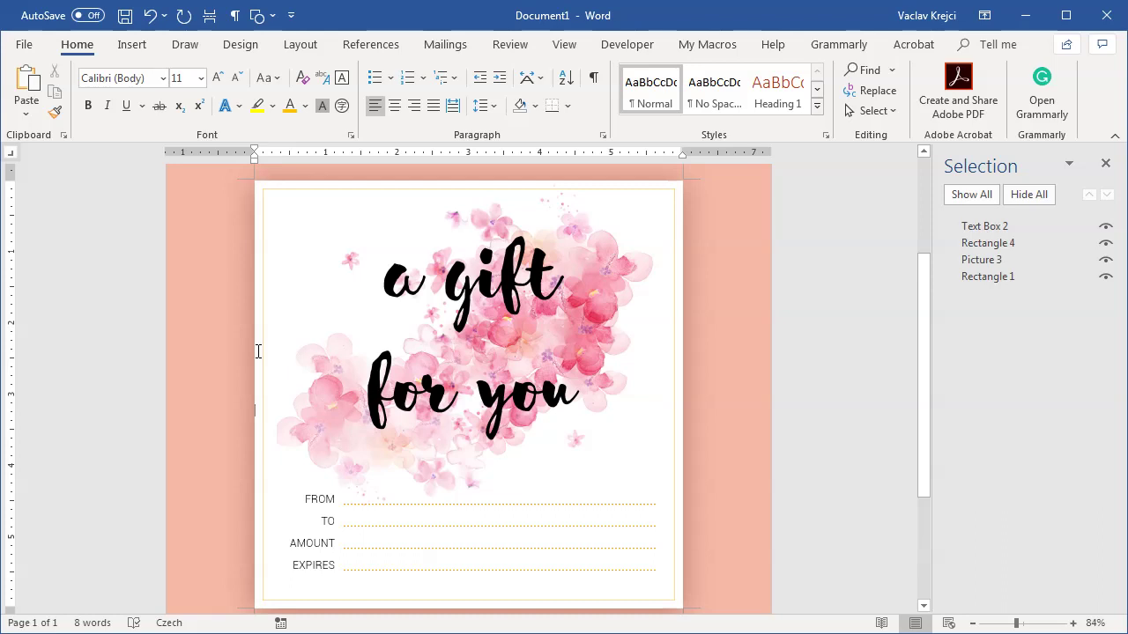
key(BackSpace)
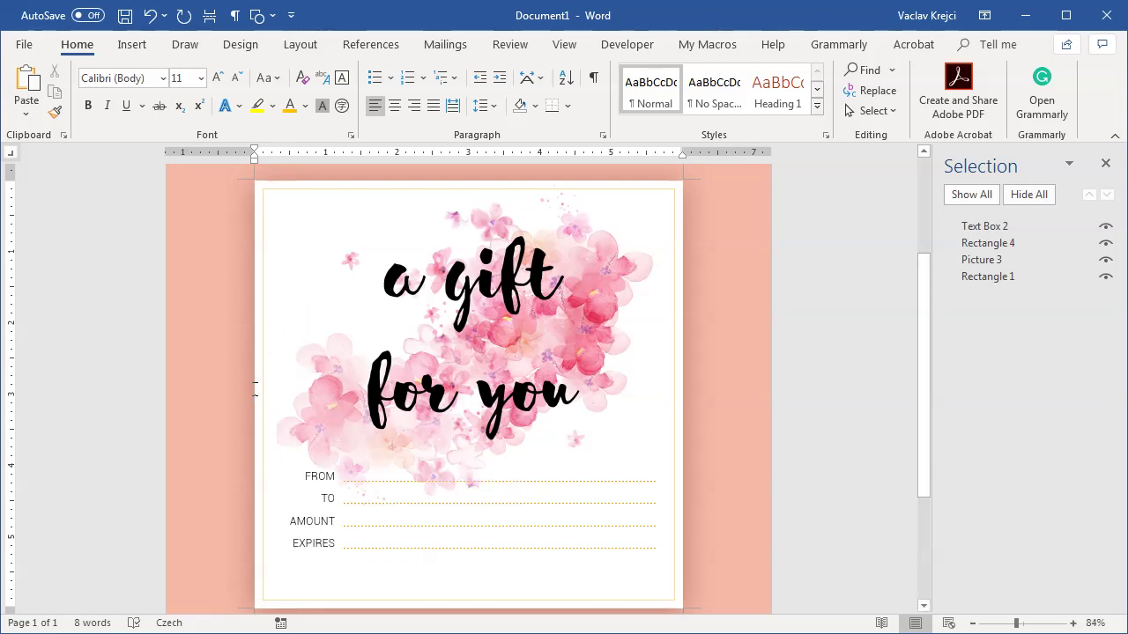
click(217, 80)
click(216, 79)
click(217, 80)
click(217, 79)
click(217, 80)
click(216, 80)
click(217, 79)
click(217, 79)
click(217, 80)
click(217, 80)
click(217, 79)
click(237, 79)
click(237, 79)
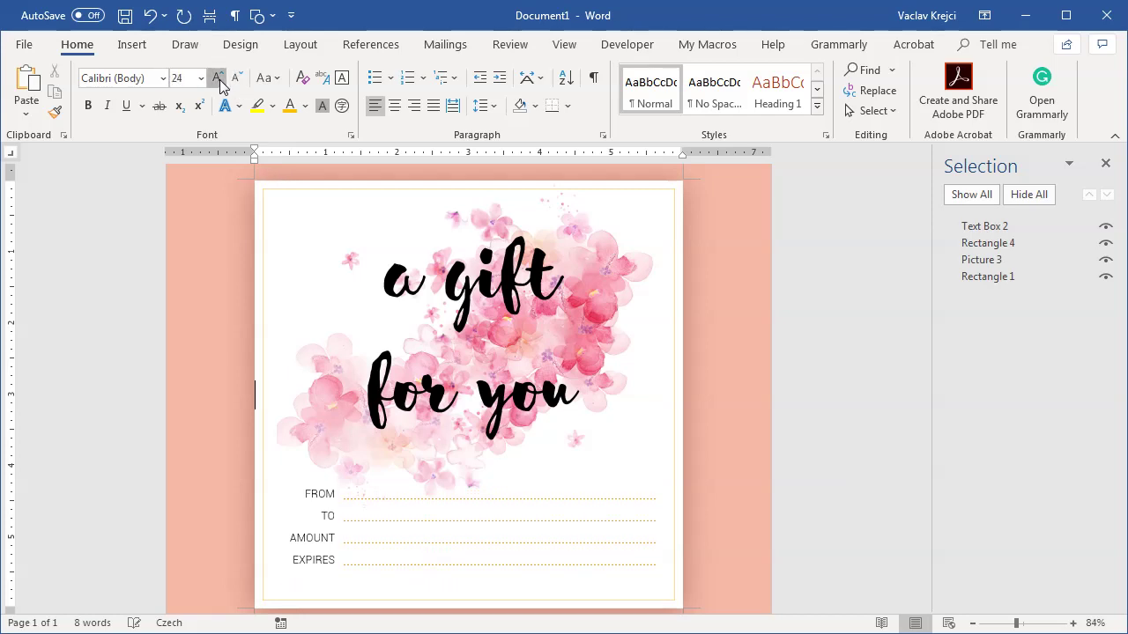
click(217, 80)
click(236, 79)
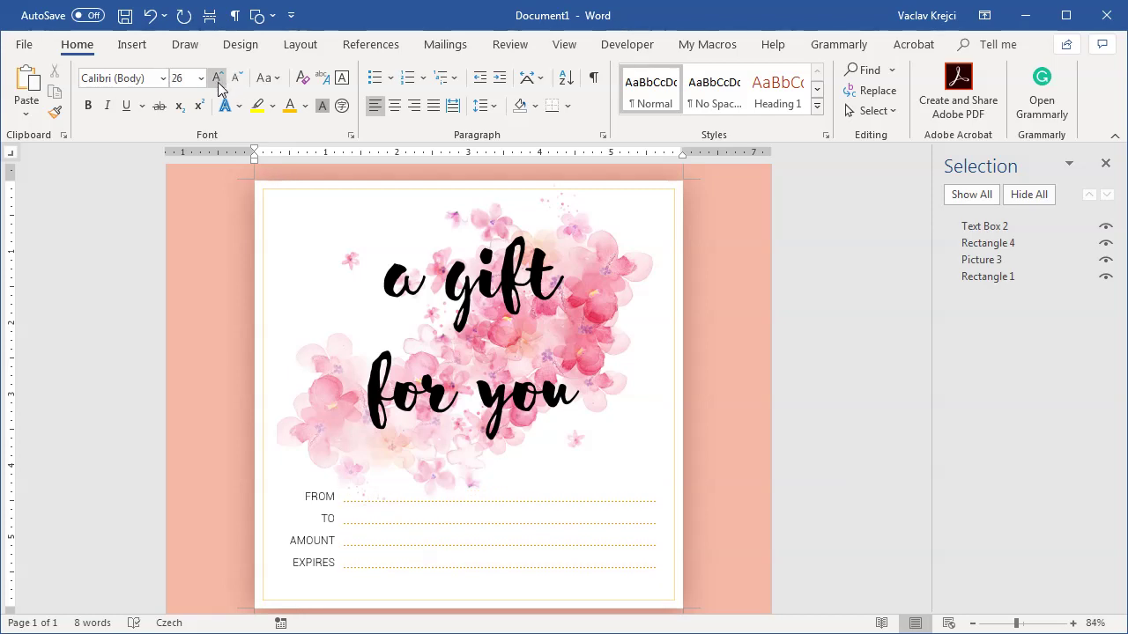
click(217, 79)
click(236, 79)
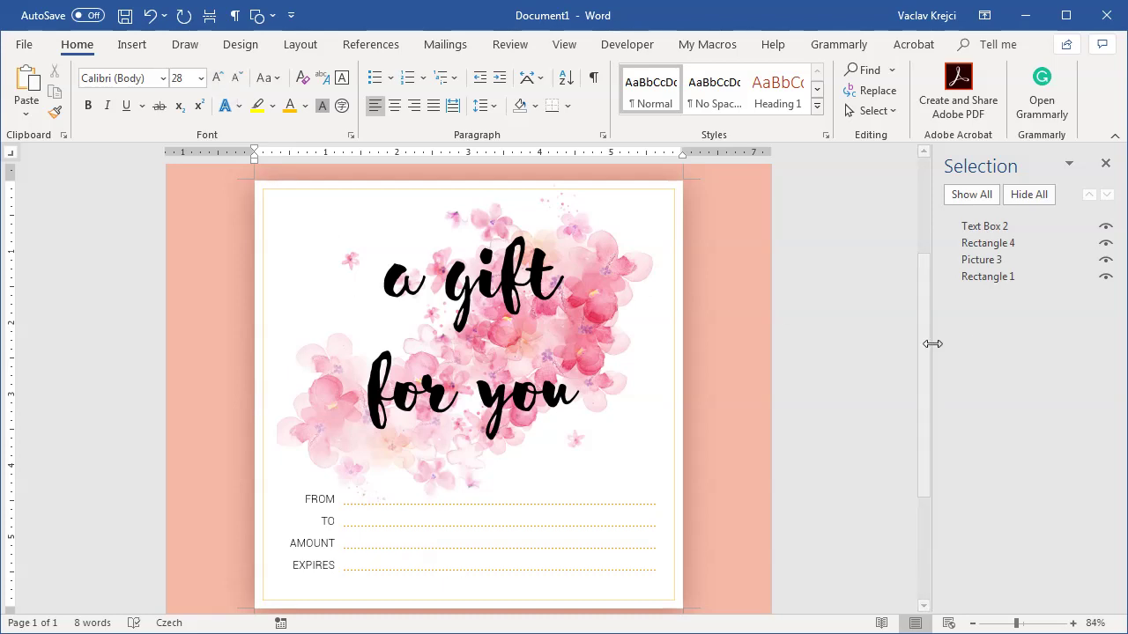
- Turn off the display of crop marks in the advanced Word options
drag(925, 350, 925, 344)
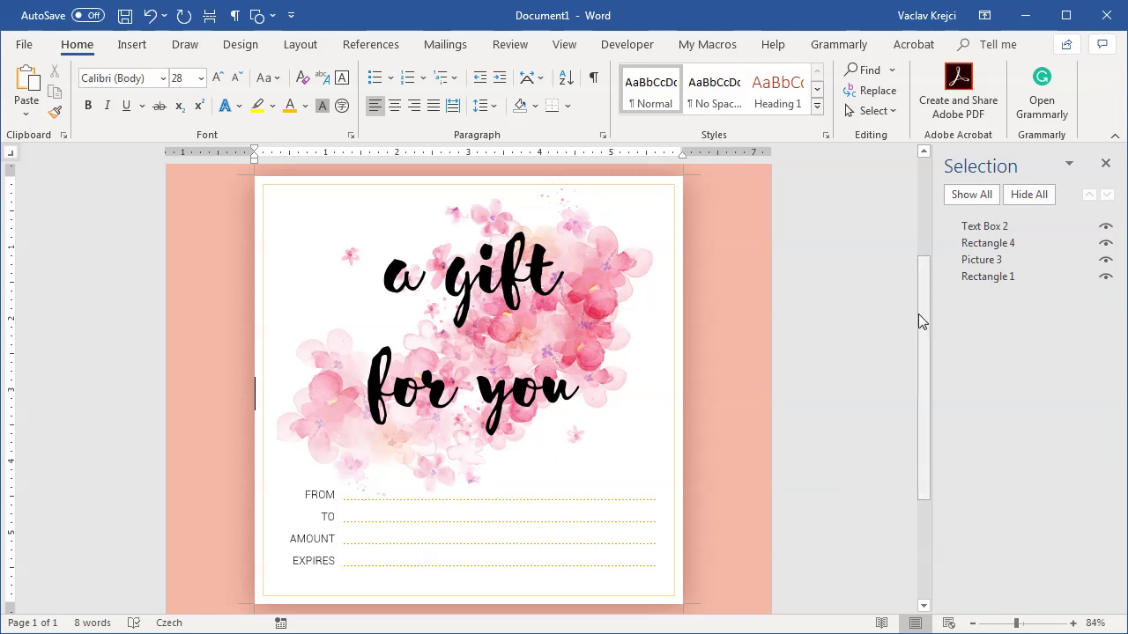
drag(925, 278, 669, 188)
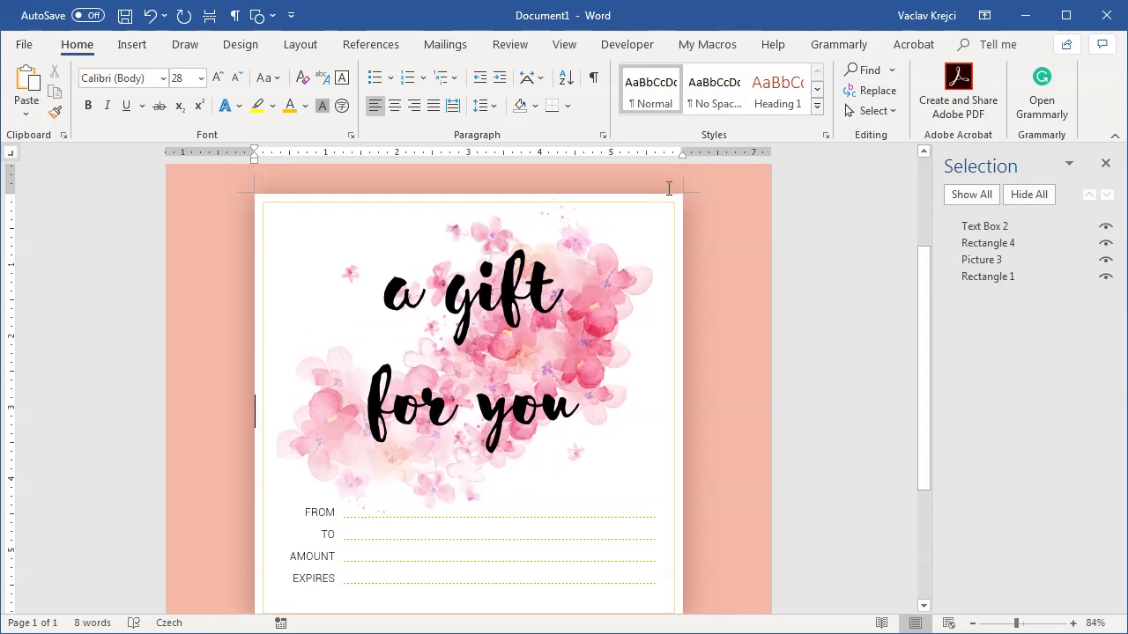
click(27, 46)
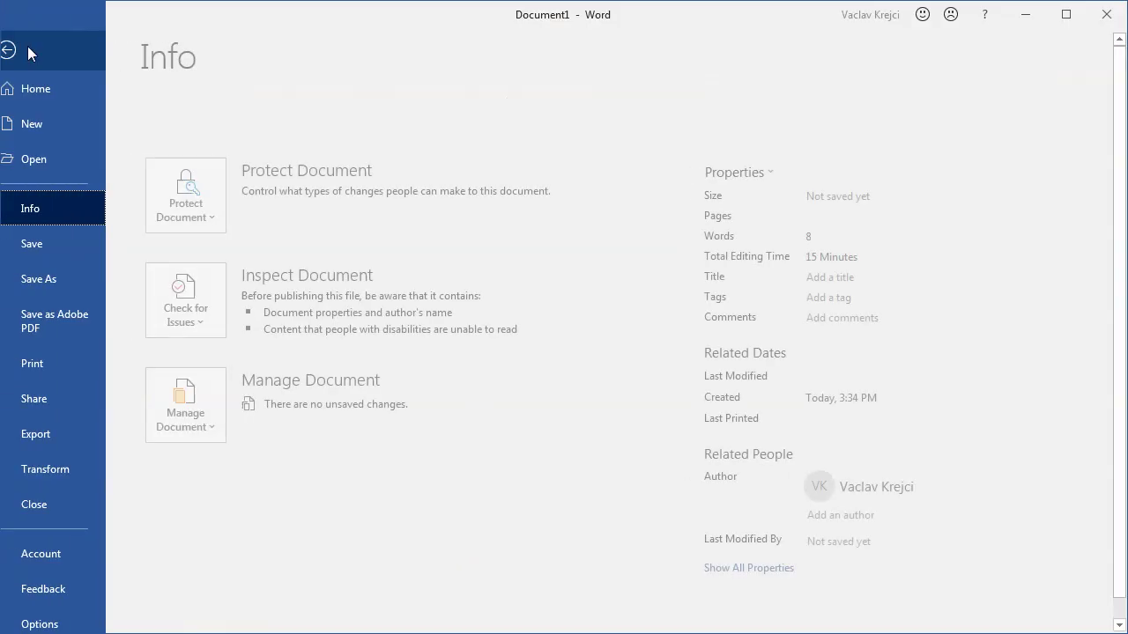
click(75, 625)
click(265, 231)
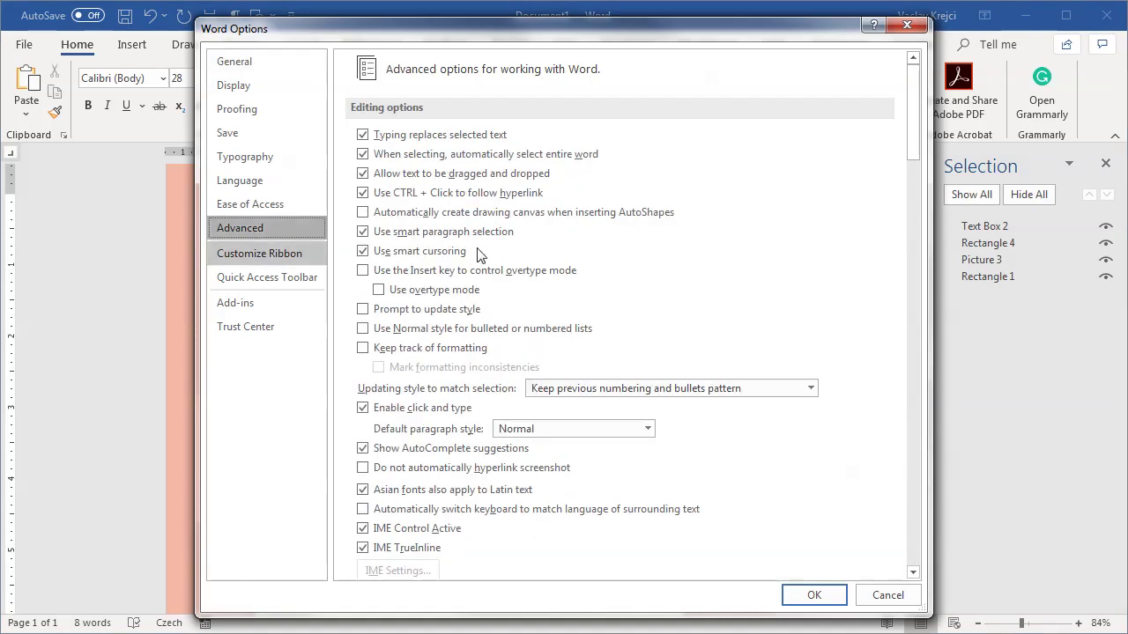
drag(913, 154, 909, 285)
click(435, 456)
click(804, 595)
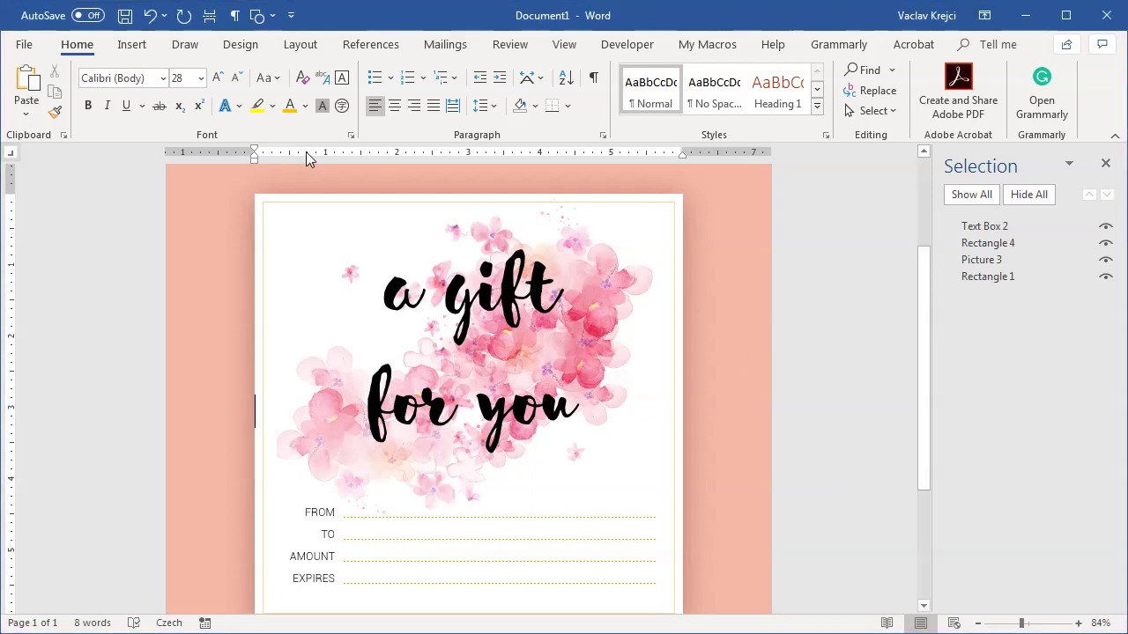
- Check the certificate's layout in the print preview and return to the document
click(25, 46)
click(60, 366)
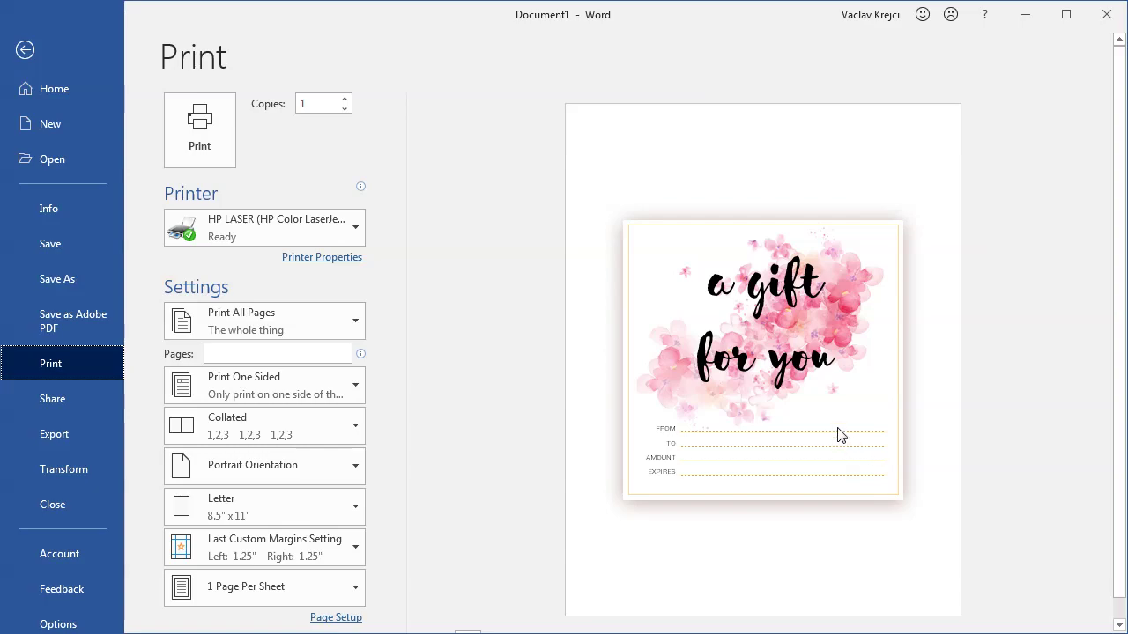
click(24, 49)
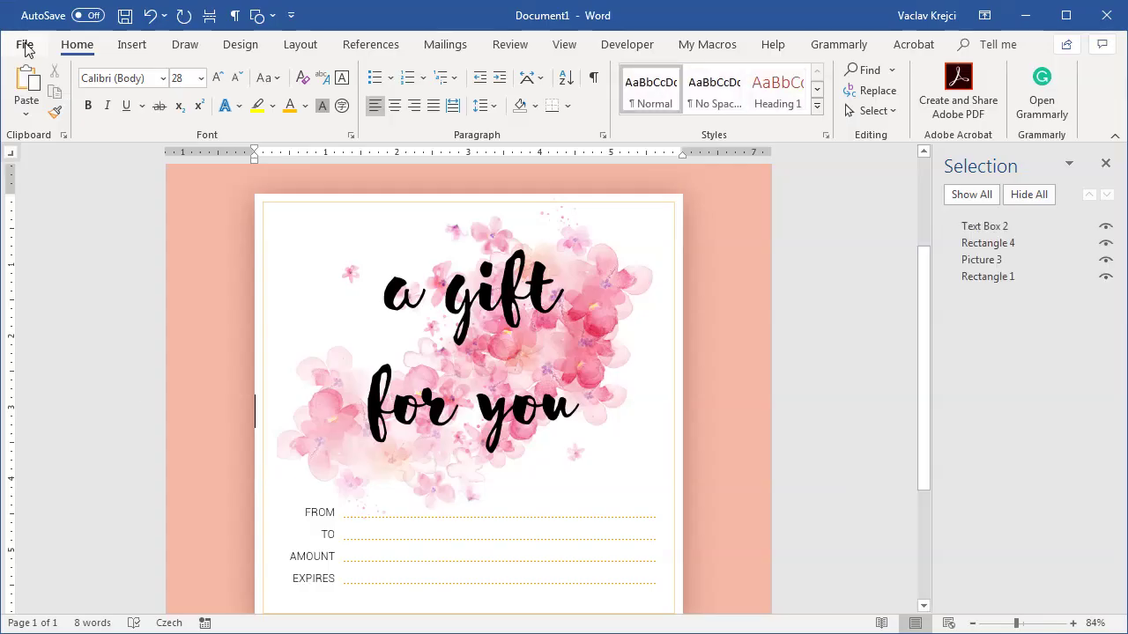
- Enable printing of background colors and images in the Word display options
click(25, 45)
click(81, 622)
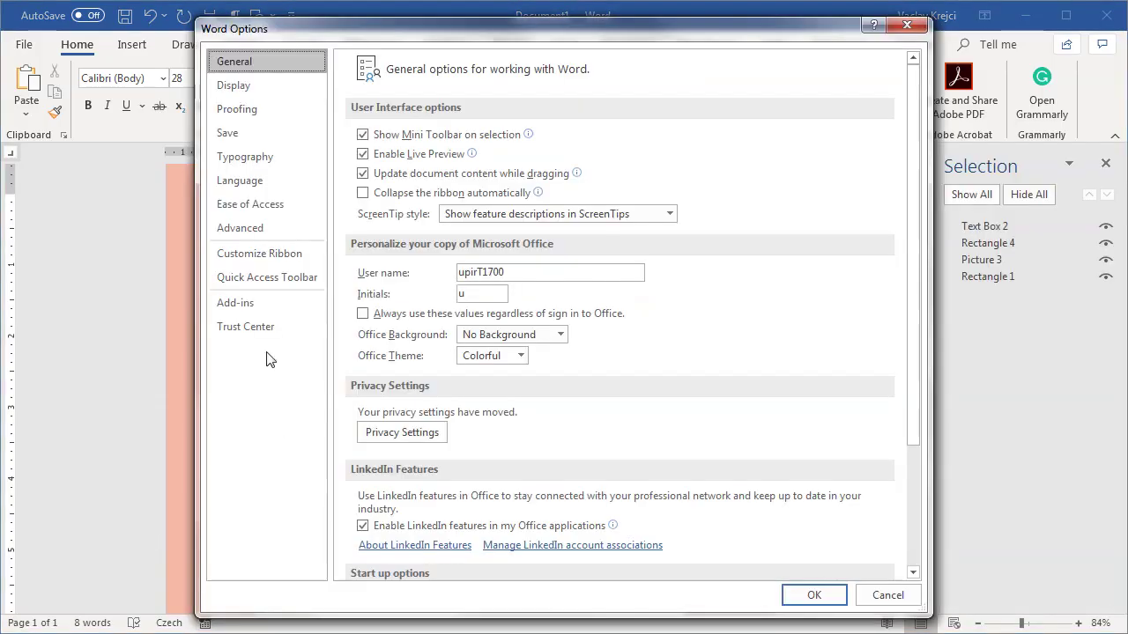
click(241, 88)
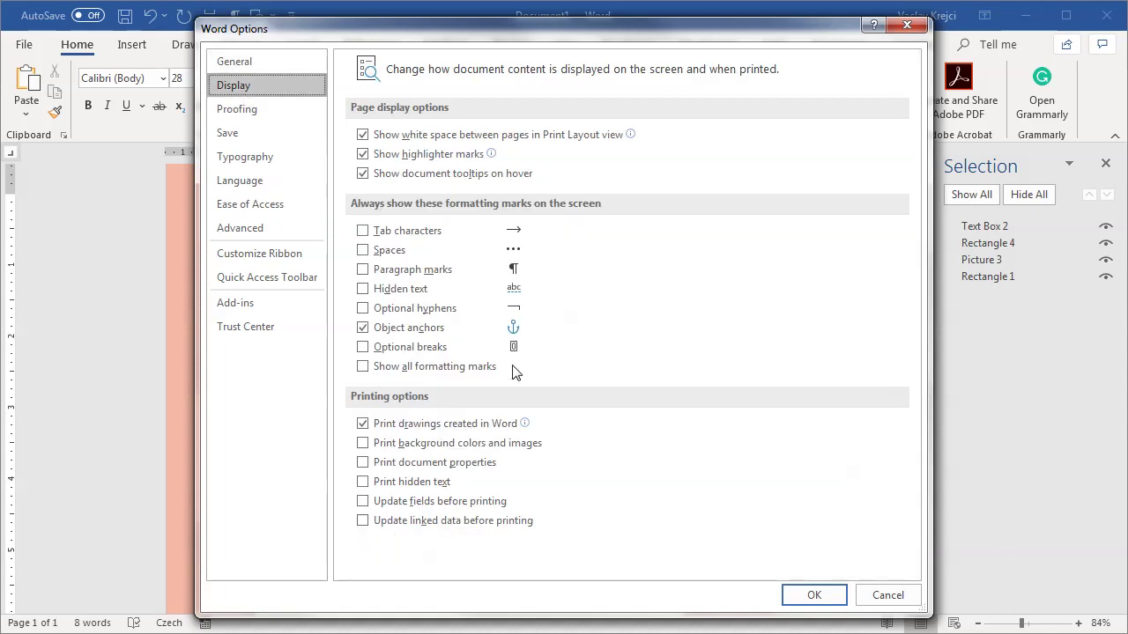
click(414, 451)
click(805, 597)
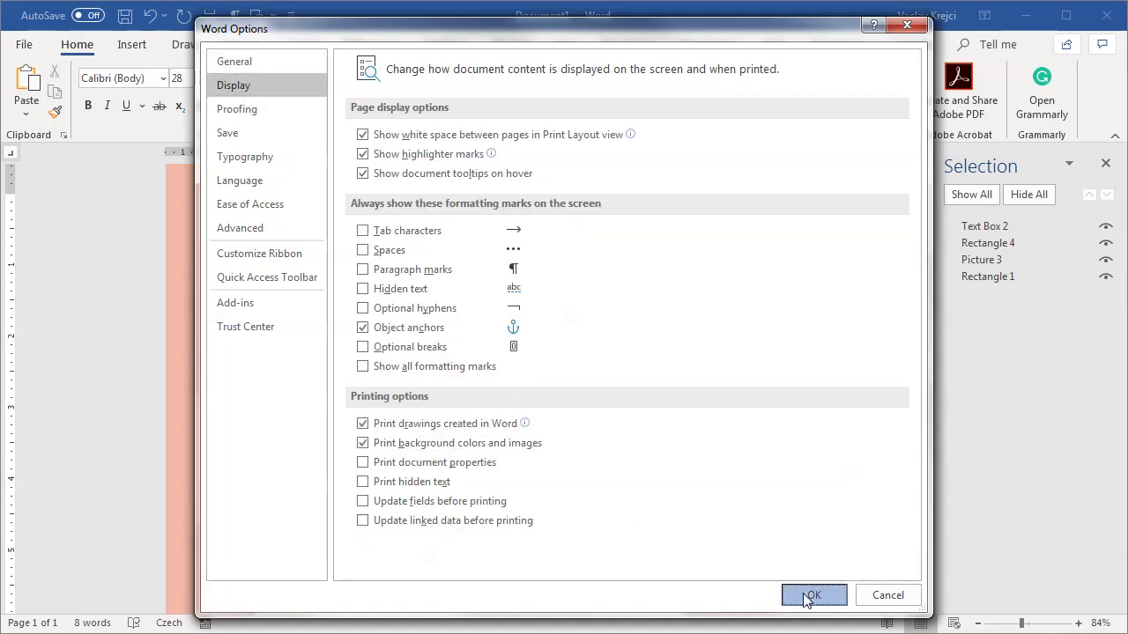
- Check the page's background color in the print preview and return to the document
click(23, 44)
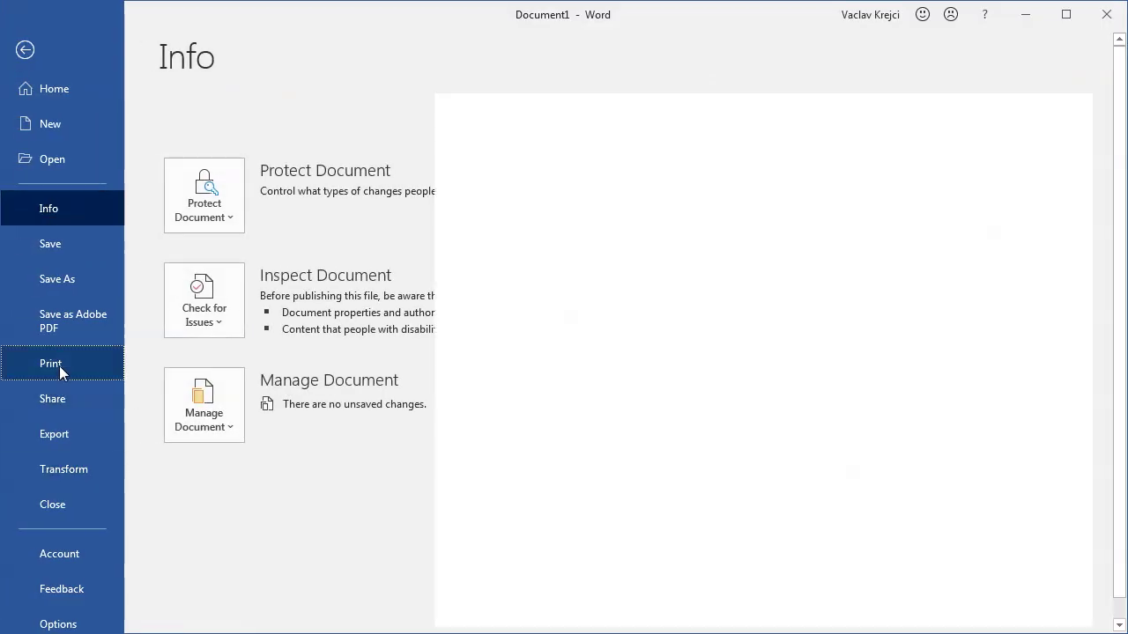
click(59, 366)
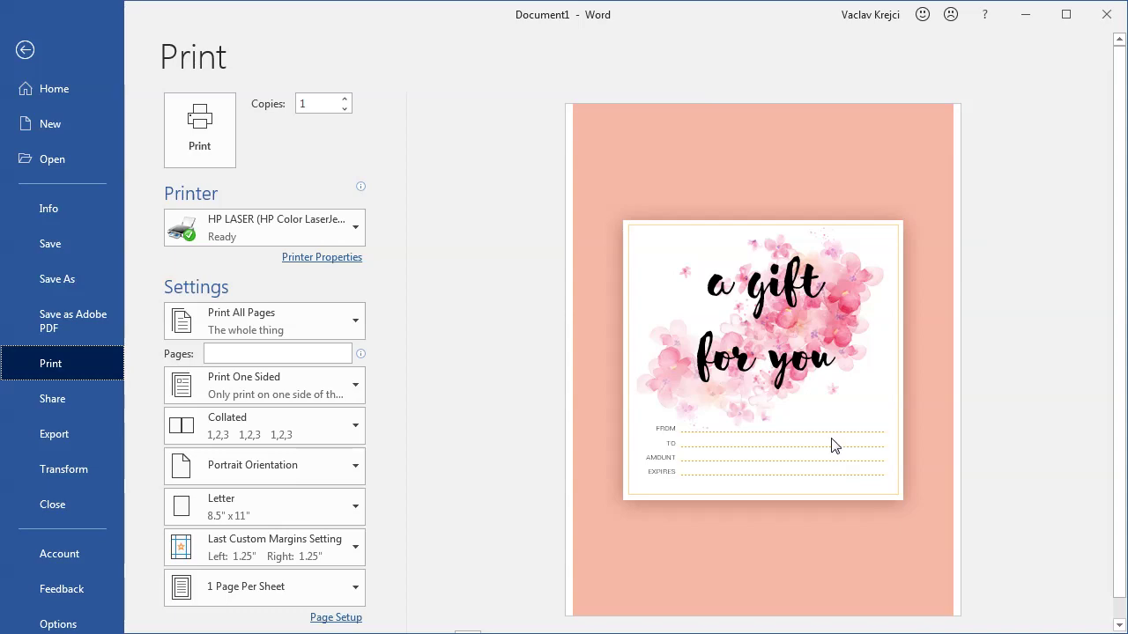
click(25, 50)
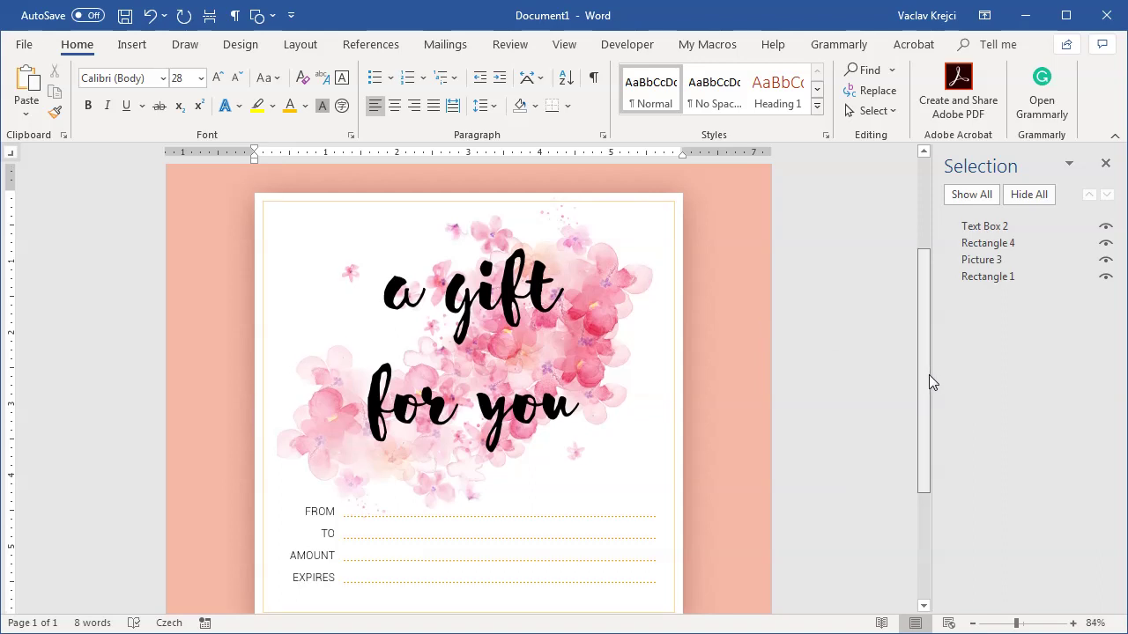
- Close the list of selectable objects, collapse the ribbon, and enlarge the certificate view to 100%
scroll(929, 378, down, 1)
scroll(930, 374, up, 1)
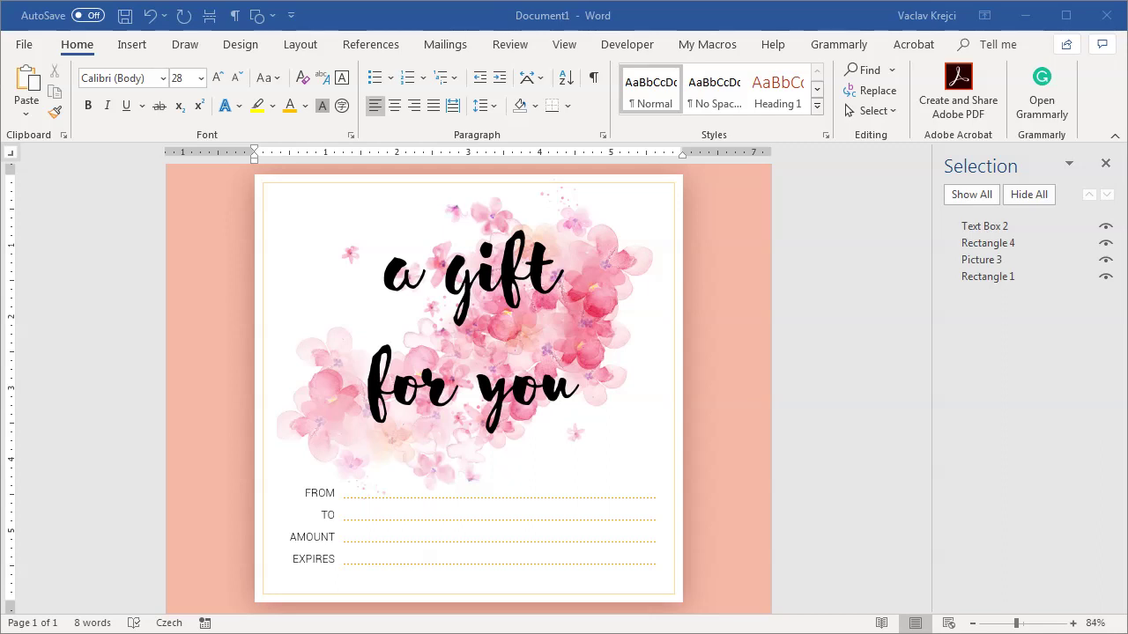
click(1104, 164)
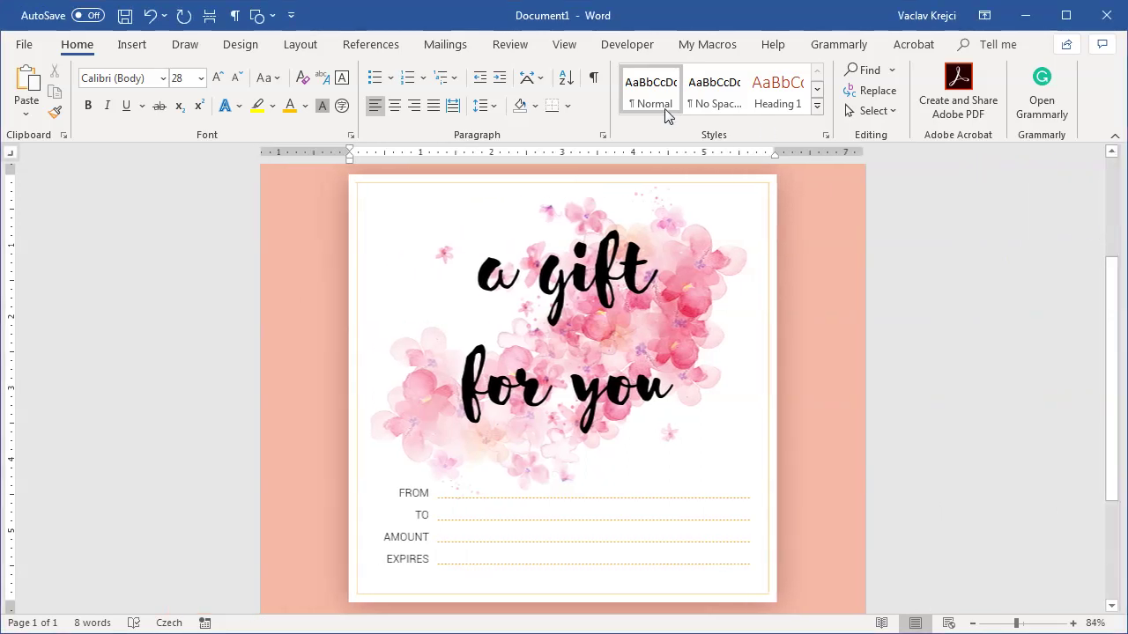
double_click(76, 45)
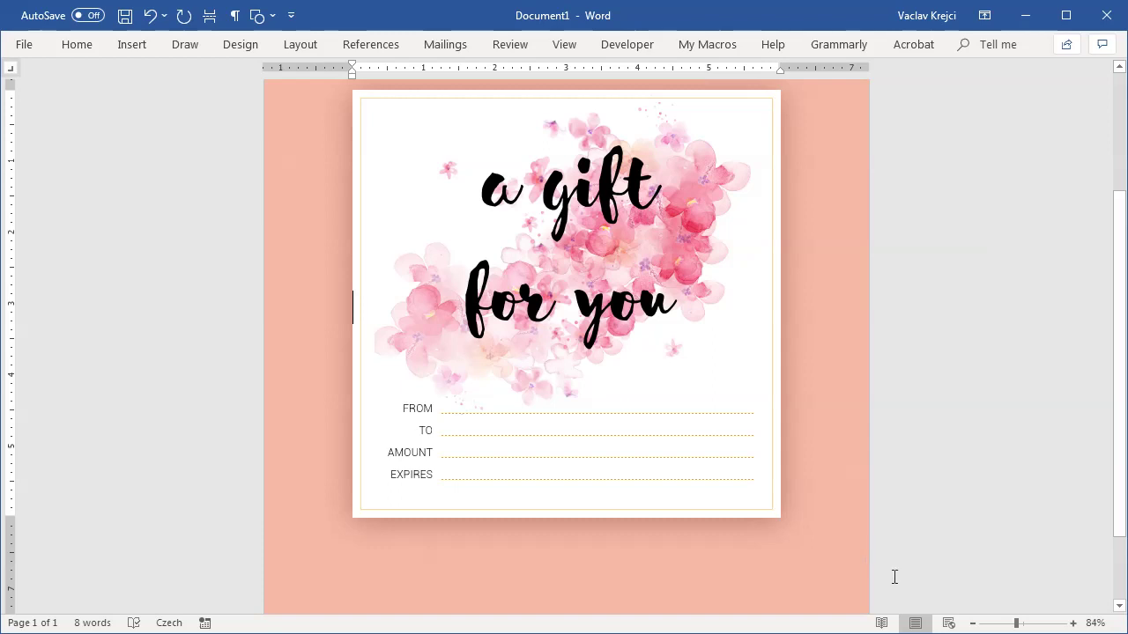
click(1073, 623)
click(1073, 623)
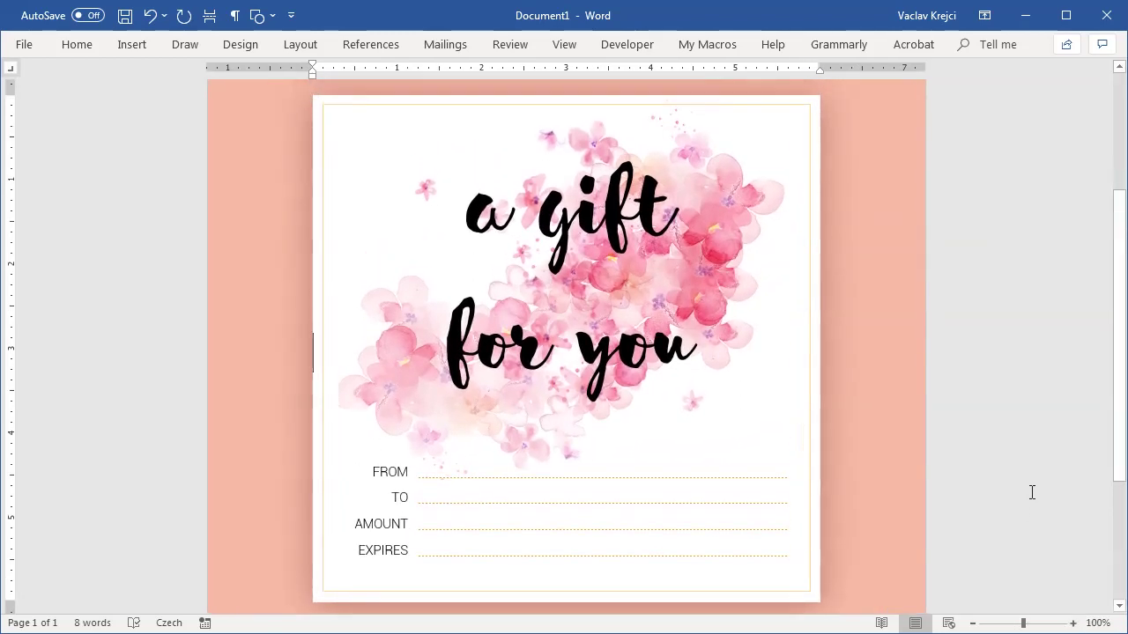